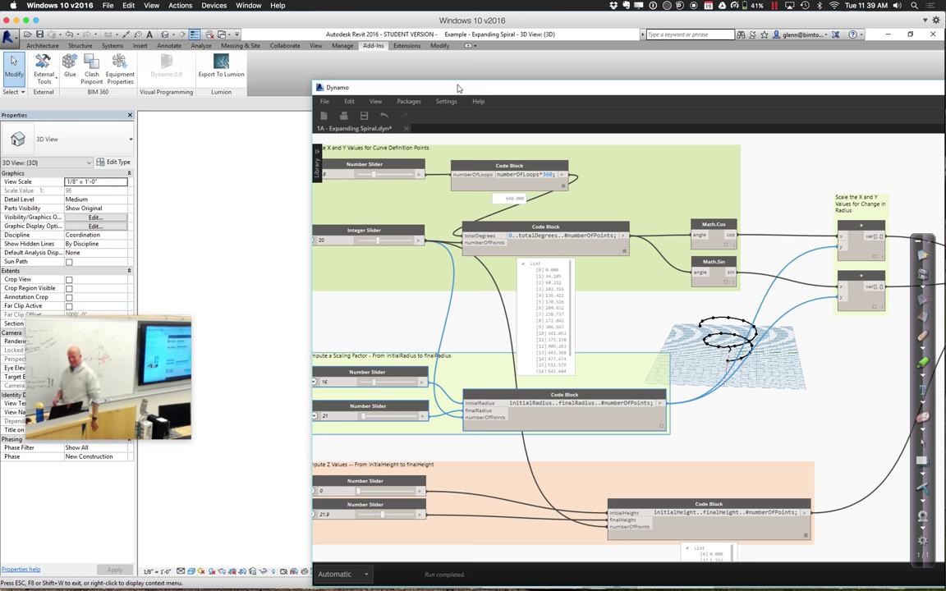
Move the Dynamo window down and left so Revit's 3D view shows the expanding spiral and its points
drag(425, 88, 341, 441)
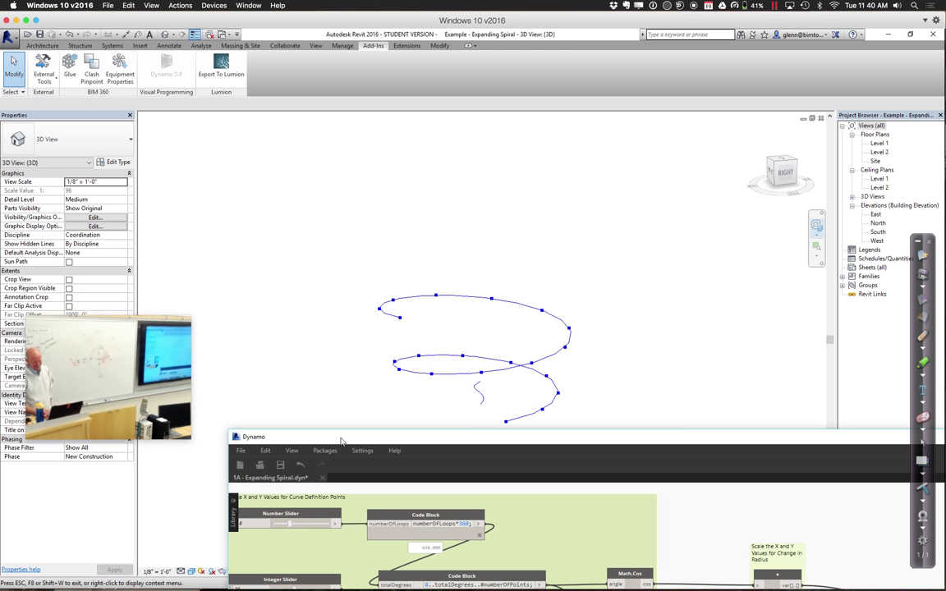
drag(478, 445, 530, 125)
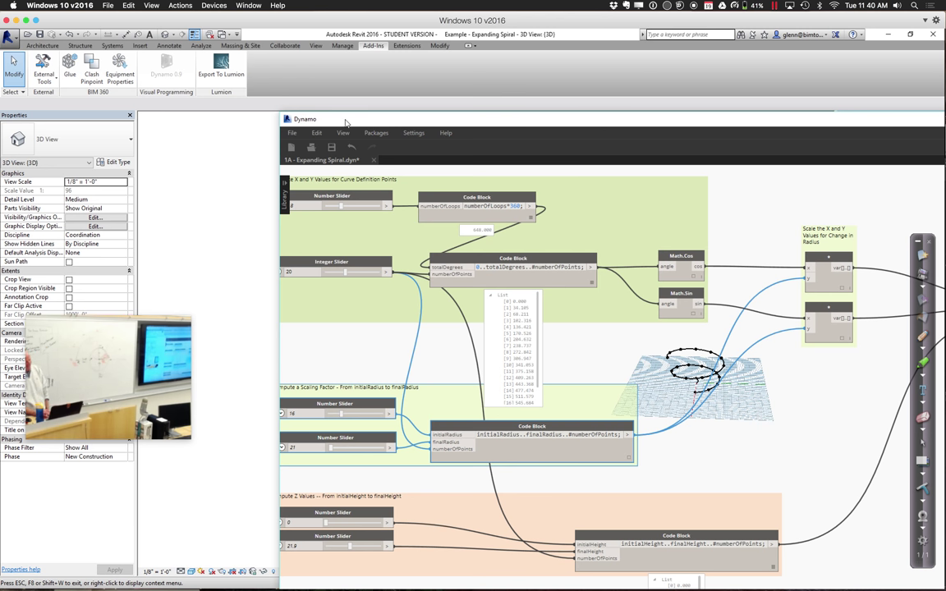
drag(312, 116, 566, 474)
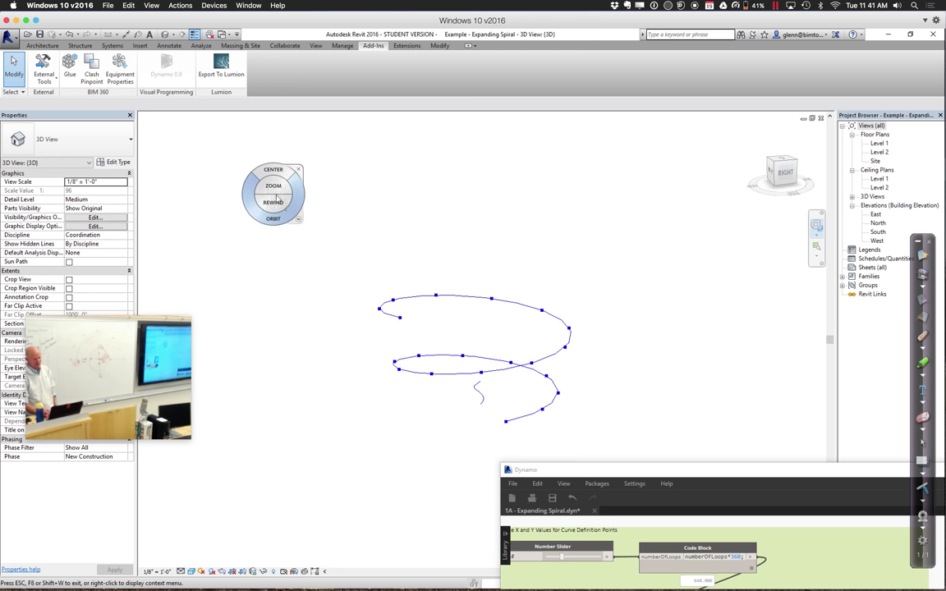
Restore the earlier 3D viewpoint and start a new in-place mass named Mass 1
click(282, 205)
key(Escape)
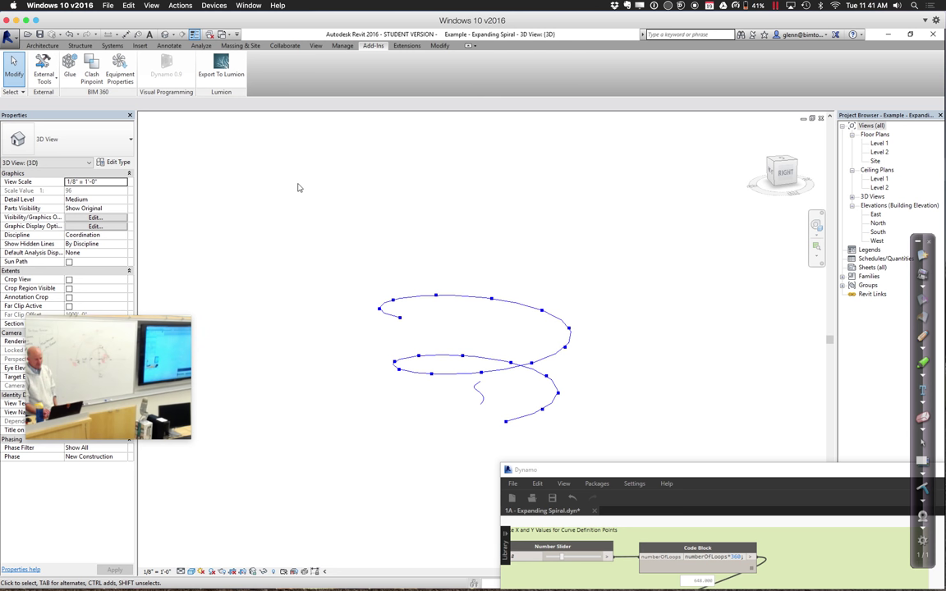
click(250, 47)
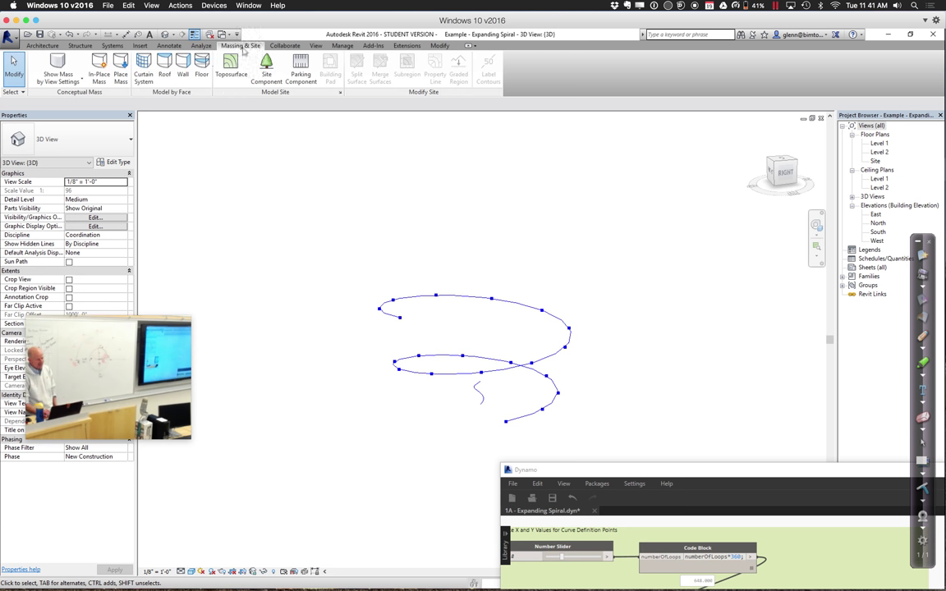
click(97, 73)
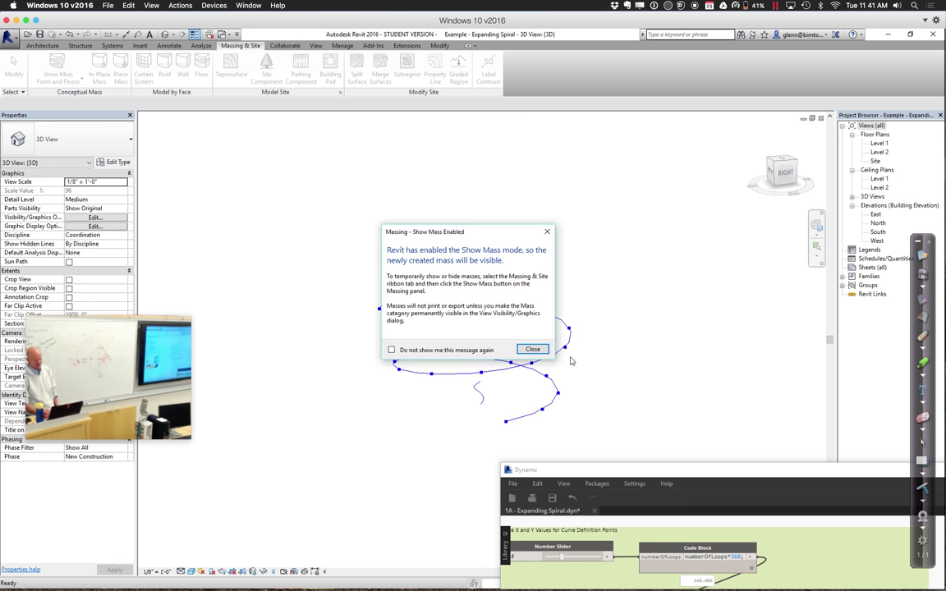
click(541, 349)
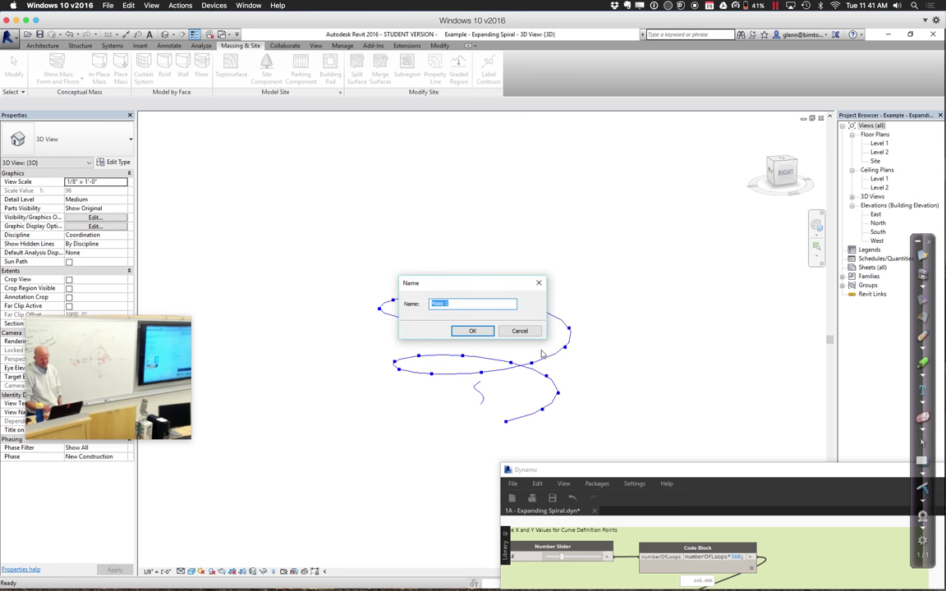
click(472, 332)
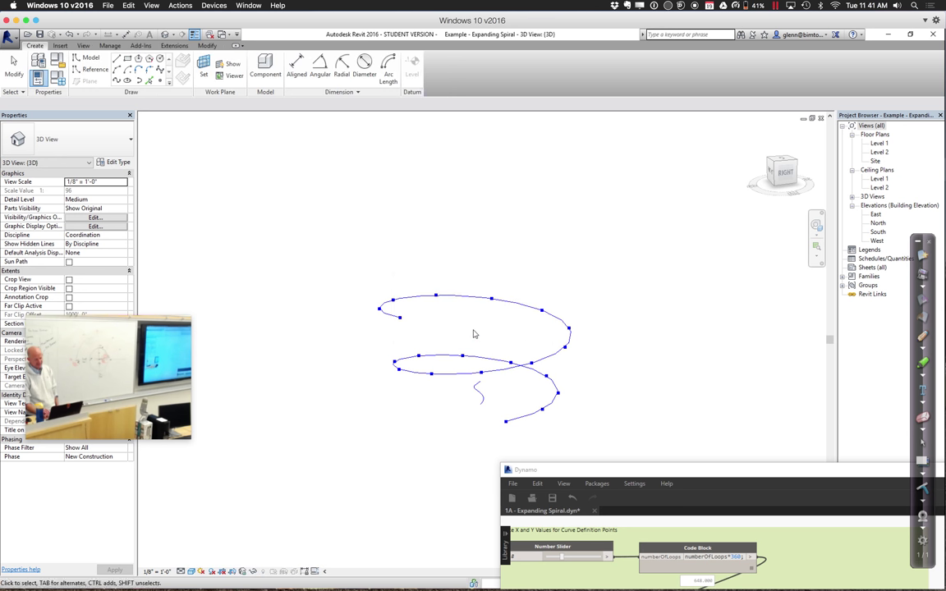
Draw a four-point wavy spline on Level 1
click(116, 80)
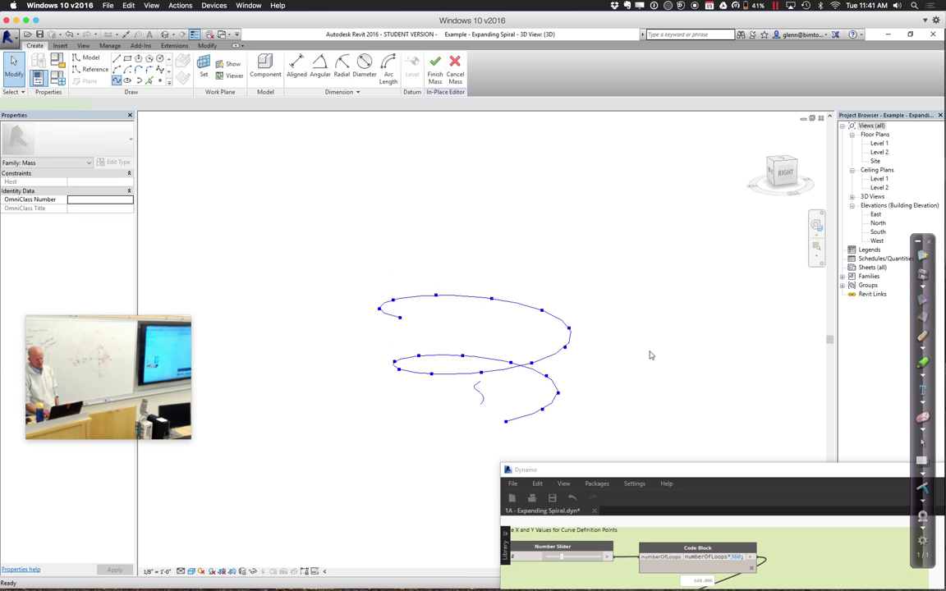
click(597, 320)
click(644, 292)
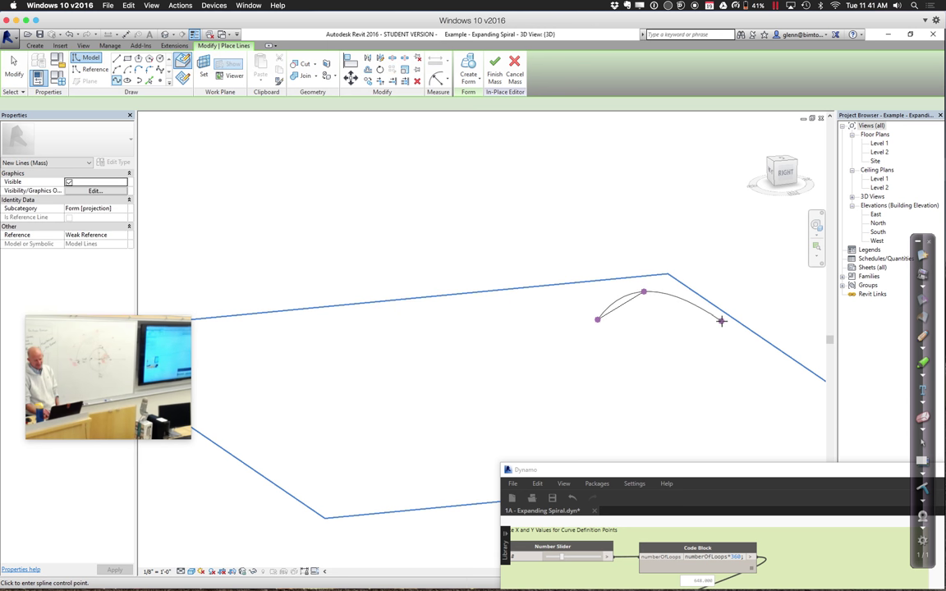
click(721, 321)
click(765, 291)
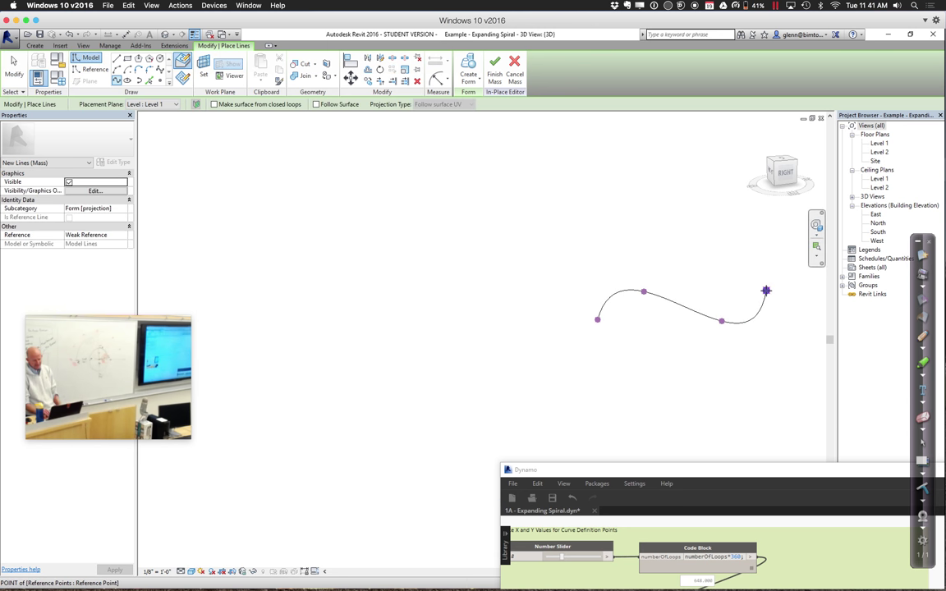
key(Escape)
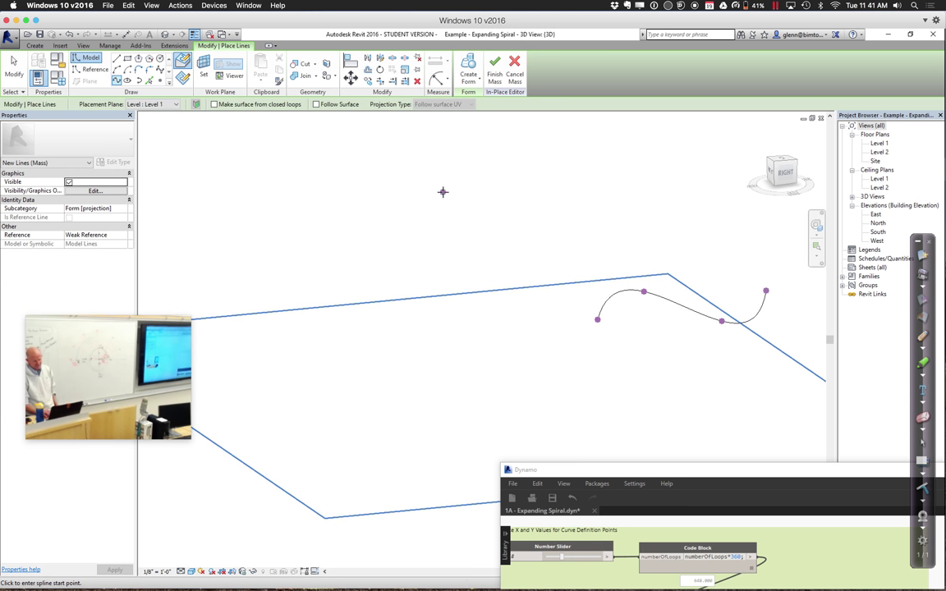
Set the placement plane to Level 2 and draw the upper wavy spline
click(168, 105)
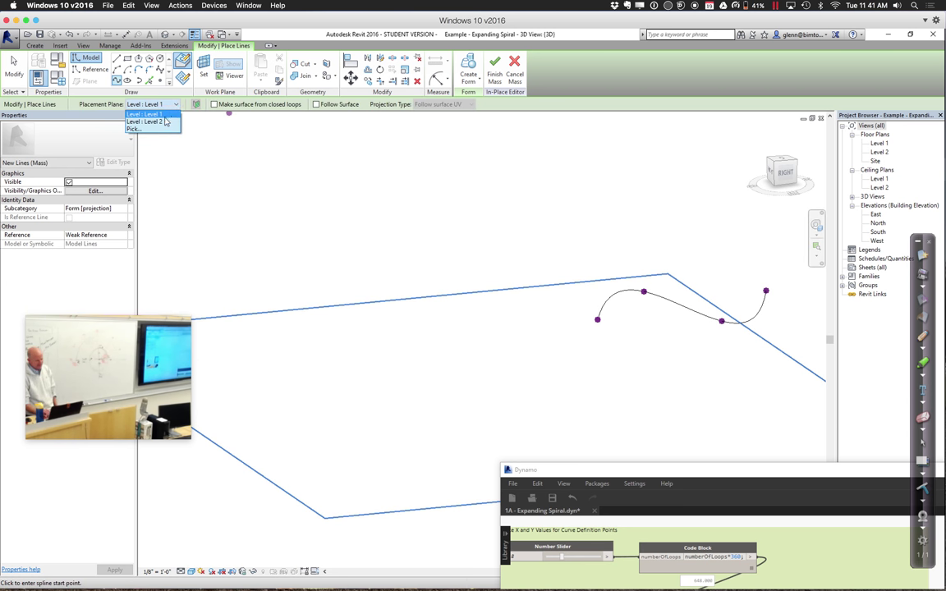
click(164, 121)
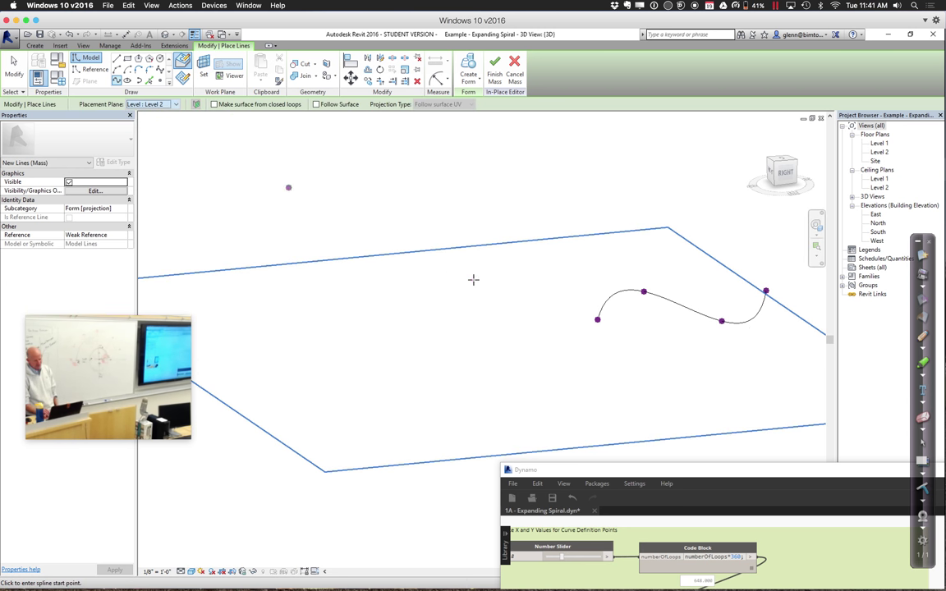
click(591, 247)
click(655, 207)
click(721, 249)
click(733, 230)
double_click(770, 230)
click(312, 134)
click(13, 67)
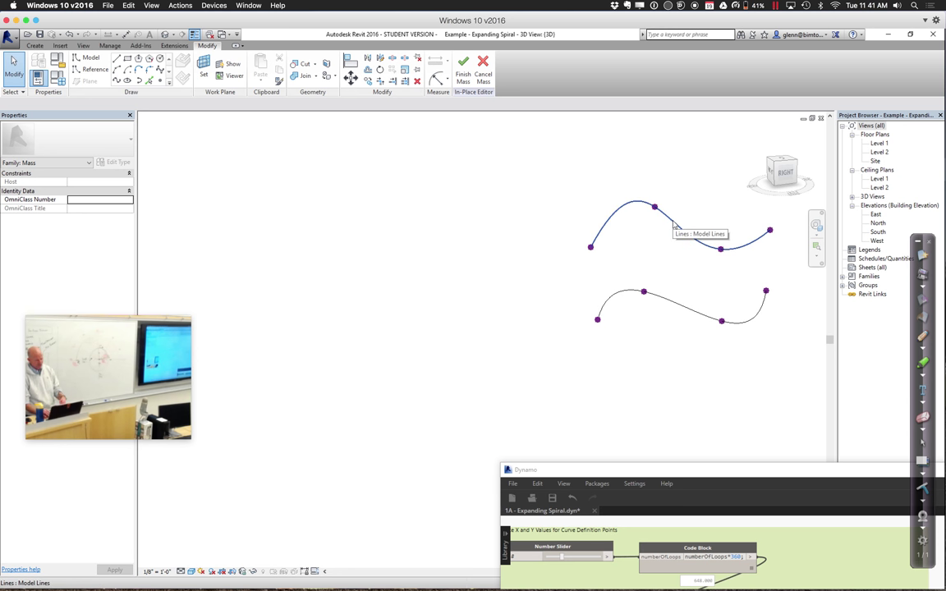
Select both splines, loft them into a solid form surface, and finish Mass 1
click(667, 301)
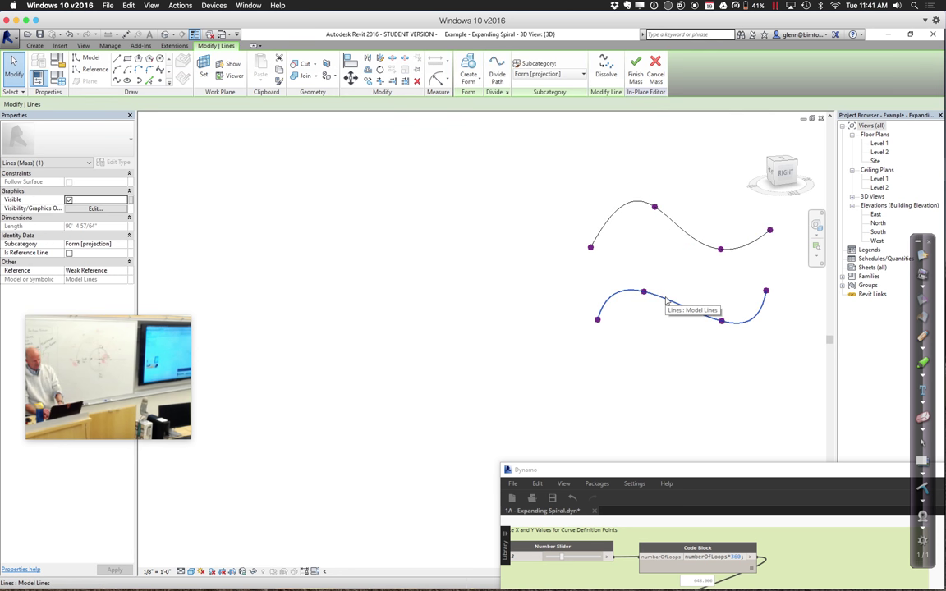
ctrl+click(692, 240)
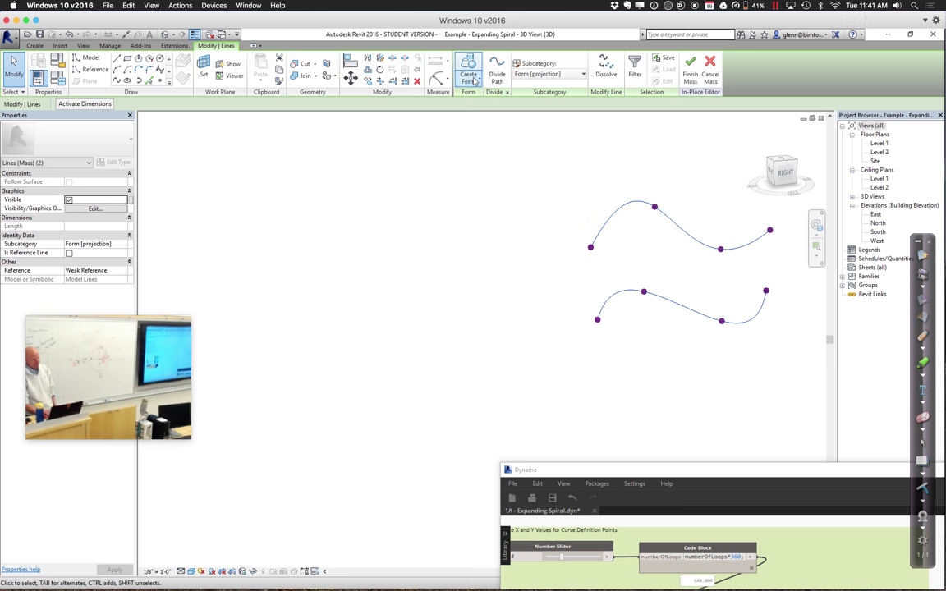
click(473, 80)
click(480, 98)
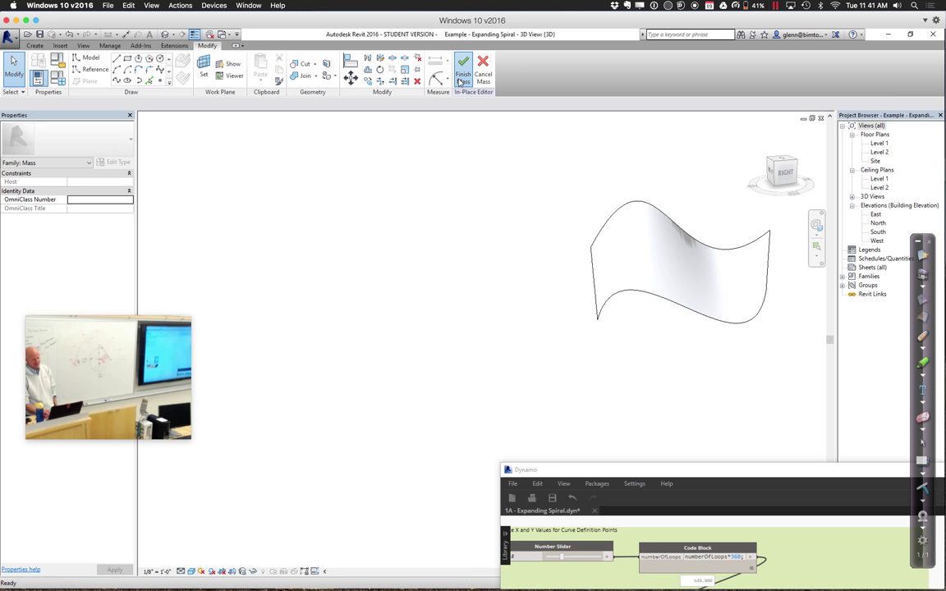
click(463, 76)
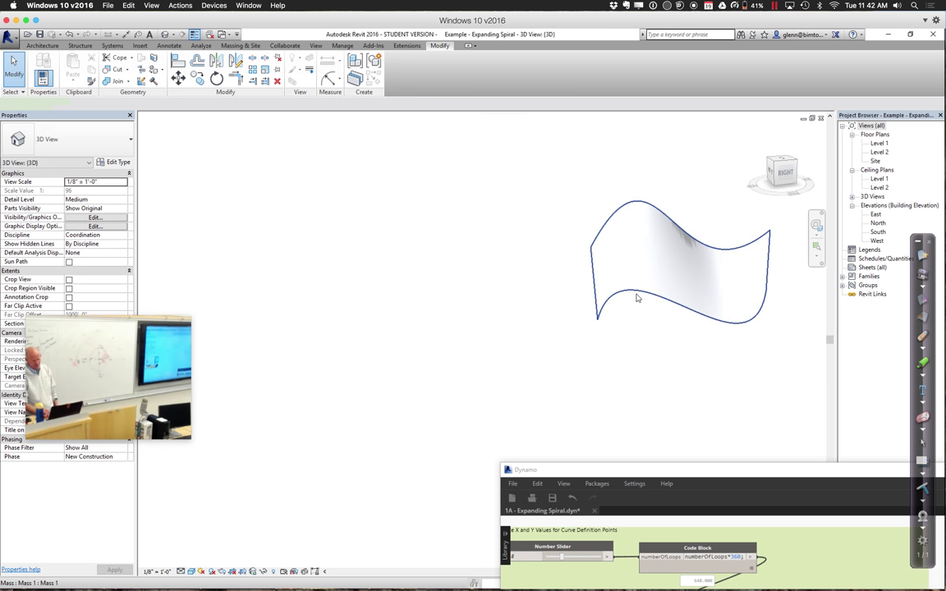
Delete the curved surface mass and bring the whole Dynamo graph back into view
click(637, 299)
key(Delete)
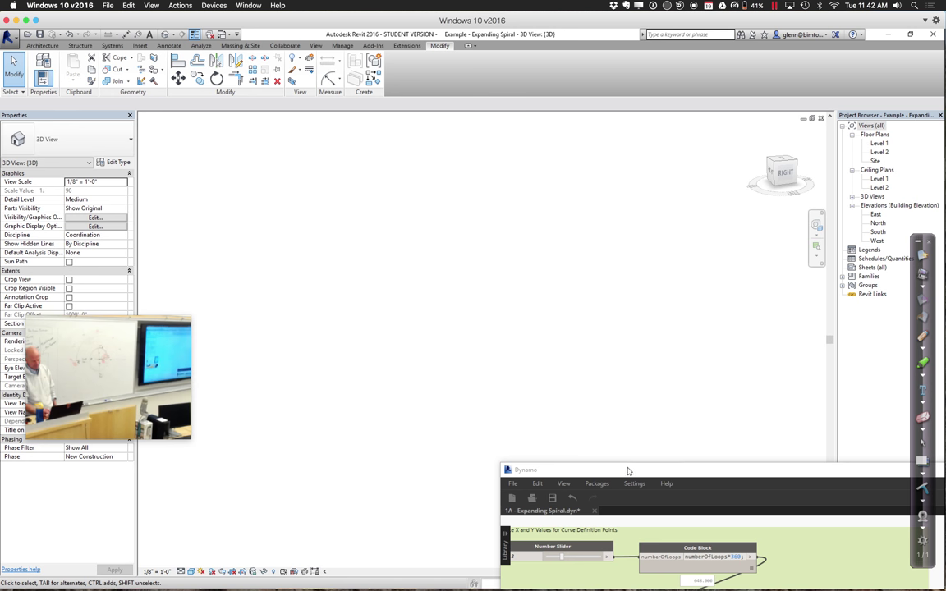
drag(627, 471, 355, 96)
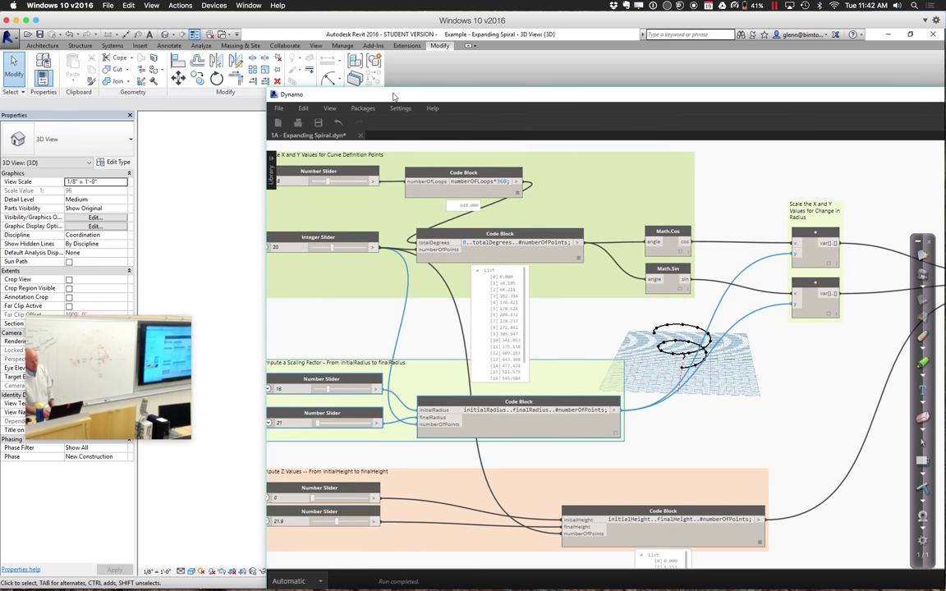
Open '3A - Expanding Spiral with Wall Surface.dyn' without saving the current graph
click(280, 109)
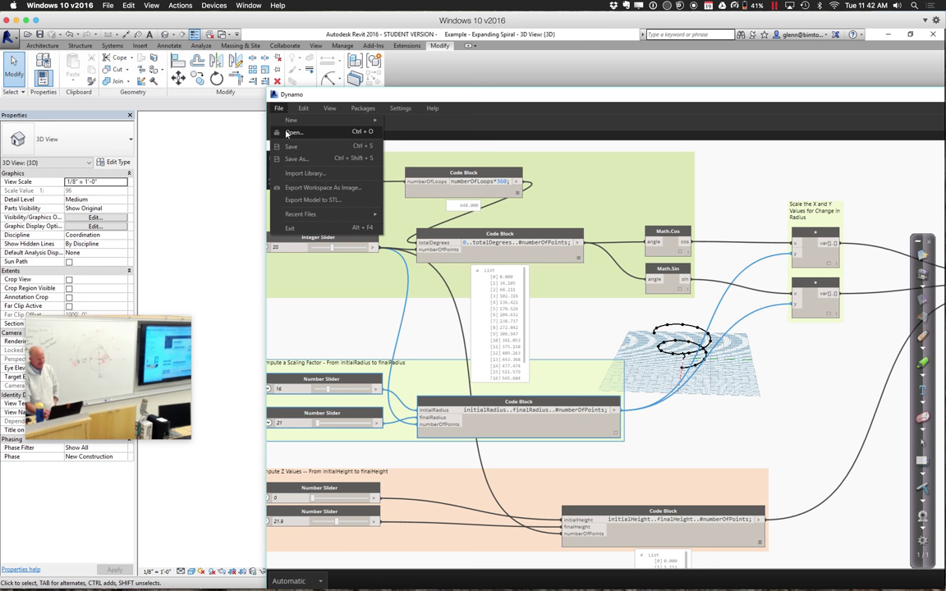
click(287, 132)
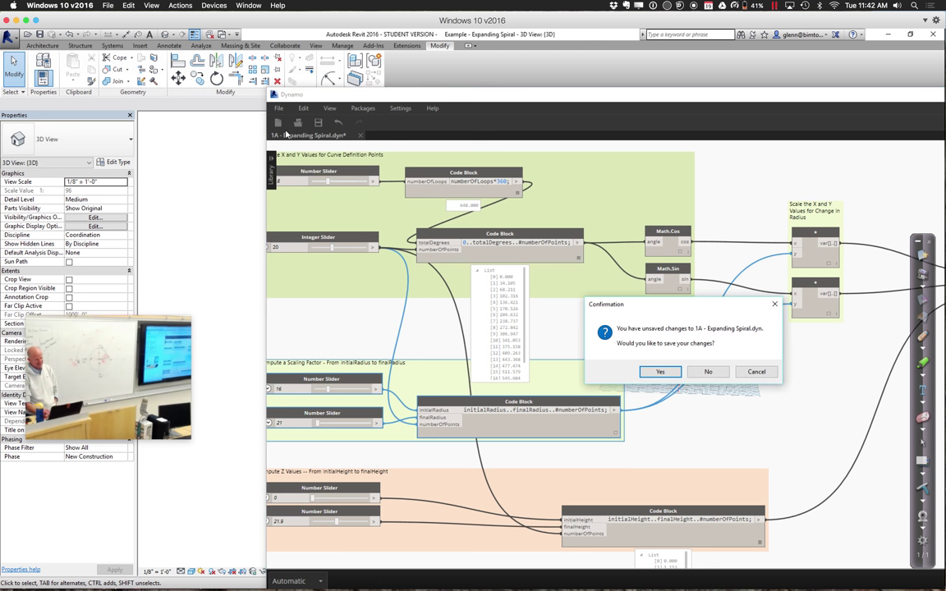
click(708, 371)
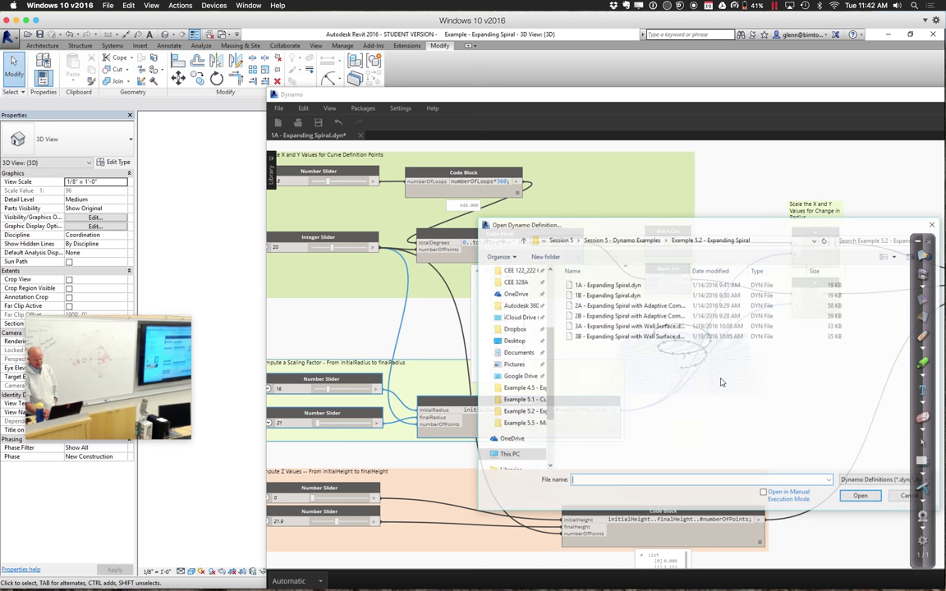
click(599, 327)
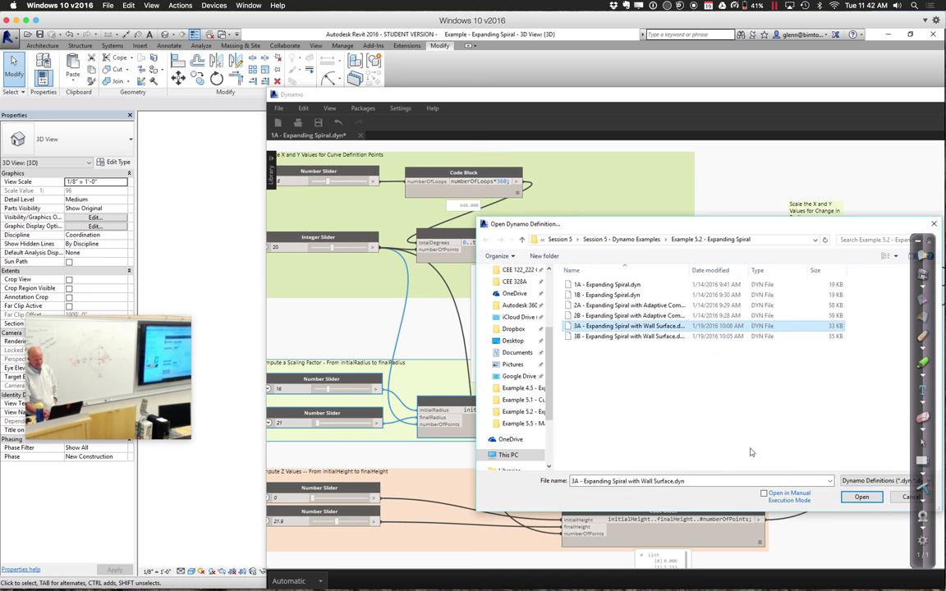
click(862, 498)
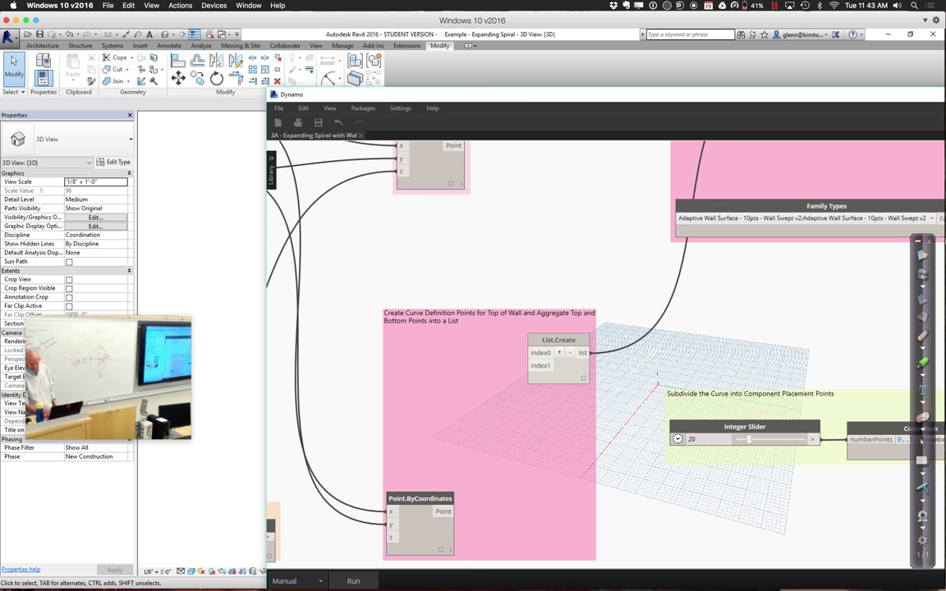
Zoom the Dynamo canvas fully out, then pan to the Compute X, Y and Z value groups
drag(766, 94, 643, 59)
click(886, 156)
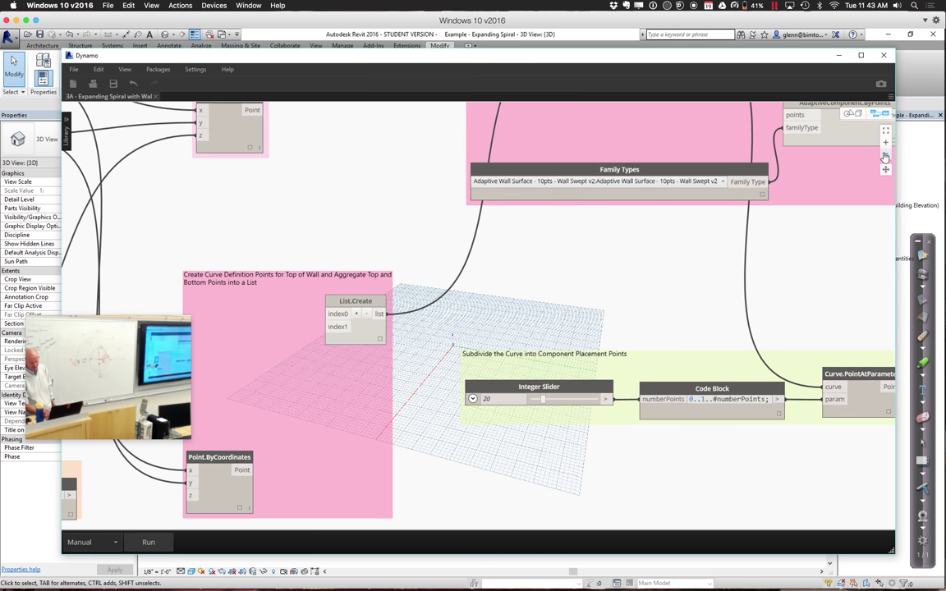
click(885, 156)
click(885, 156)
click(886, 156)
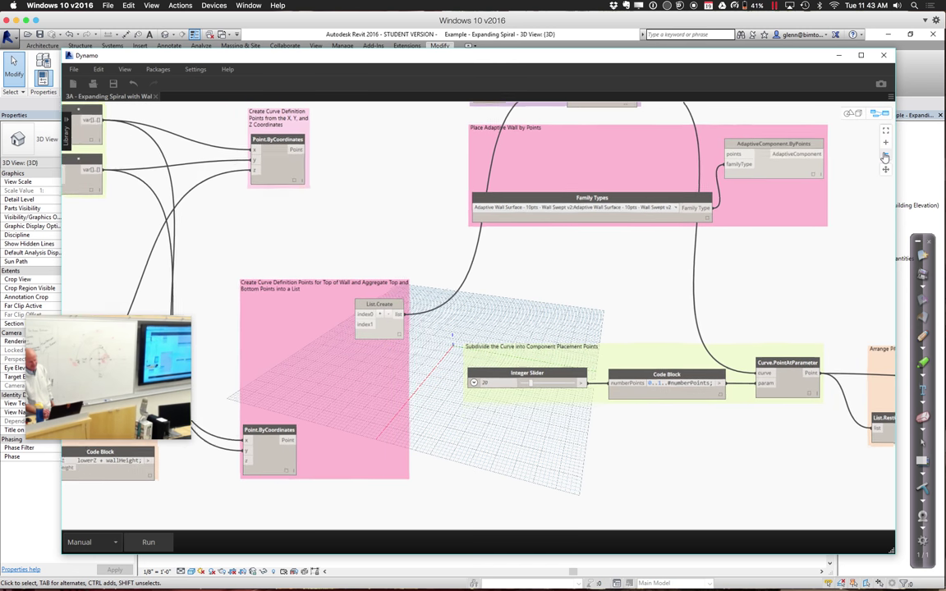
click(886, 156)
click(886, 156)
click(886, 156)
click(886, 156)
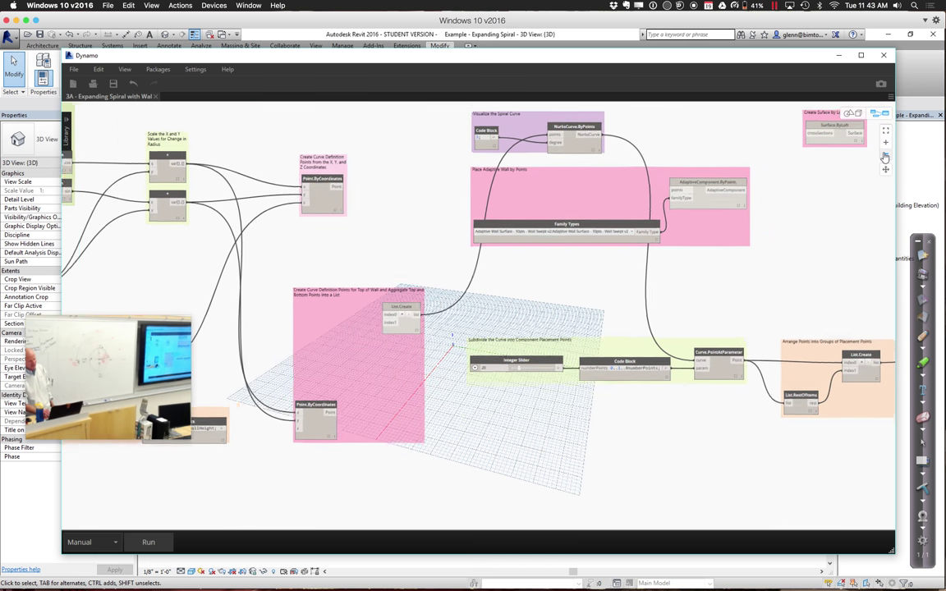
click(886, 157)
click(886, 156)
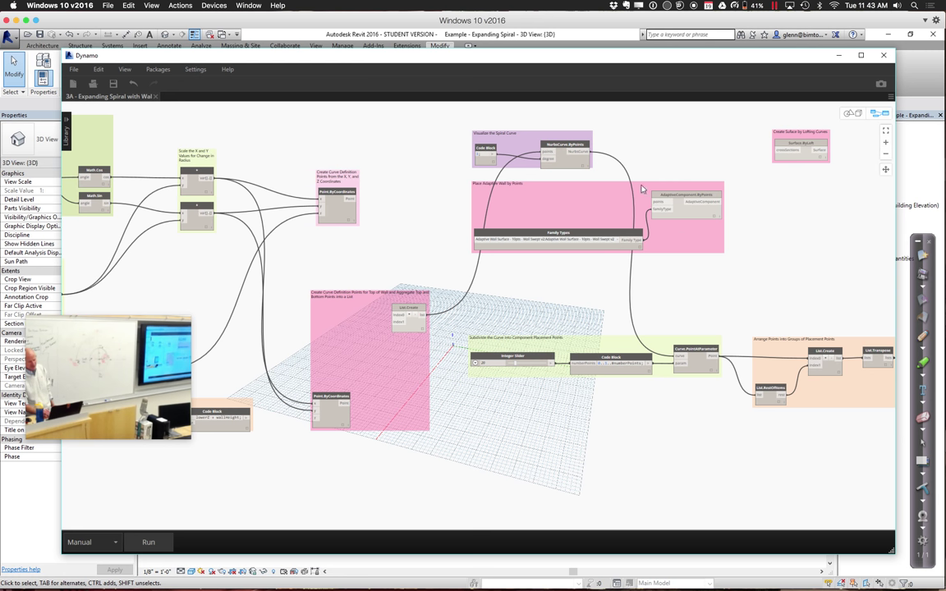
click(886, 169)
drag(348, 175, 628, 206)
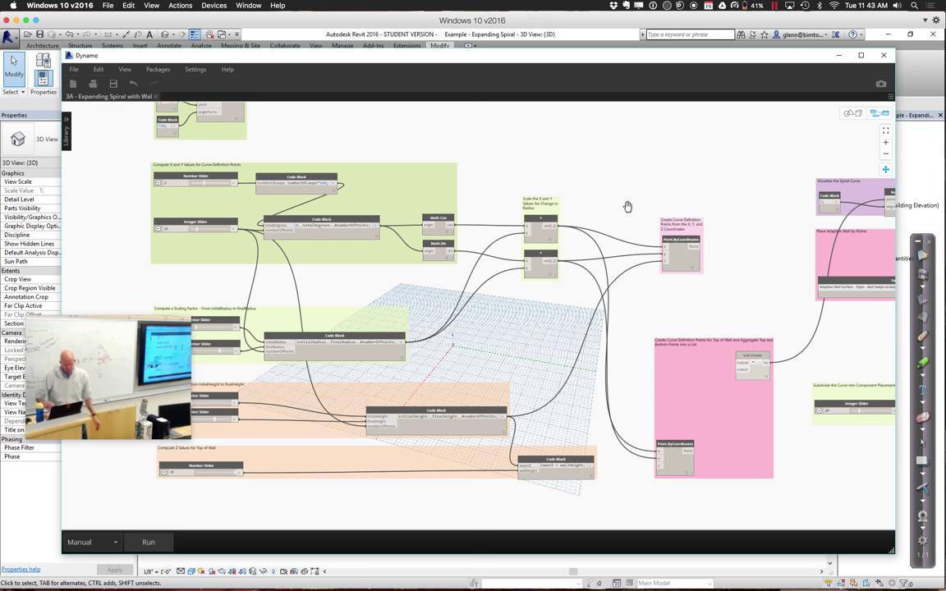
Wire Point.ByCoordinates' Point output into the Visualize the Spiral Curve node and rerun the graph
click(149, 543)
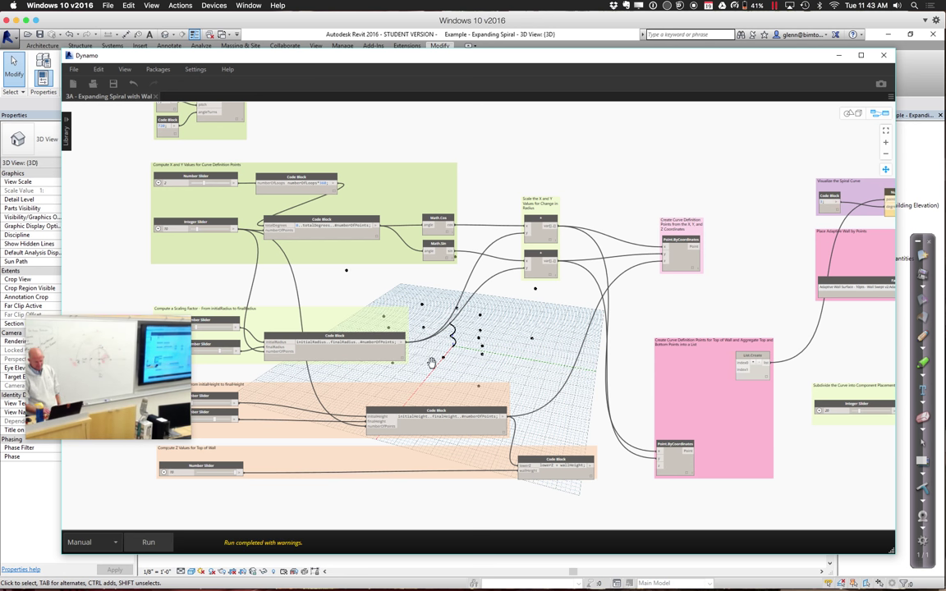
click(699, 246)
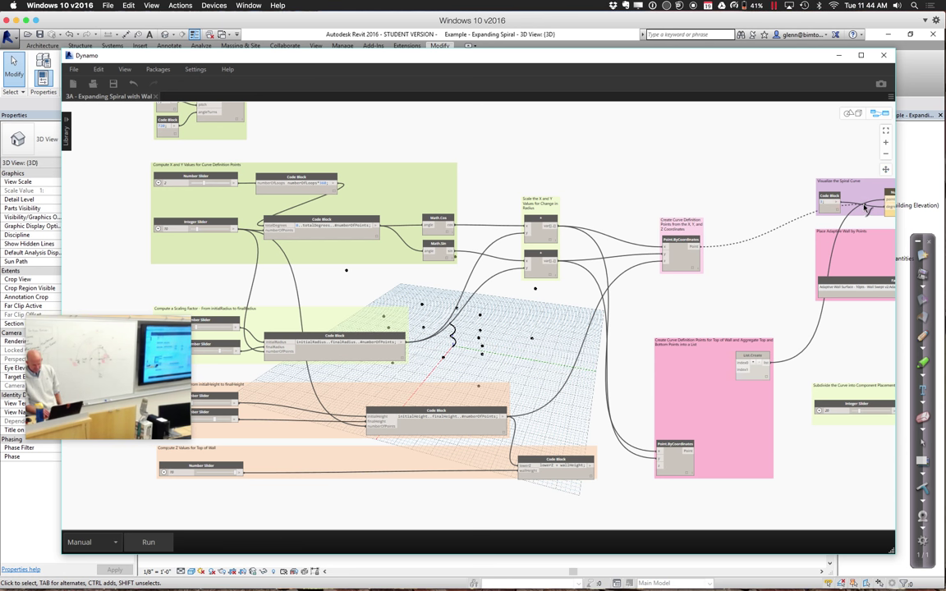
click(820, 204)
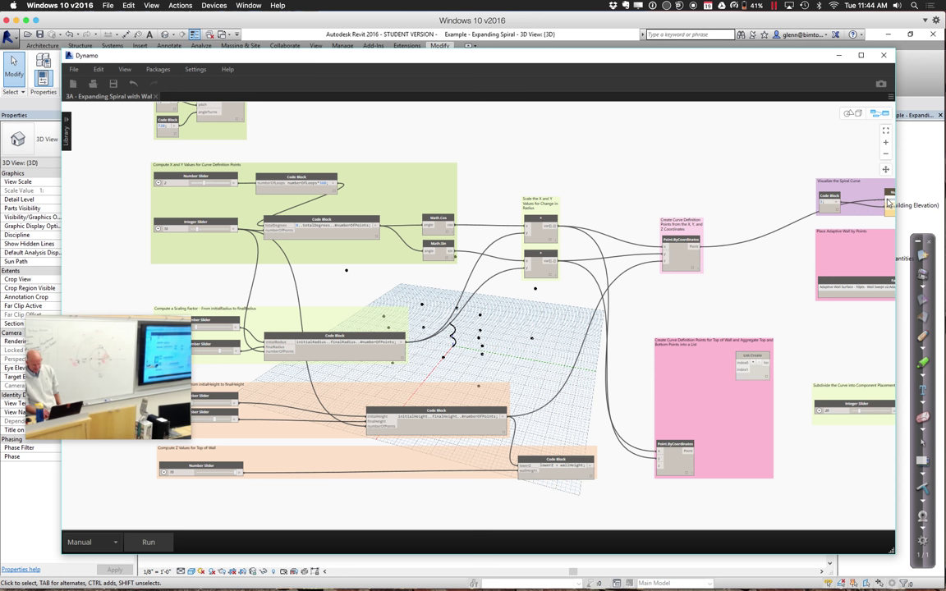
click(149, 539)
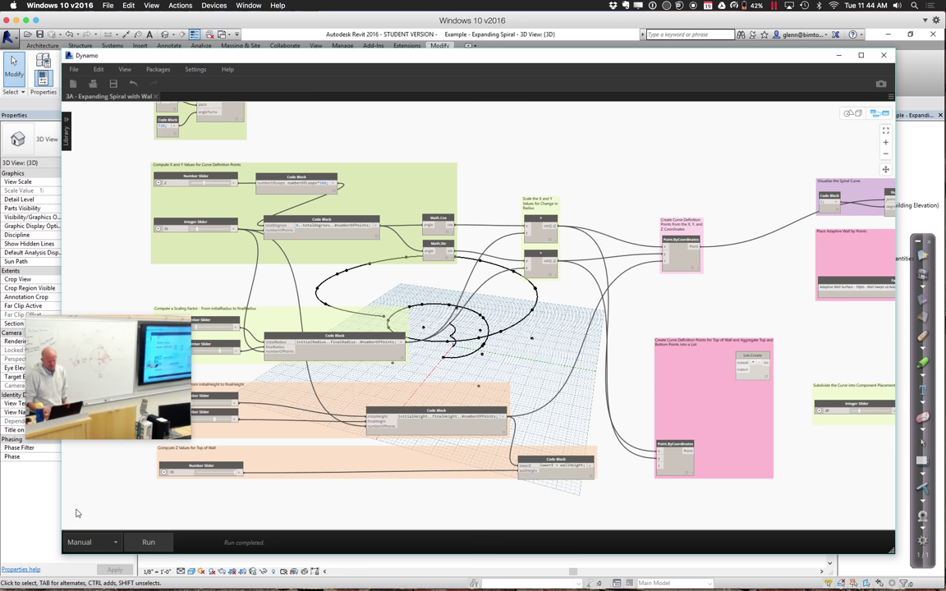
Zoom in and centre the radius scaling sliders (8.5 to 40.5) and Z height groups
click(96, 372)
drag(96, 372, 53, 304)
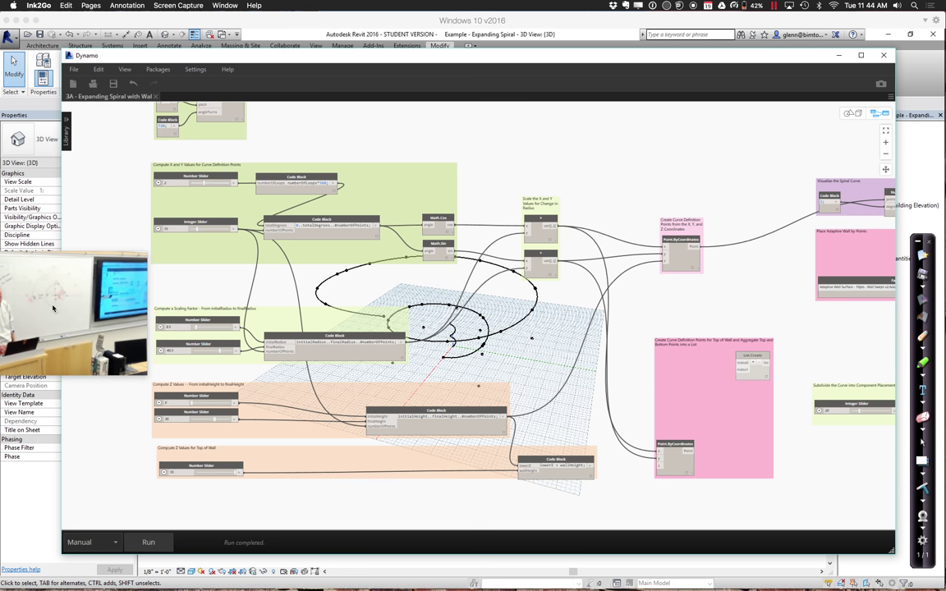
click(888, 150)
click(886, 142)
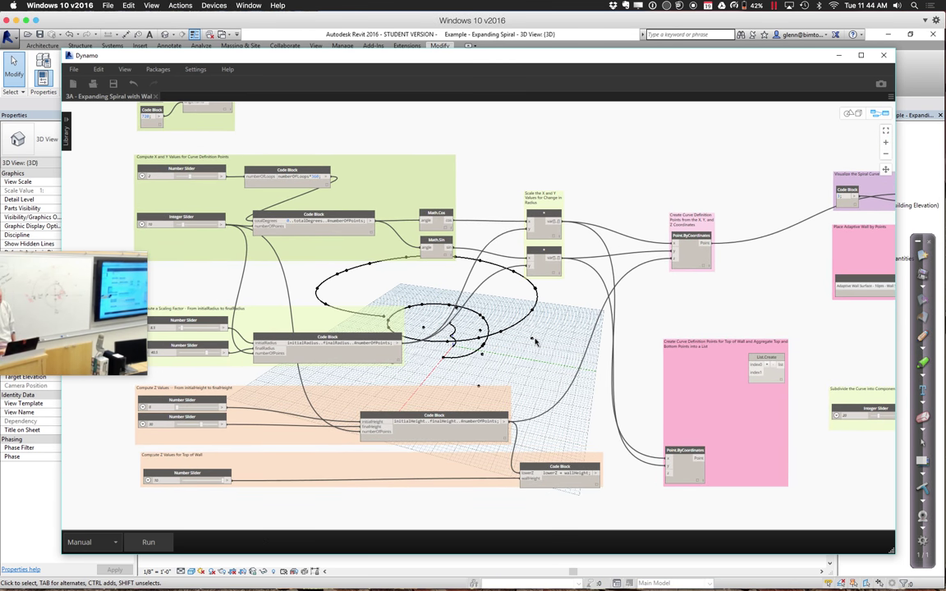
scroll(303, 349, up, 3)
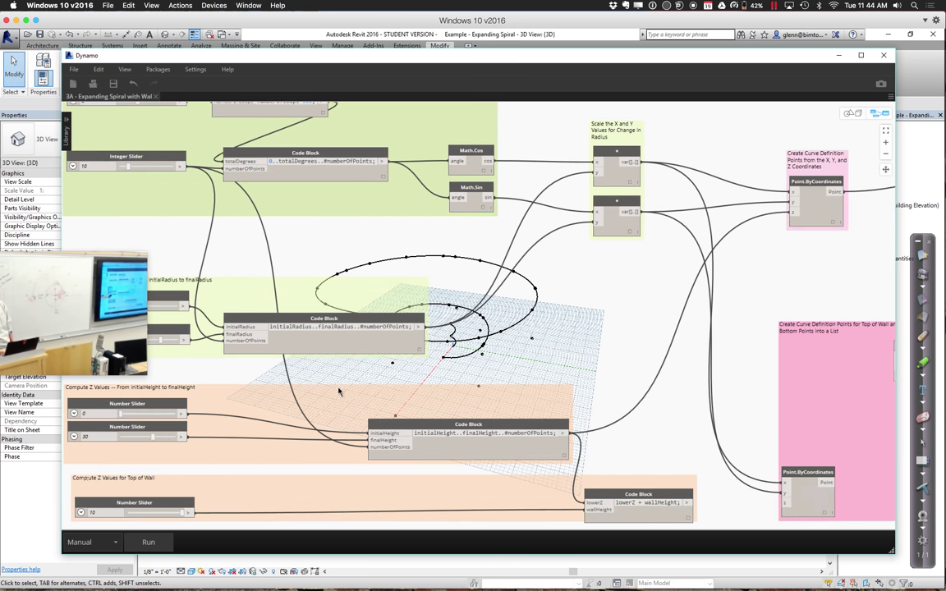
middle_drag(388, 381, 497, 360)
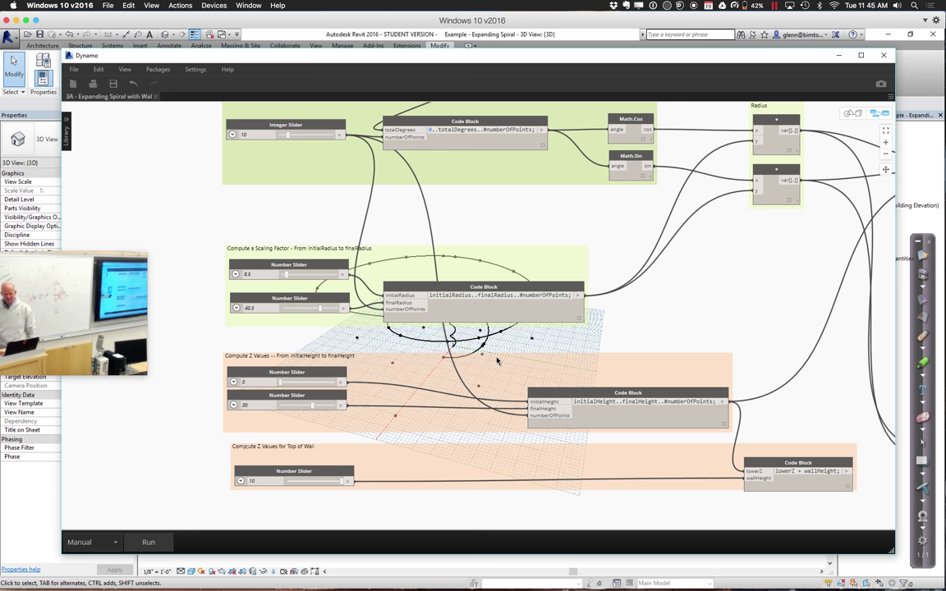
Preview the bottom Z heights (0 to 30) and wall-top heights (10 to 40) code blocks
scroll(678, 284, right, 3)
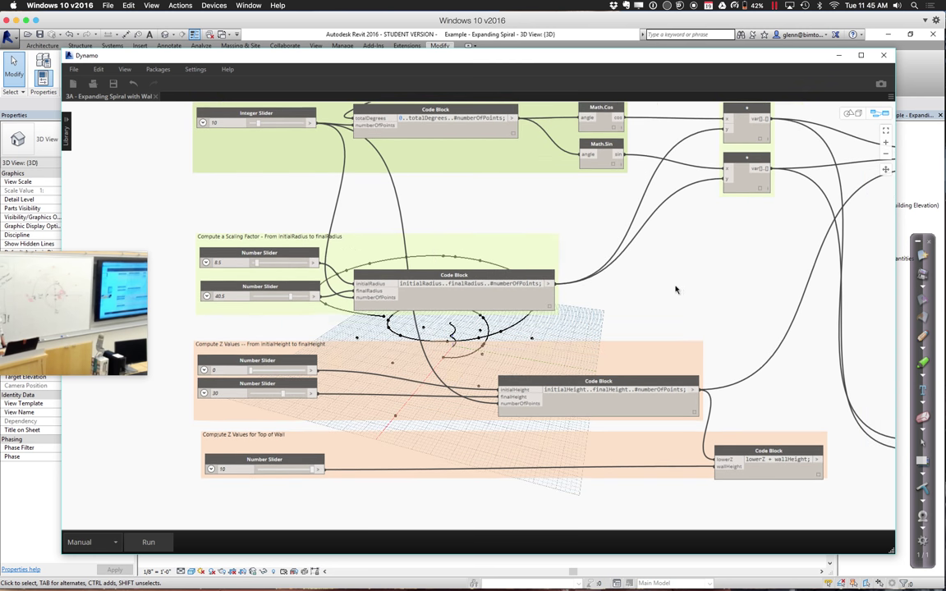
scroll(645, 279, right, 2)
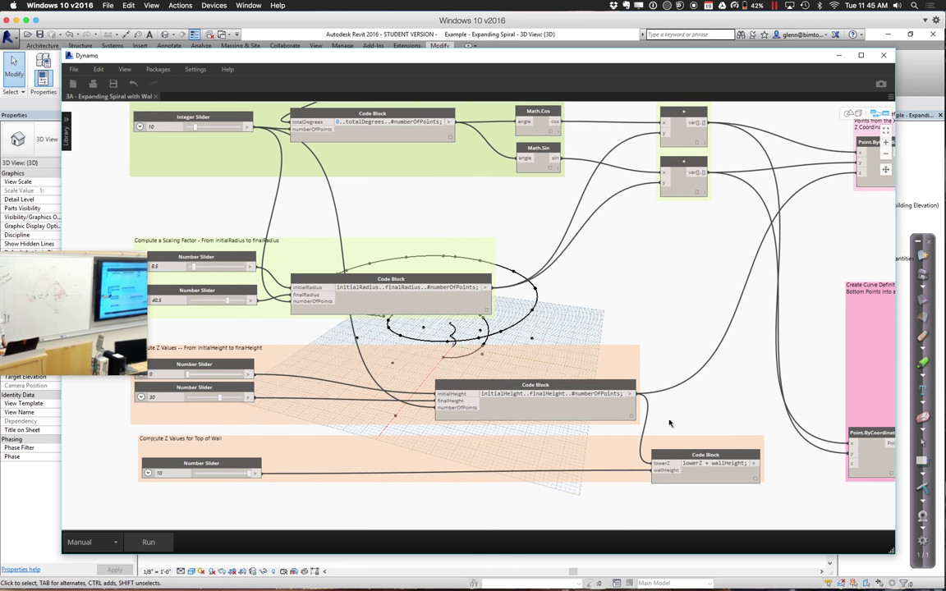
click(630, 420)
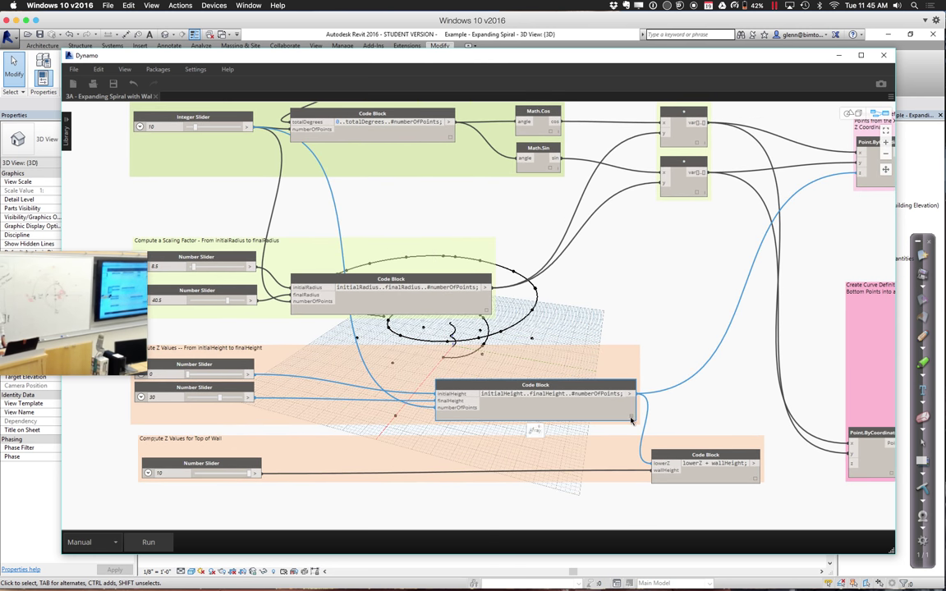
mouse_move(632, 421)
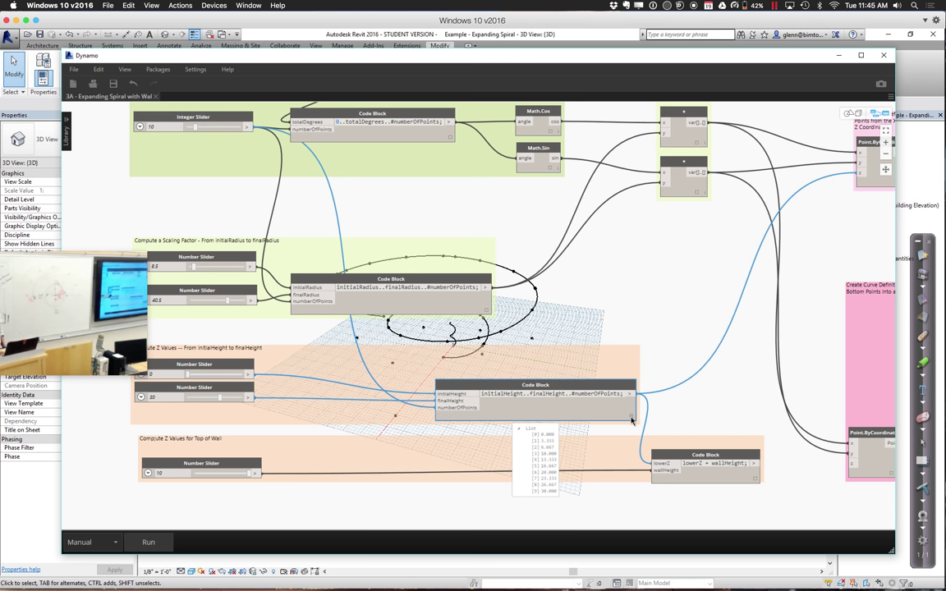
click(738, 473)
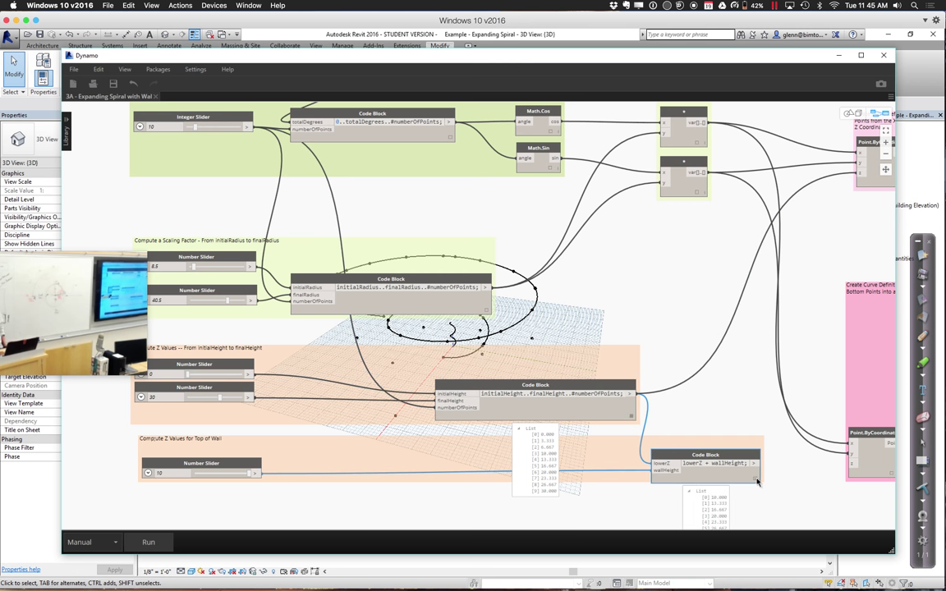
middle_drag(771, 491, 763, 427)
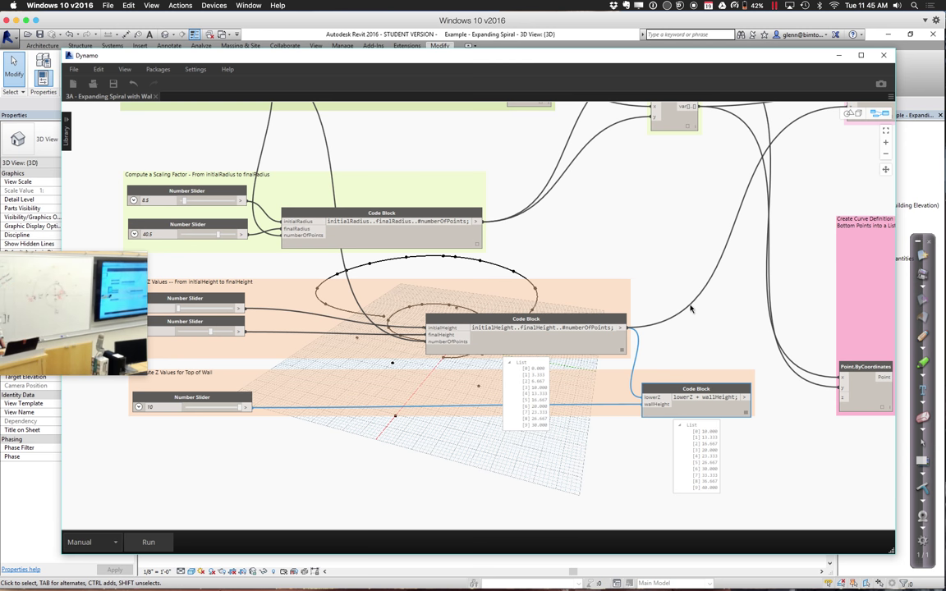
scroll(690, 311, up, 1)
scroll(690, 311, down, 4)
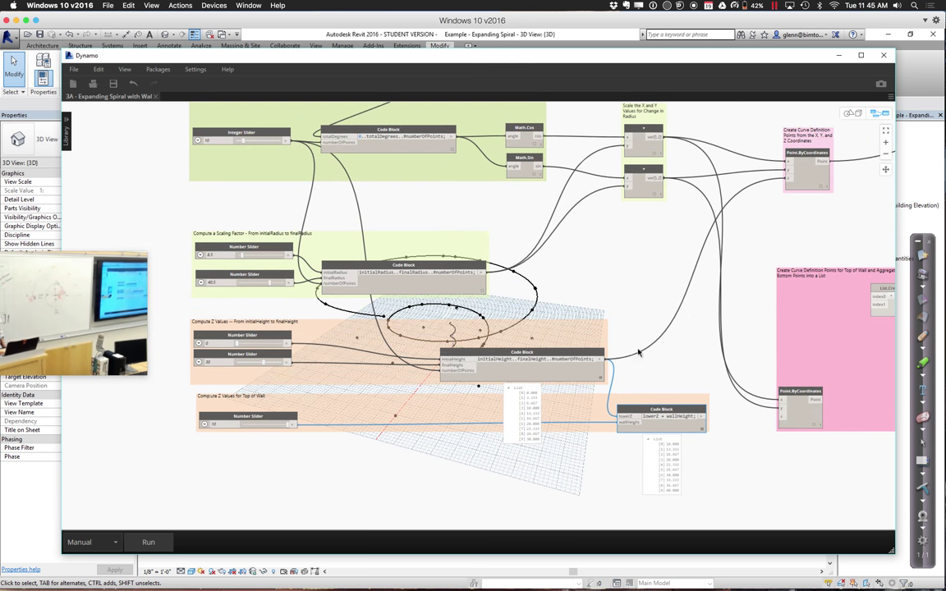
Wire lowerZ + wallHeight into the second Point.ByCoordinates z input and rerun for top-of-wall points
middle_drag(599, 360, 585, 367)
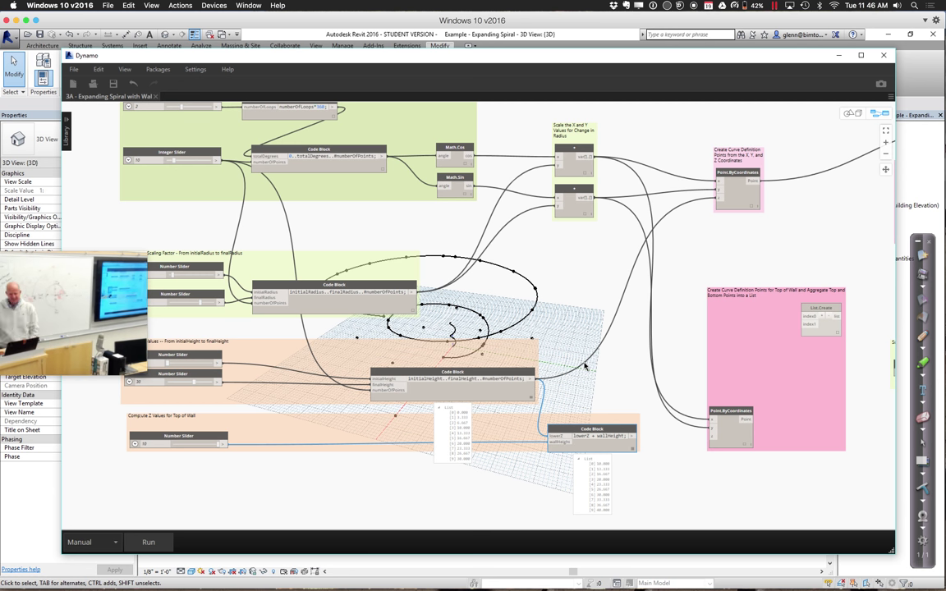
drag(631, 438, 711, 437)
click(161, 545)
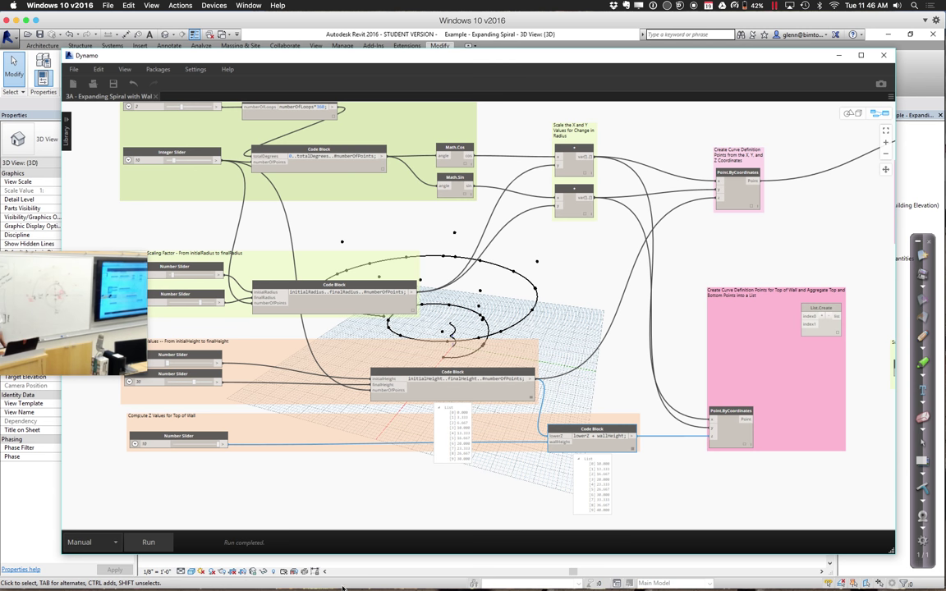
middle_drag(667, 255, 429, 294)
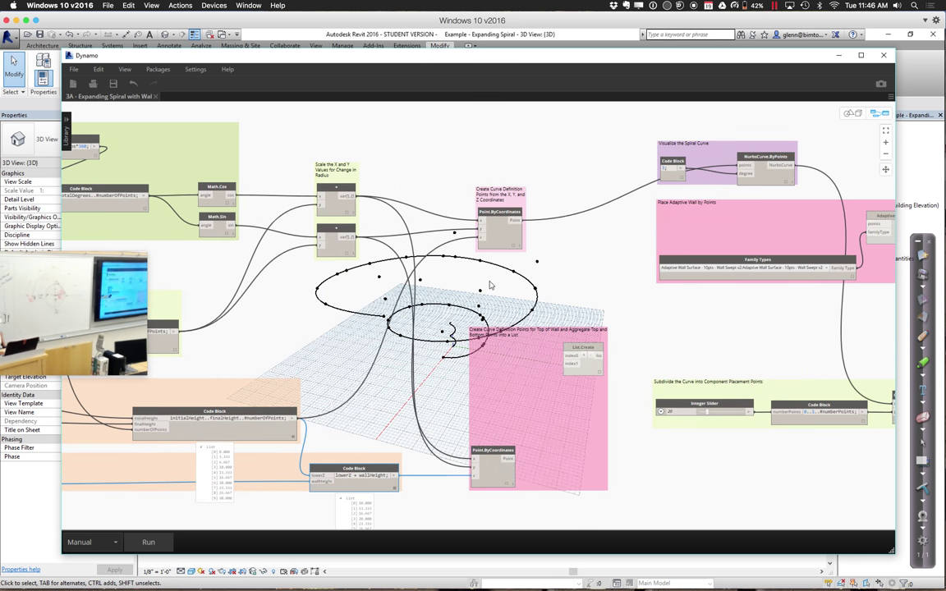
click(513, 458)
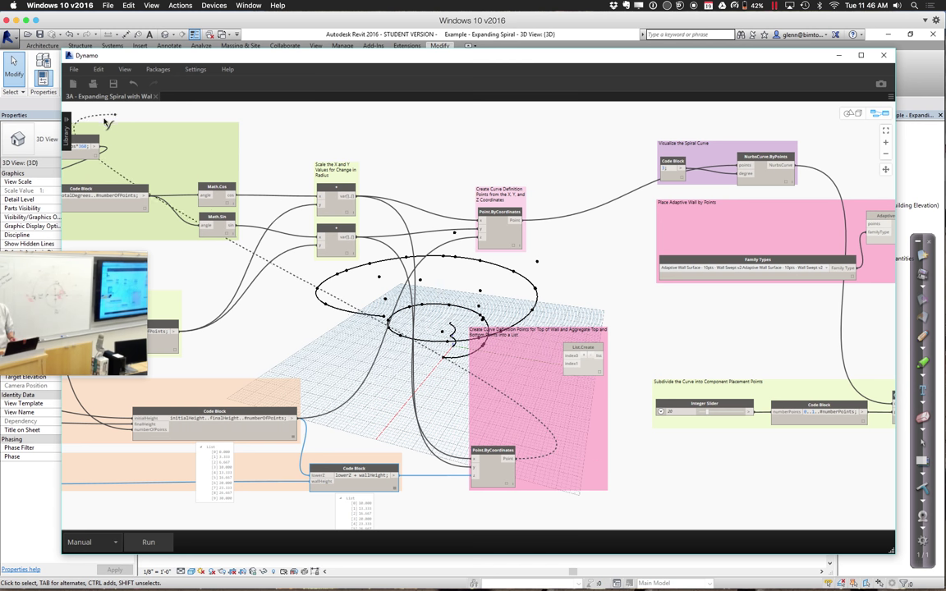
Search the Dynamo node library for 'nurbscurve.byPoin'
click(69, 119)
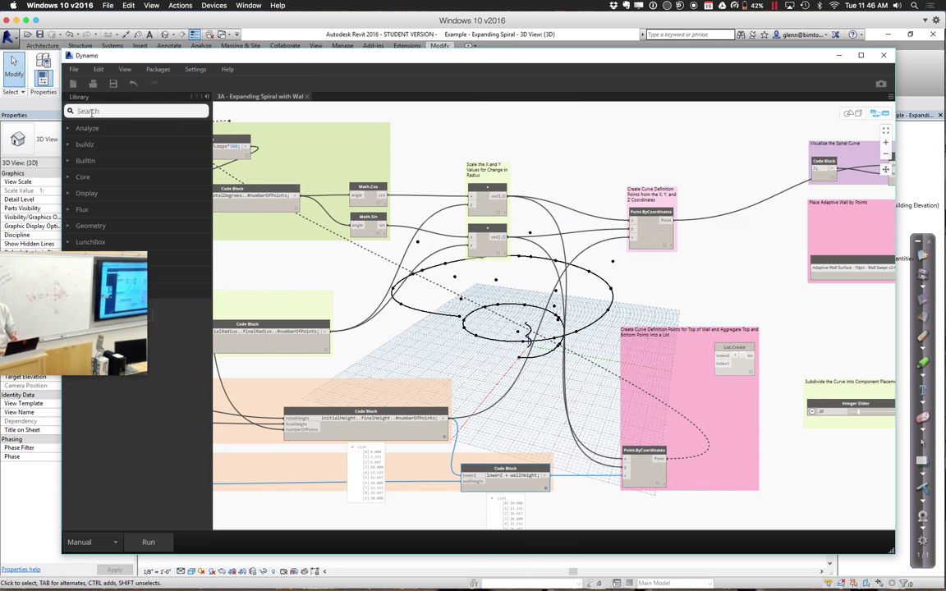
click(91, 112)
text(nurbe)
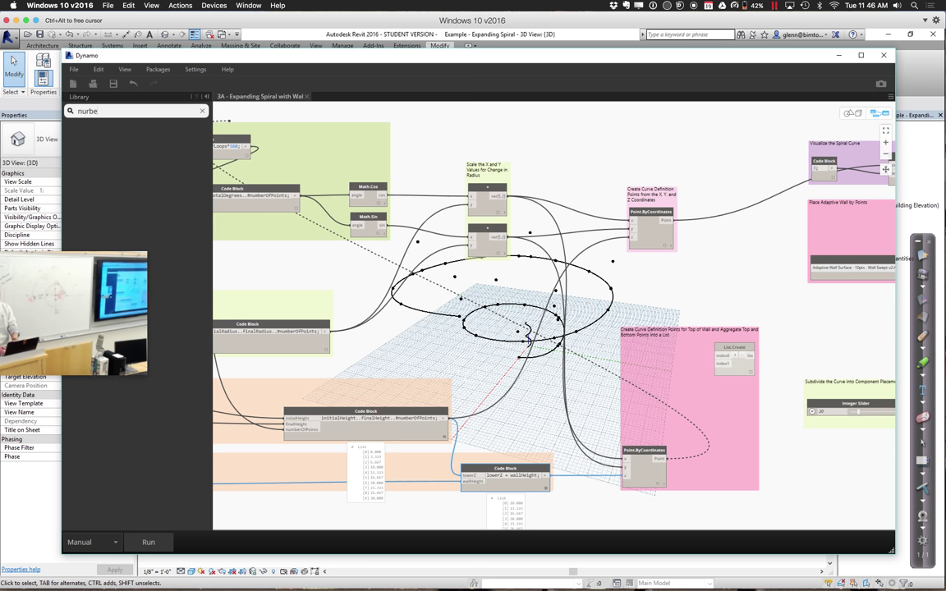
key(BackSpace)
text(s)
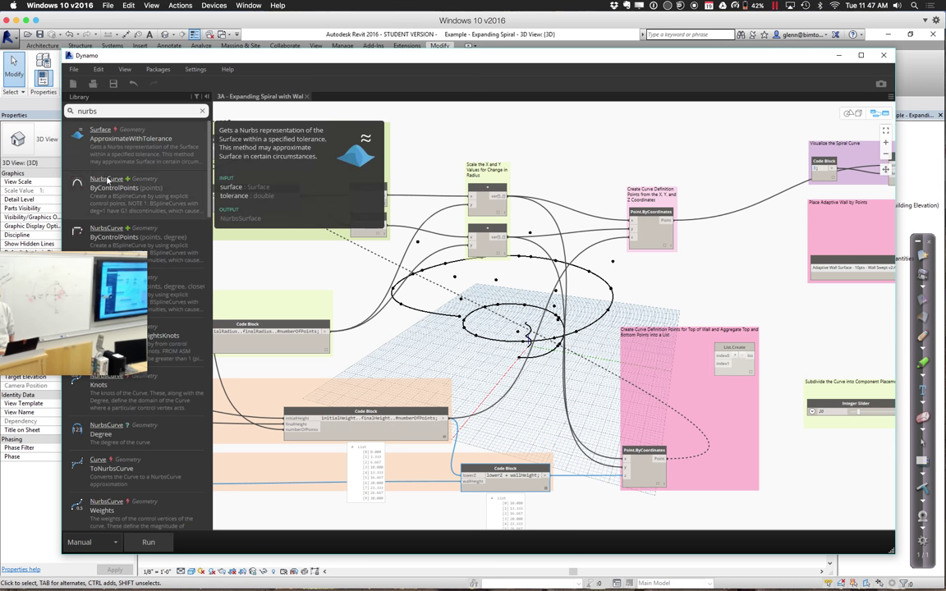
middle_drag(566, 177, 543, 174)
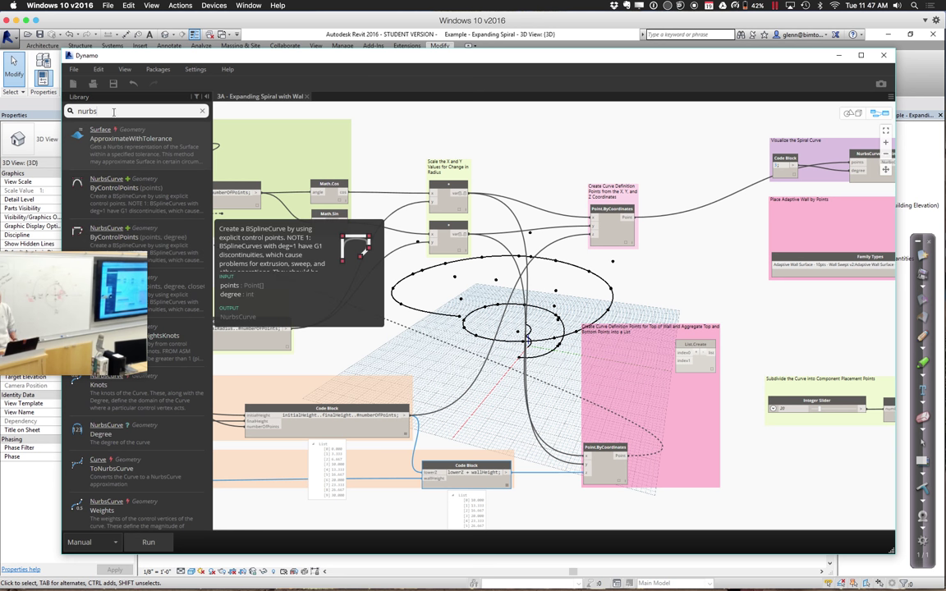
text(.by)
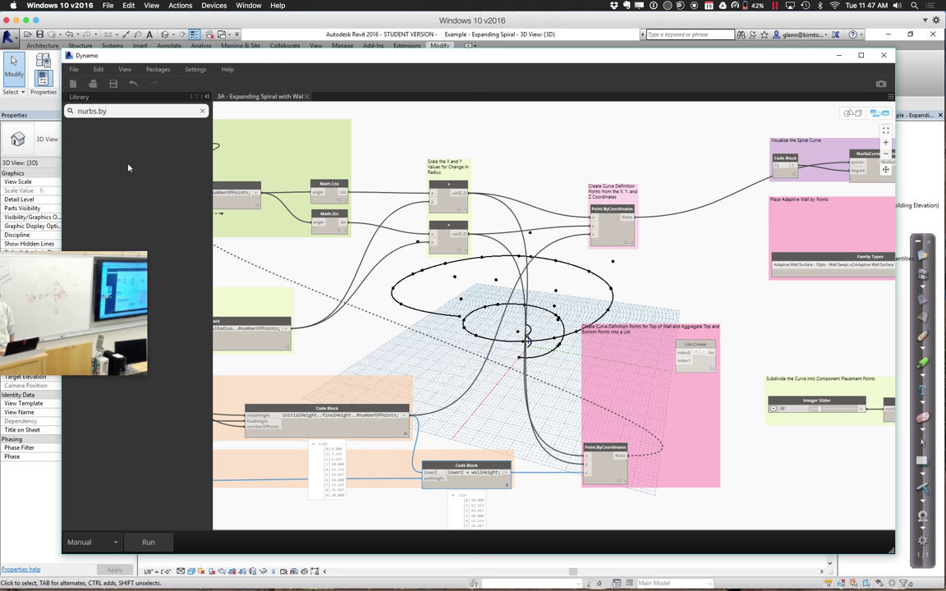
key(BackSpace)
key(BackSpace)
key(BackSpace)
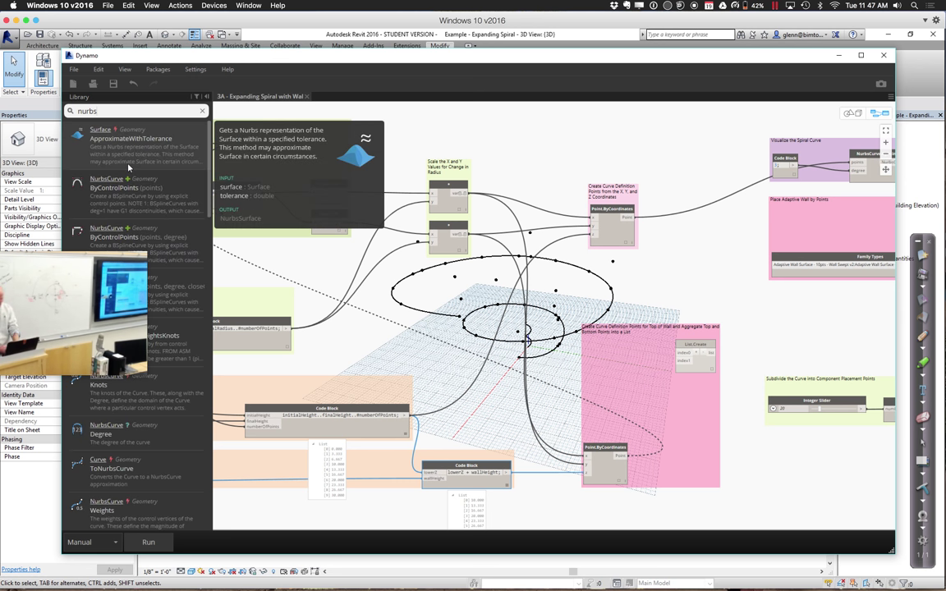
text(curve.)
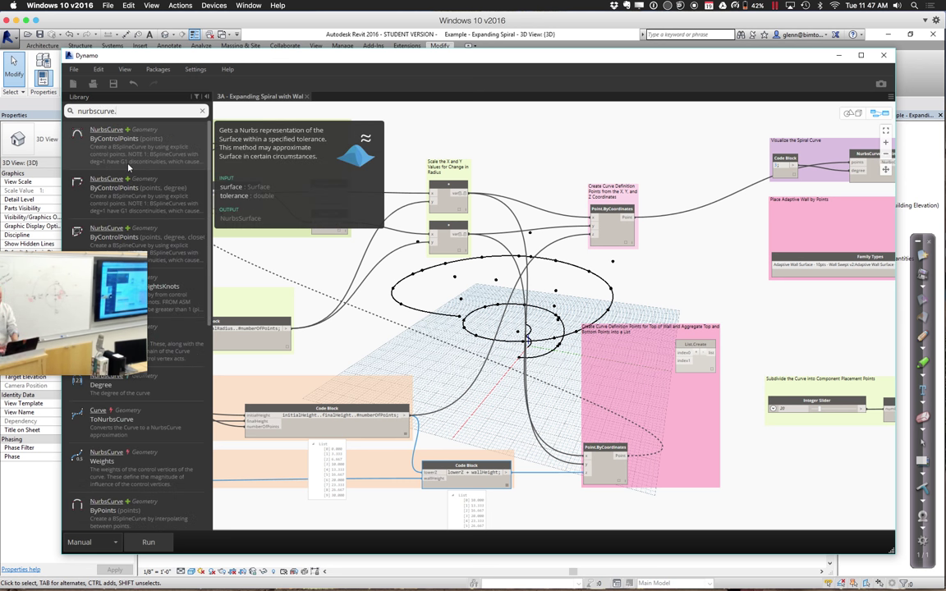
text(b)
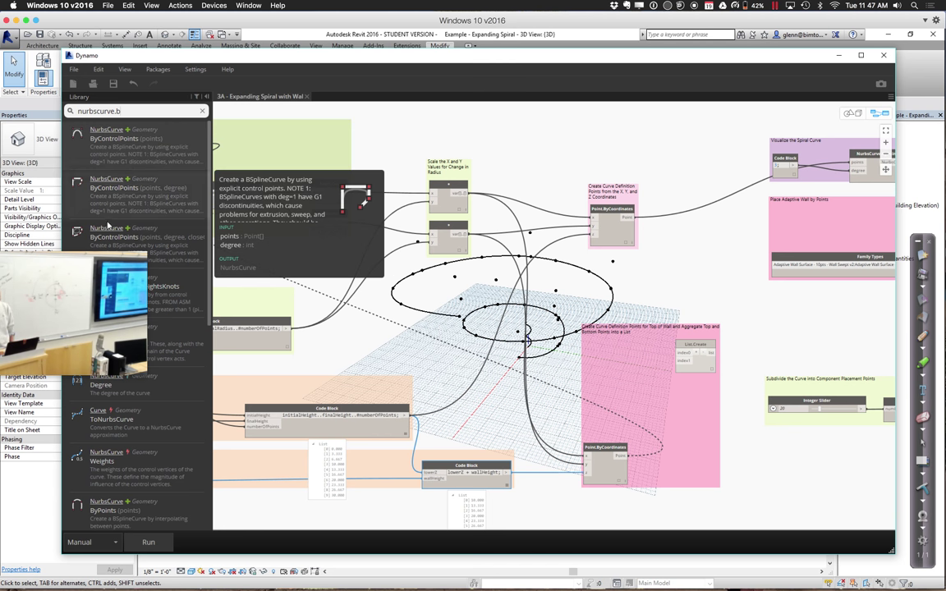
drag(108, 251, 58, 442)
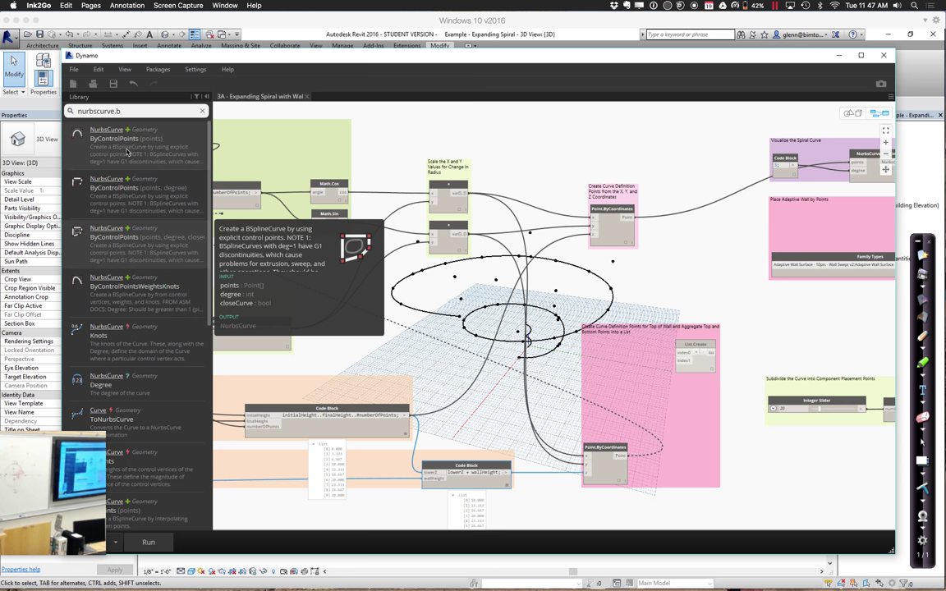
click(813, 158)
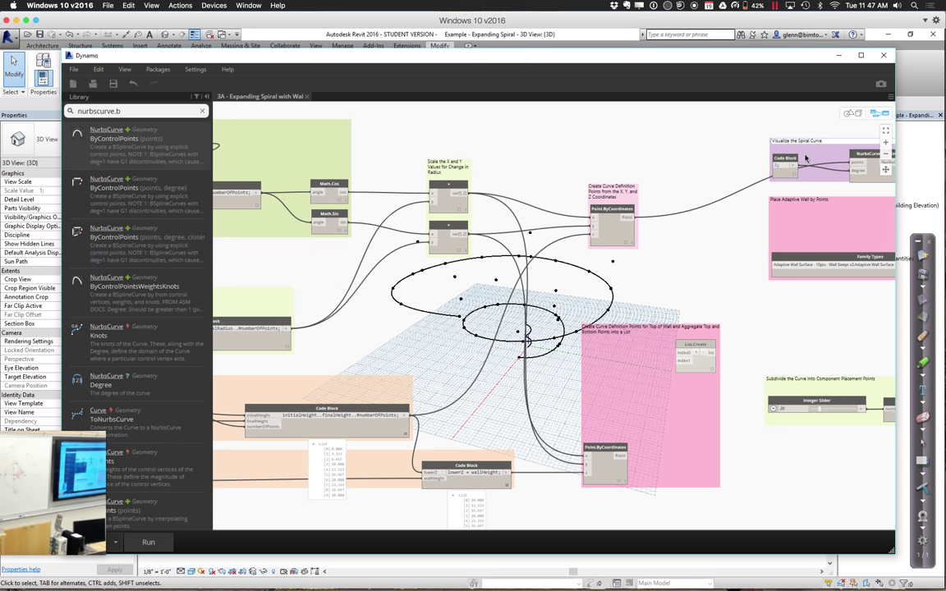
mouse_move(805, 159)
middle_down()
mouse_move(760, 168)
mouse_move(799, 150)
middle_up()
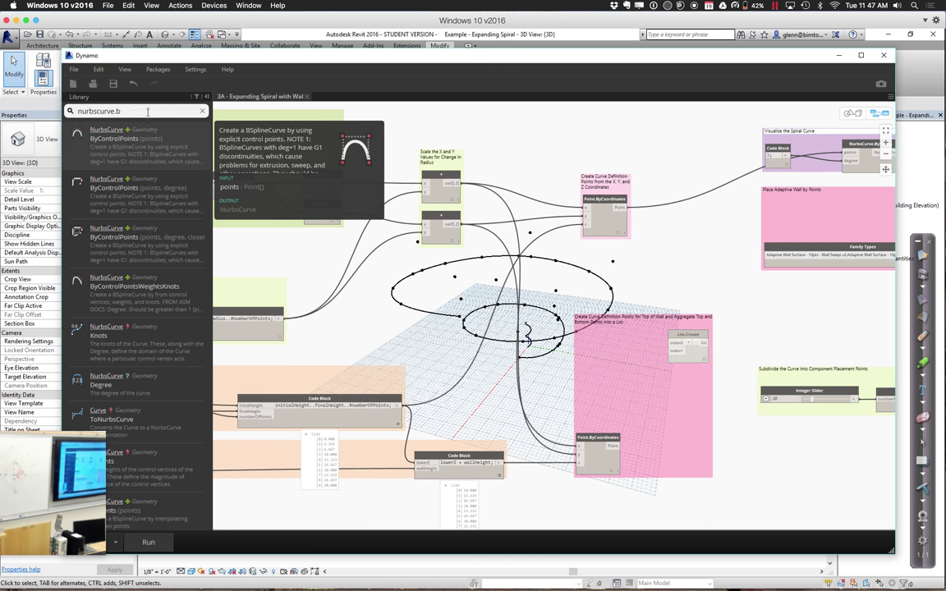
text(y)
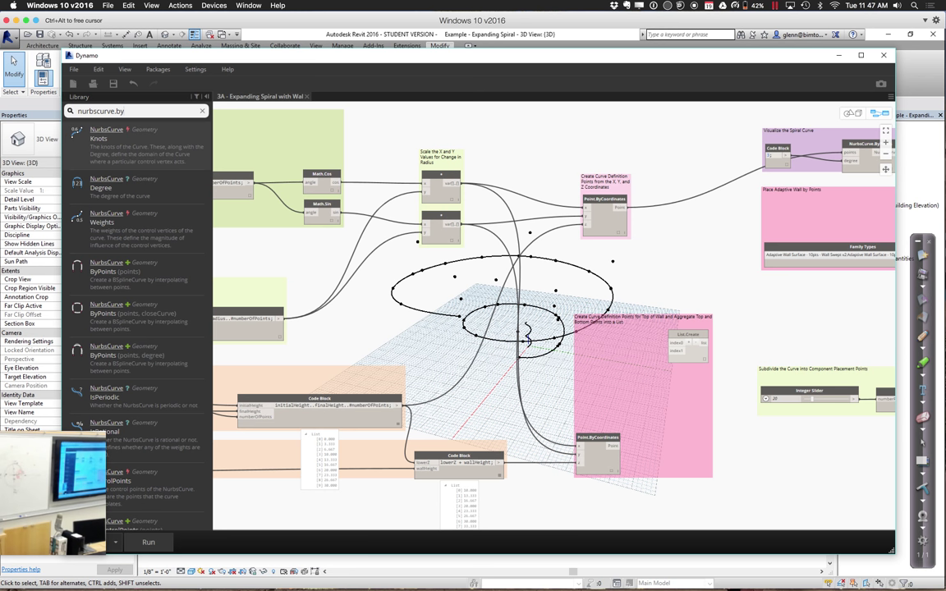
text(Point)
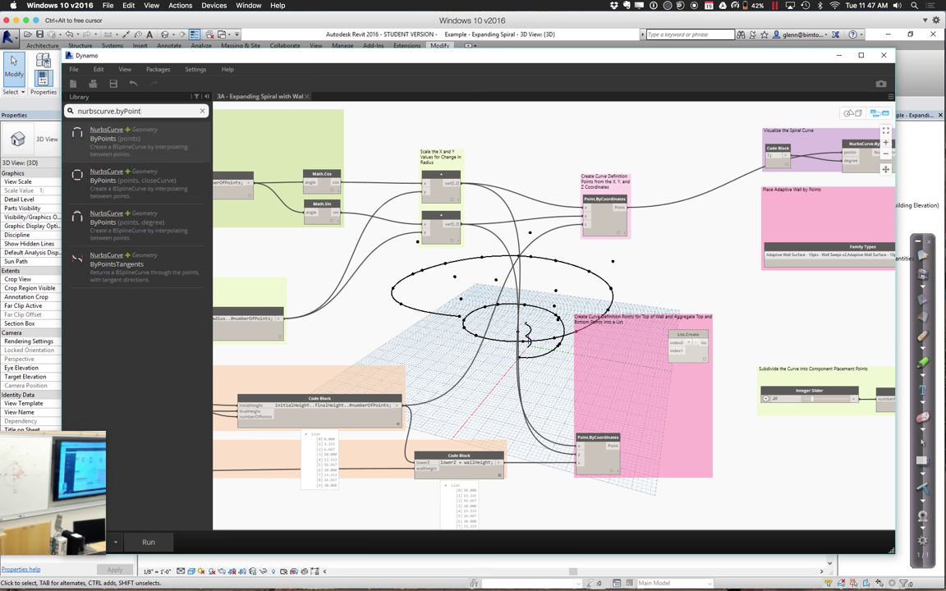
Add a NurbsCurve.ByPoints node beside the lower Point.ByCoordinates node and start wiring its points
click(159, 143)
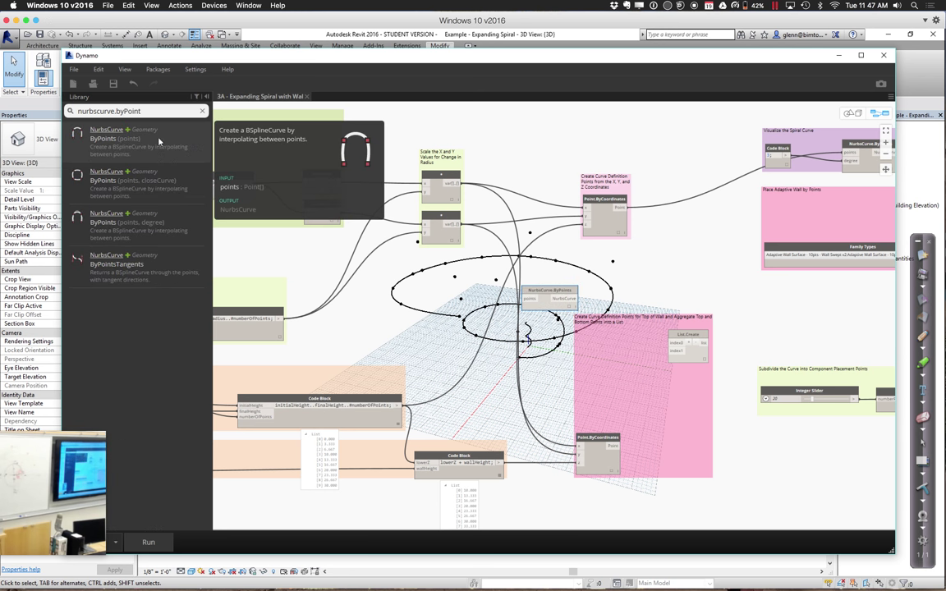
drag(575, 306, 800, 451)
click(621, 447)
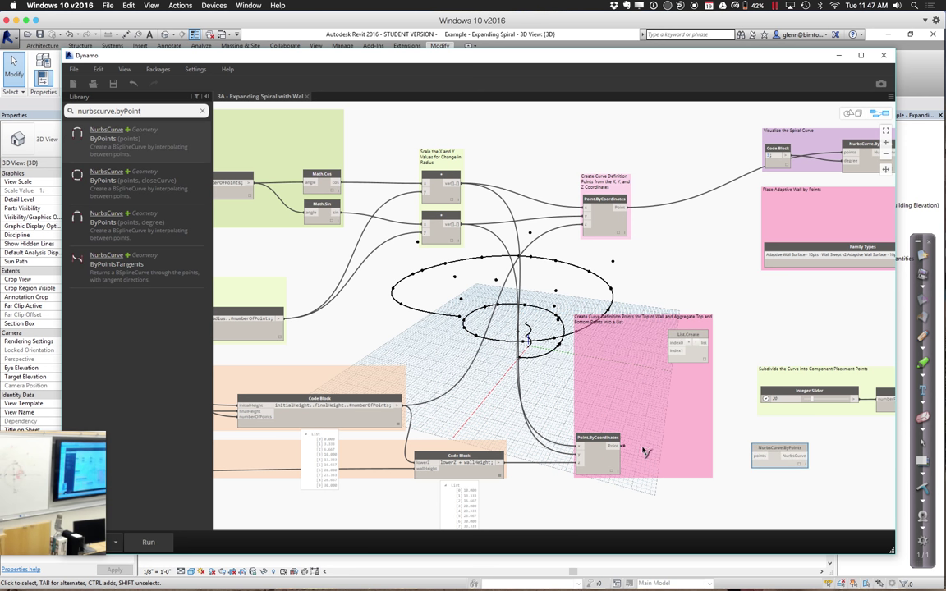
Run the spiral curve, then wire both Point.ByCoordinates outputs into List.Create index0 and index1
click(760, 458)
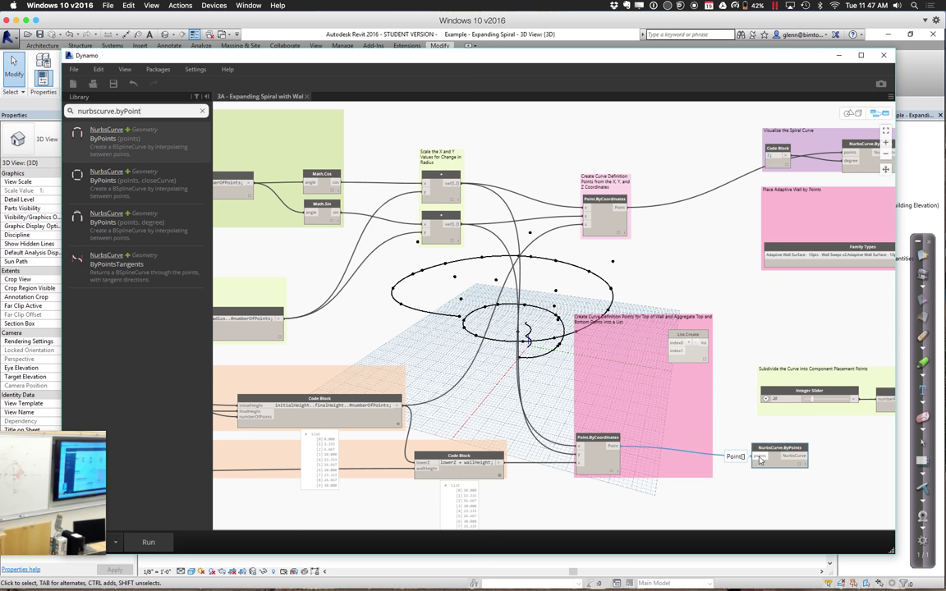
click(150, 541)
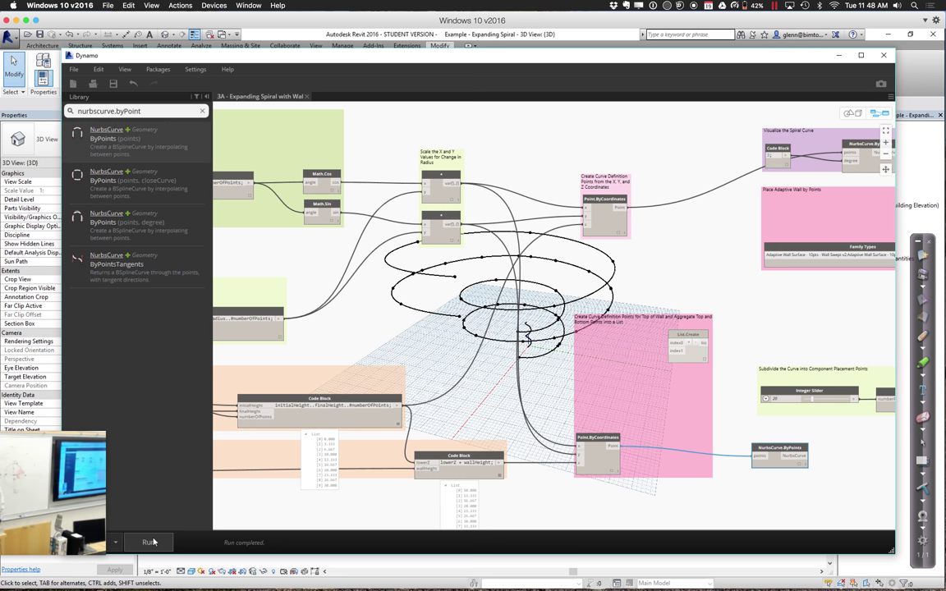
middle_drag(664, 461, 573, 459)
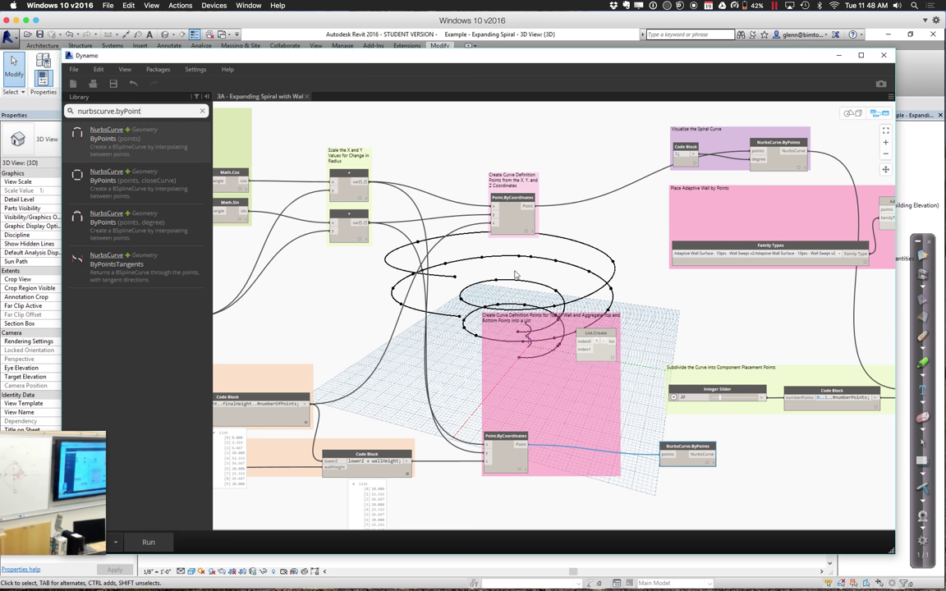
click(530, 206)
click(582, 341)
click(530, 445)
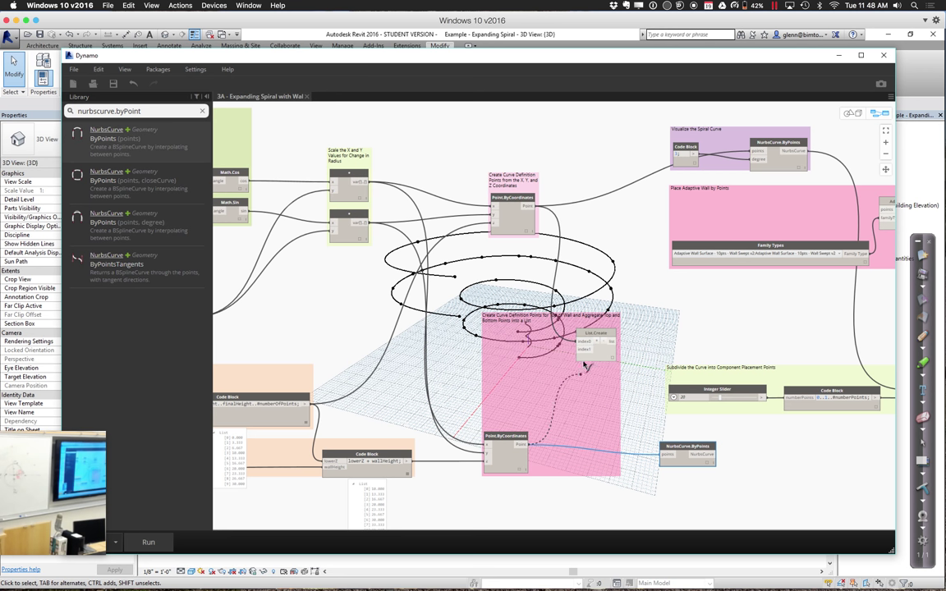
click(583, 350)
Feed List.Create into the upper NurbsCurve.ByPoints and delete the extra NurbsCurve.ByPoints node
click(613, 342)
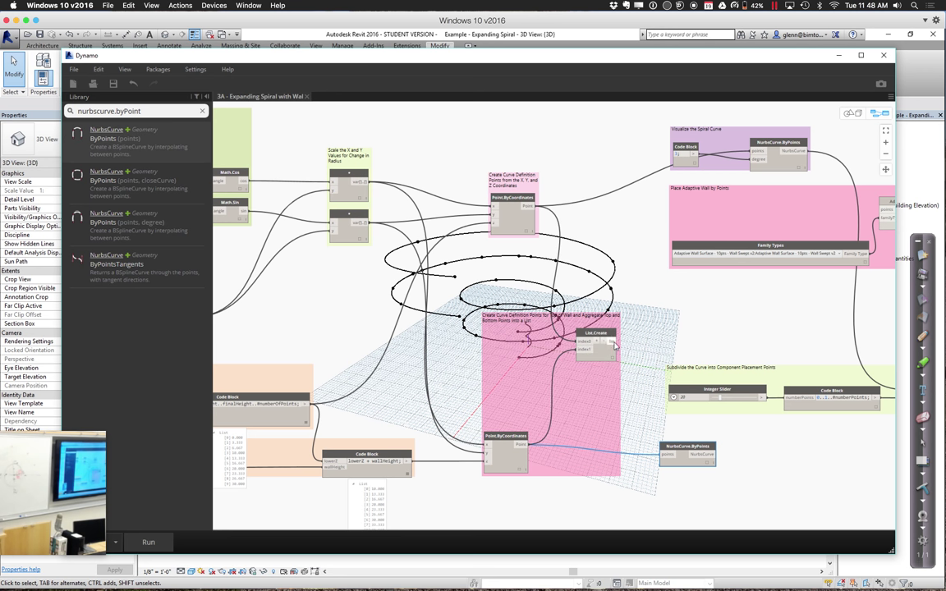
click(761, 154)
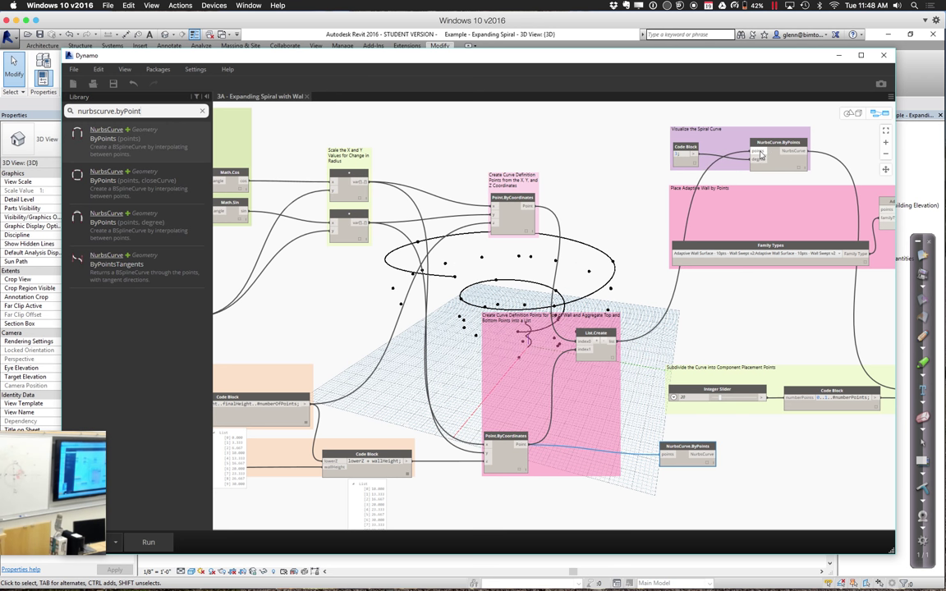
right_click(694, 450)
click(705, 454)
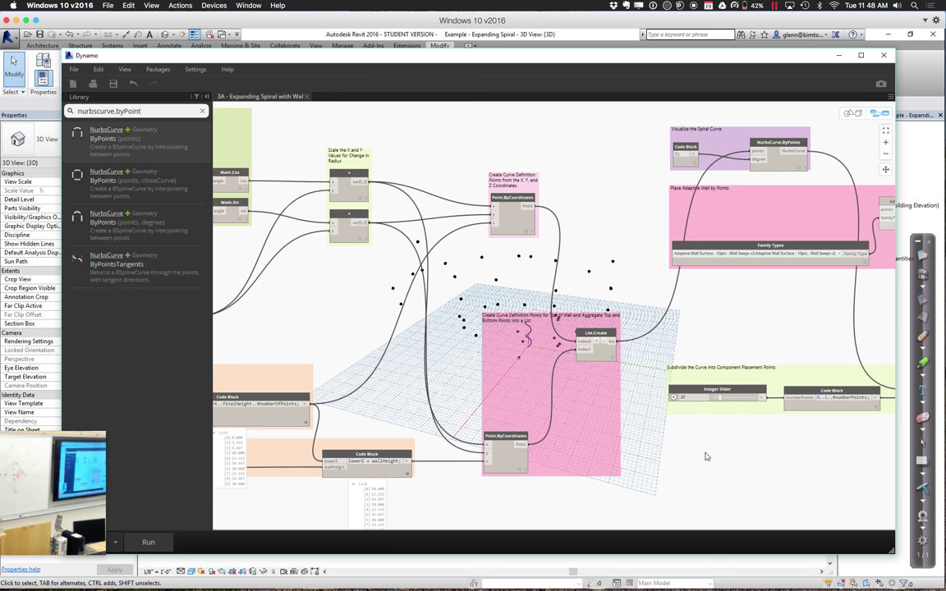
middle_drag(713, 452, 649, 510)
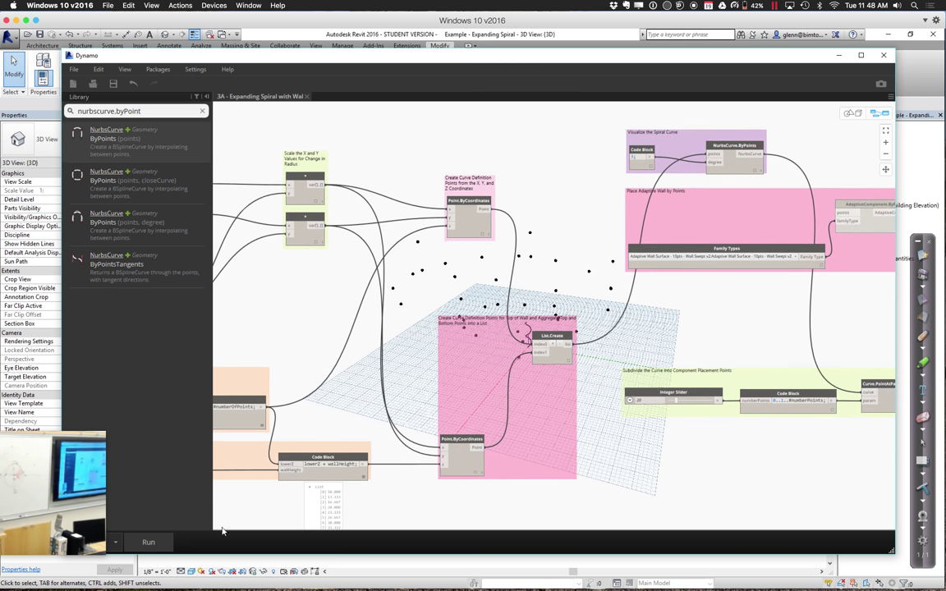
Run the graph and confirm NurbsCurve.ByPoints outputs two spiral curves
click(150, 545)
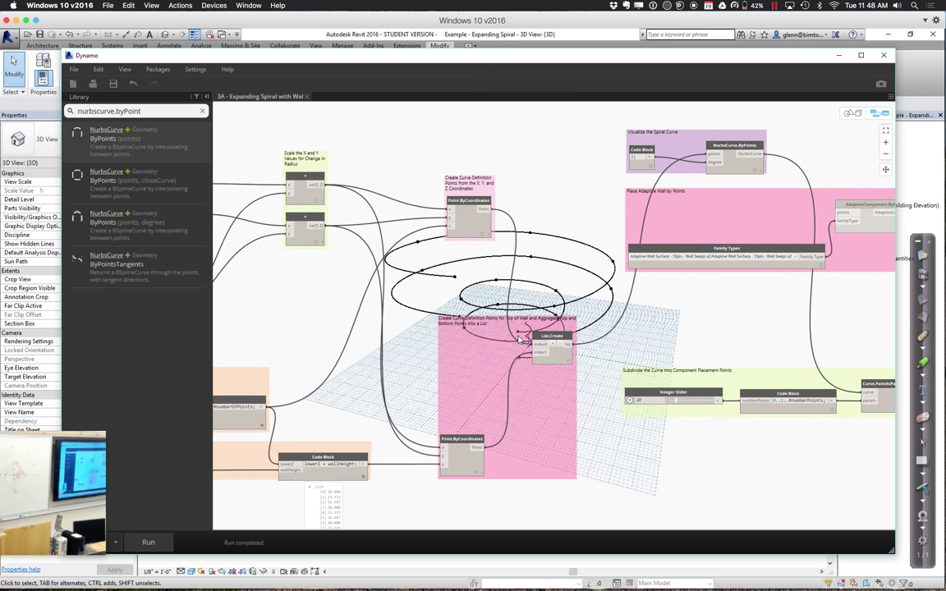
click(758, 175)
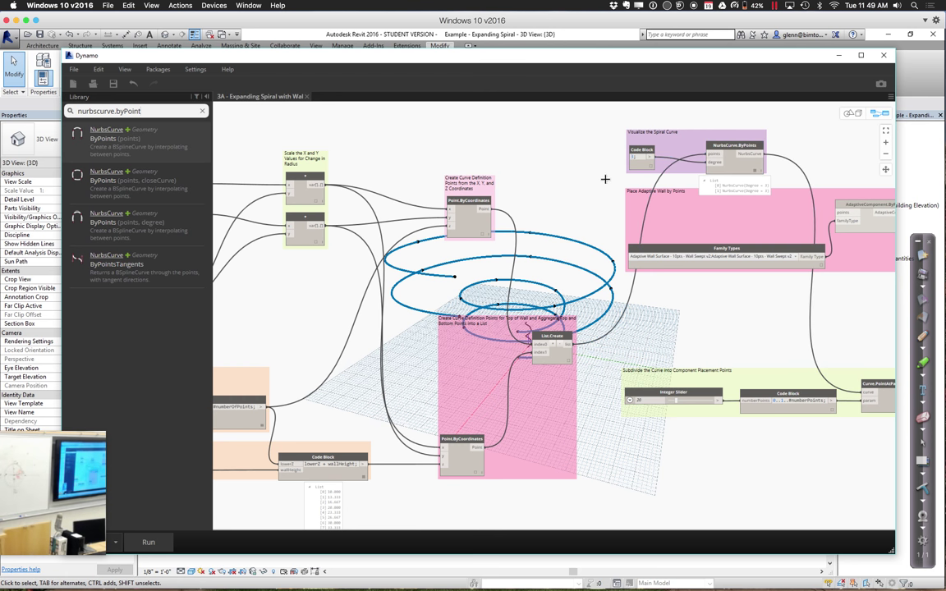
click(544, 125)
Snap Dynamo to the right half with Revit's 3D view on the left
drag(569, 53, 945, 110)
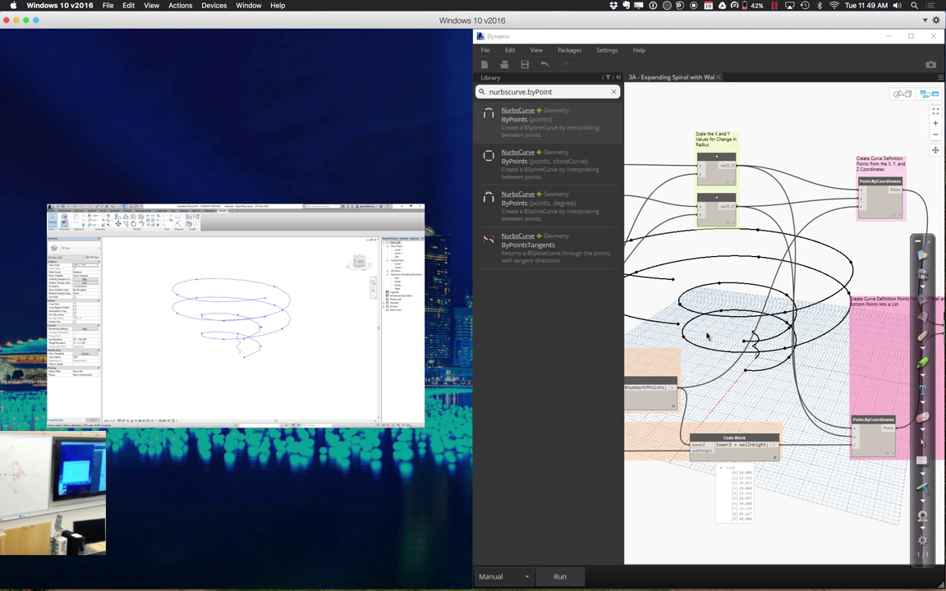
click(706, 337)
scroll(695, 388, left, 5)
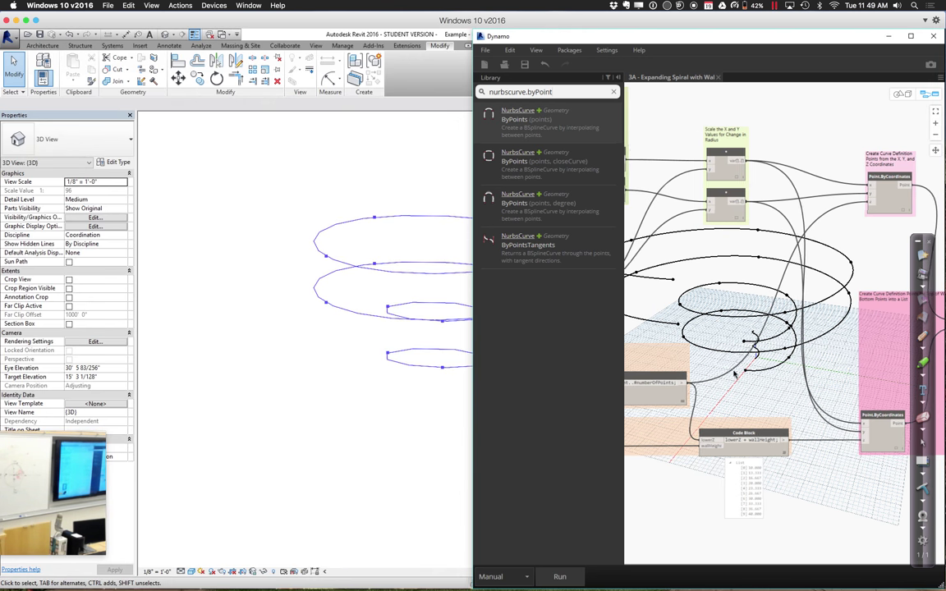
Set Dynamo's run mode to Automatic and lower the Top of Wall slider to 4.4
scroll(770, 487, left, 3)
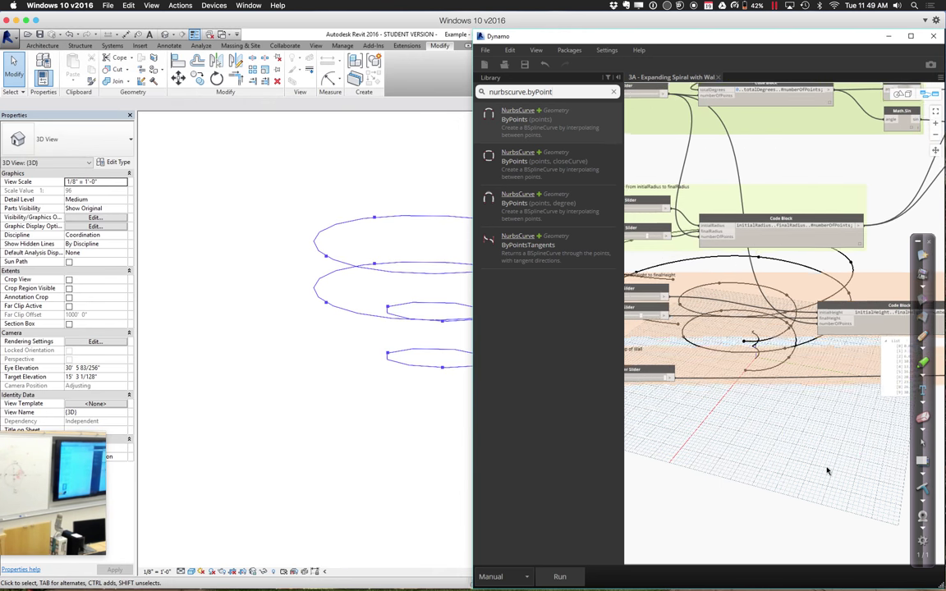
scroll(758, 515, left, 3)
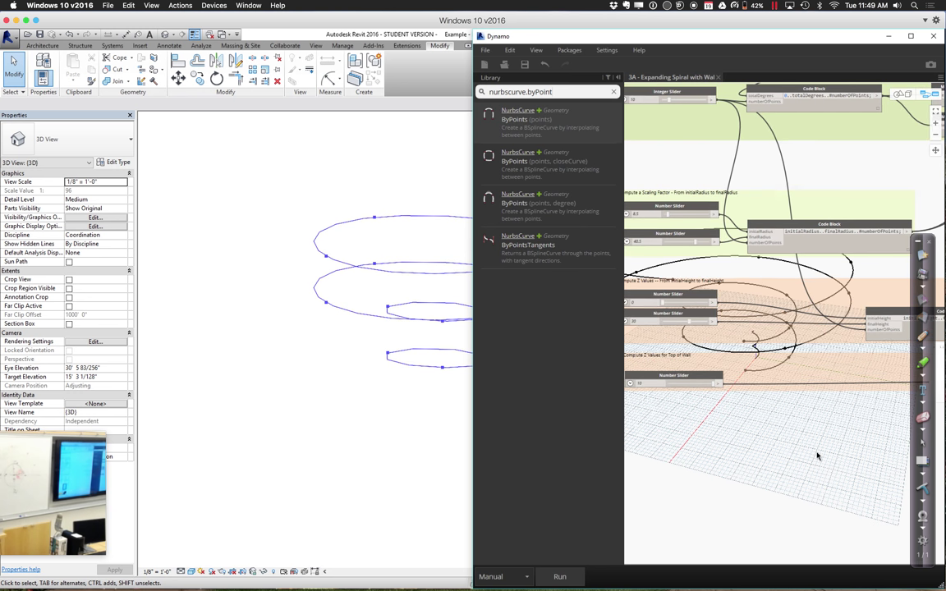
click(529, 577)
click(498, 540)
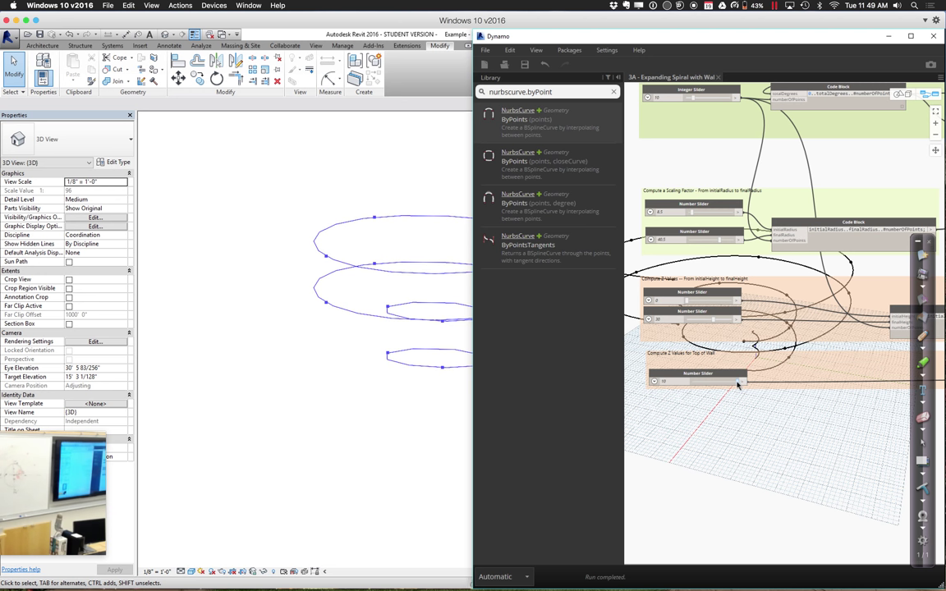
drag(733, 385, 701, 440)
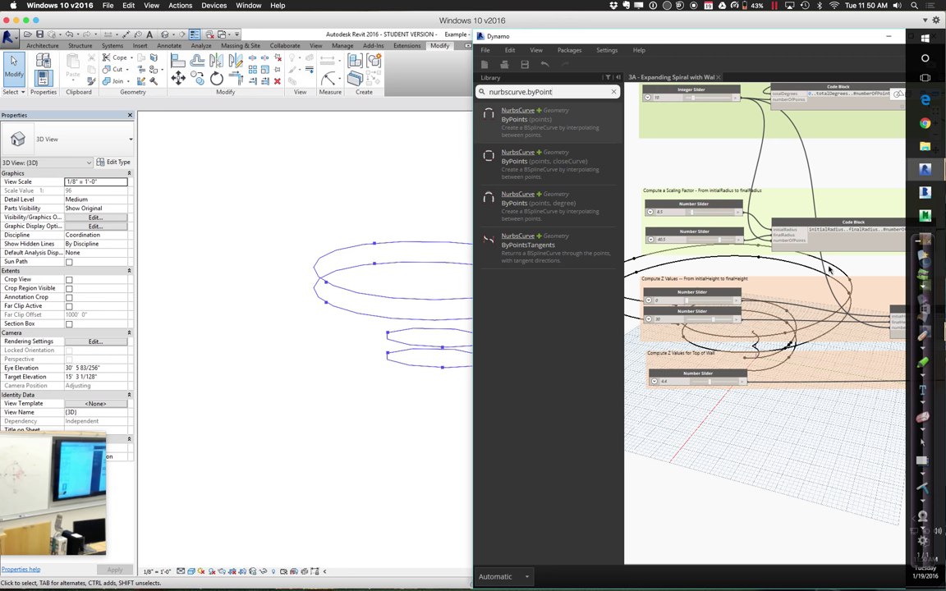
Shift the Dynamo window left and pan the graph to the nodes on the right
drag(736, 47, 496, 78)
middle_drag(718, 215, 337, 331)
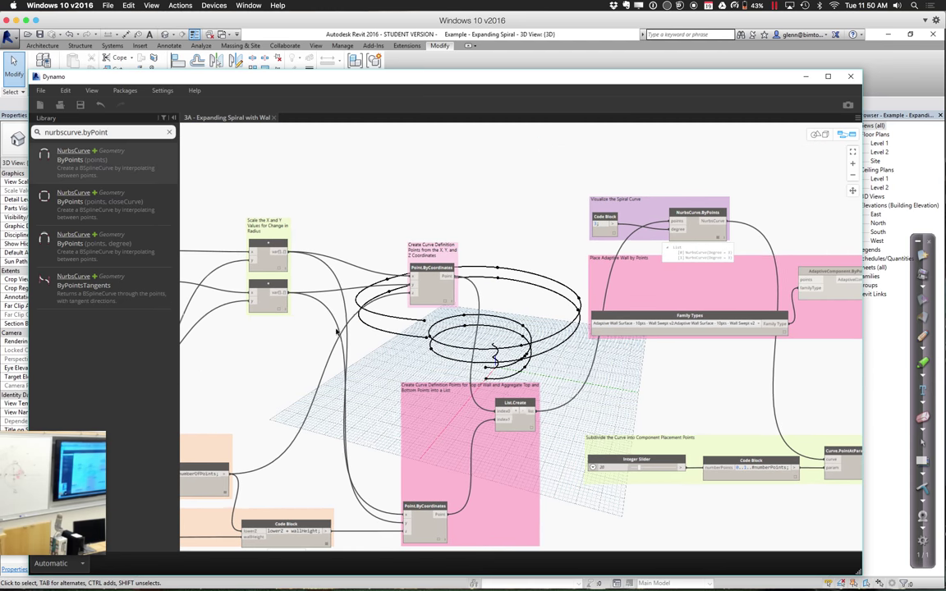
middle_drag(620, 312, 364, 340)
scroll(687, 249, up, 2)
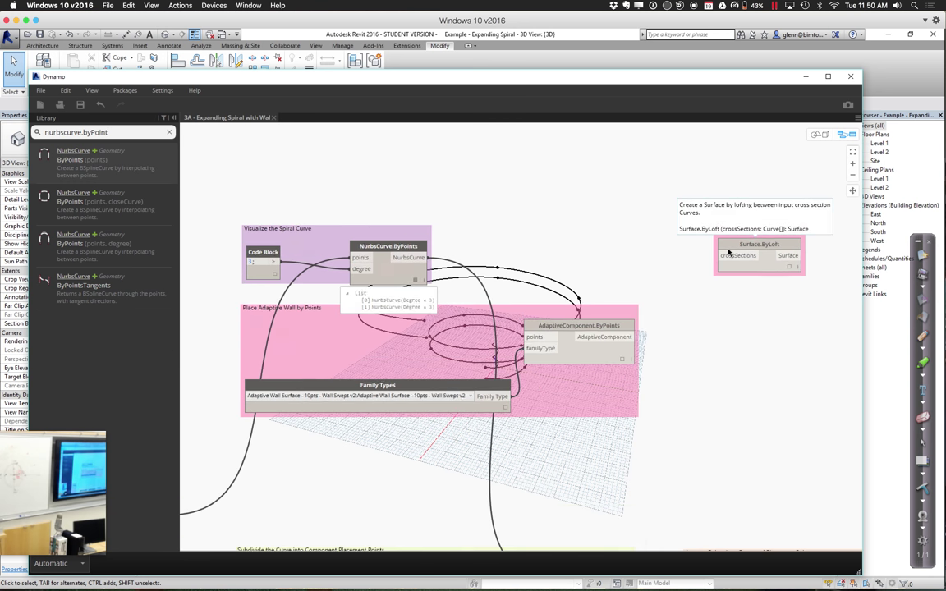
scroll(728, 252, up, 1)
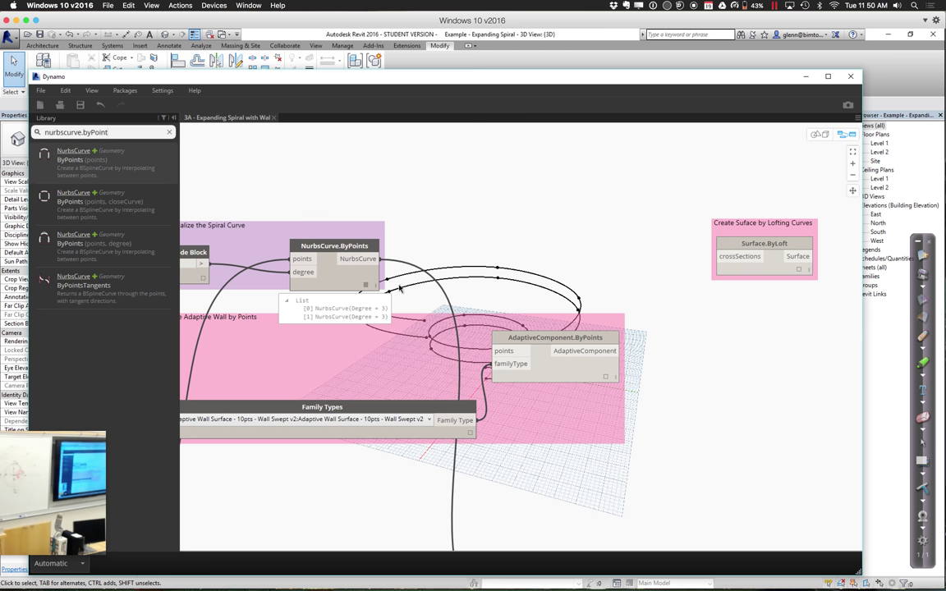
Wire NurbsCurve.ByPoints into Surface.ByLoft crossSections and check the lofted spiral ribbon in Revit
drag(379, 259, 723, 259)
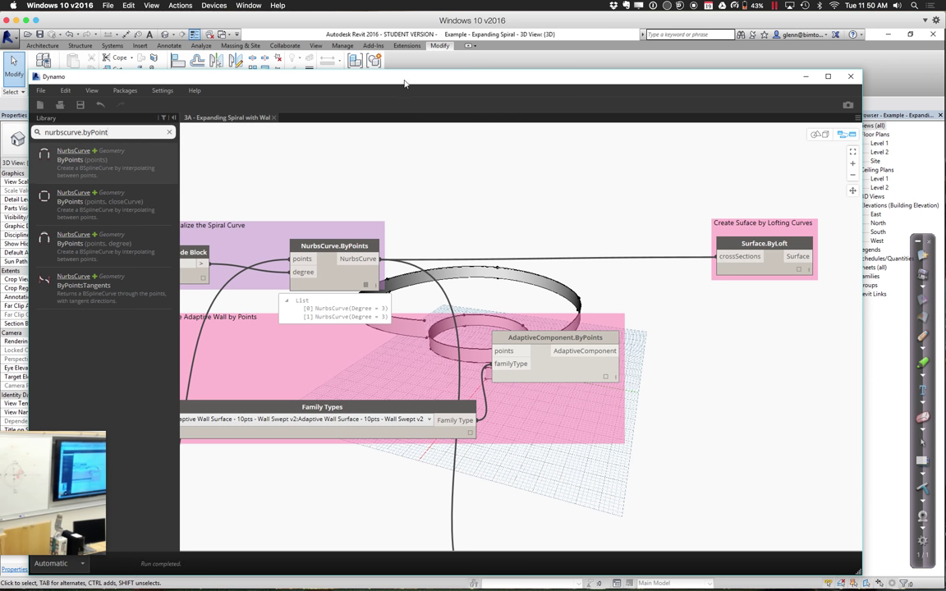
drag(378, 85, 475, 111)
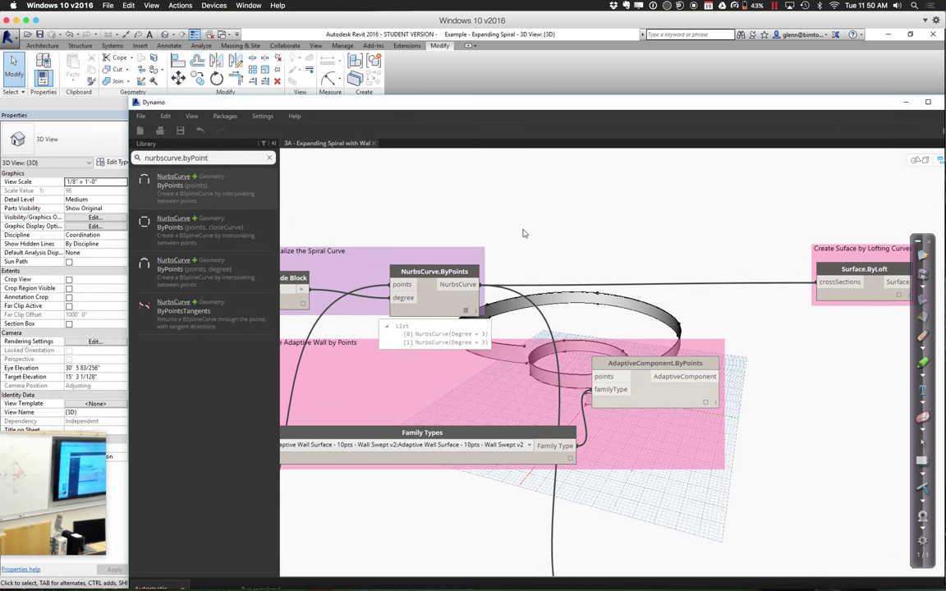
middle_drag(487, 222, 480, 403)
drag(498, 99, 872, 111)
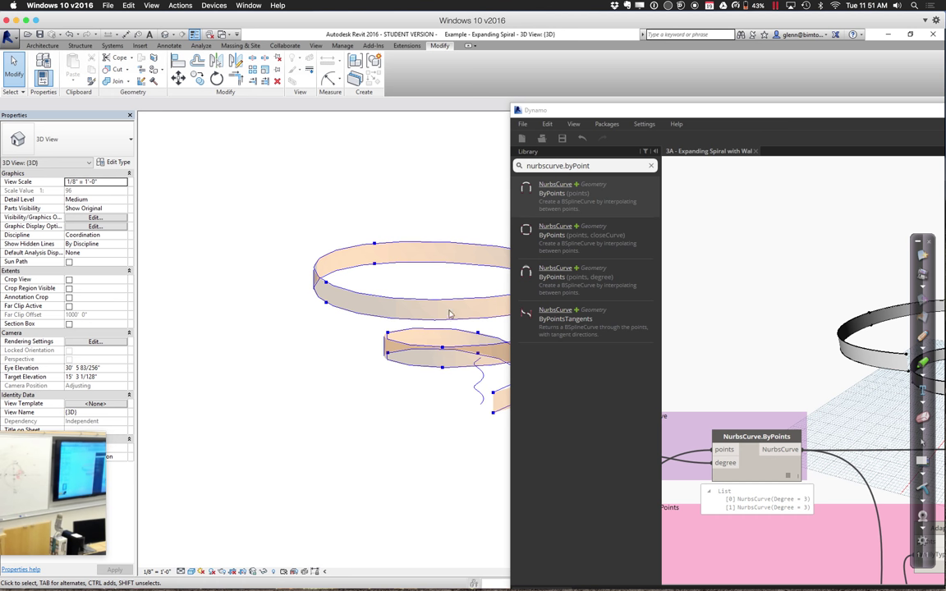
drag(664, 115, 244, 69)
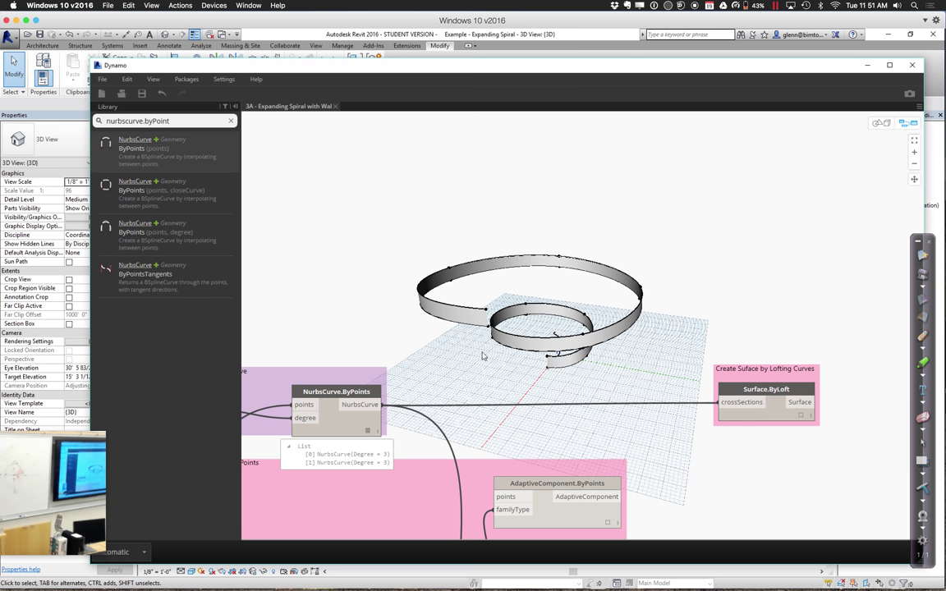
Raise the Top of Wall slider to 8.2 and set finalHeight to 28.5
middle_drag(427, 373, 864, 210)
middle_drag(415, 401, 883, 278)
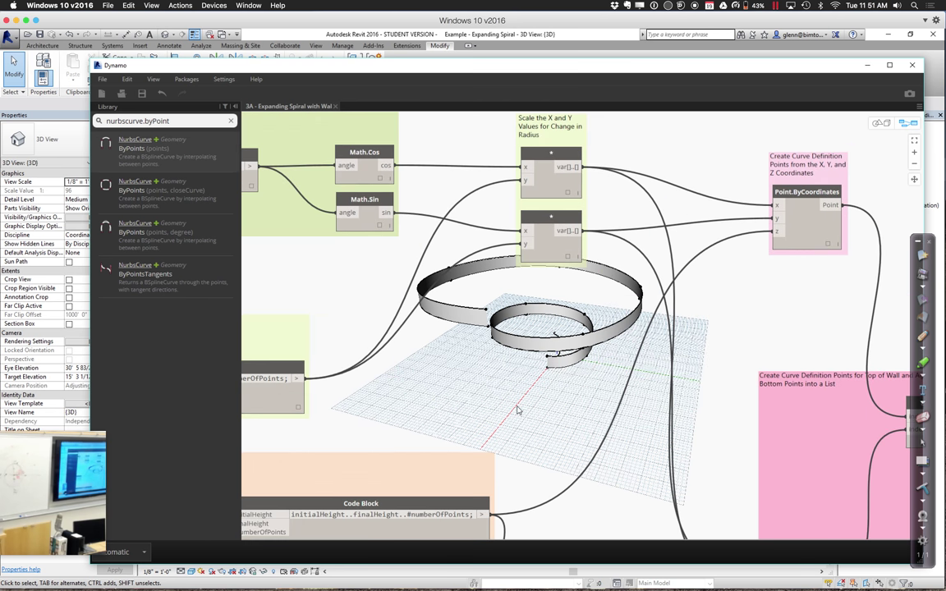
middle_drag(644, 397, 773, 378)
middle_drag(444, 419, 780, 352)
middle_drag(408, 366, 708, 314)
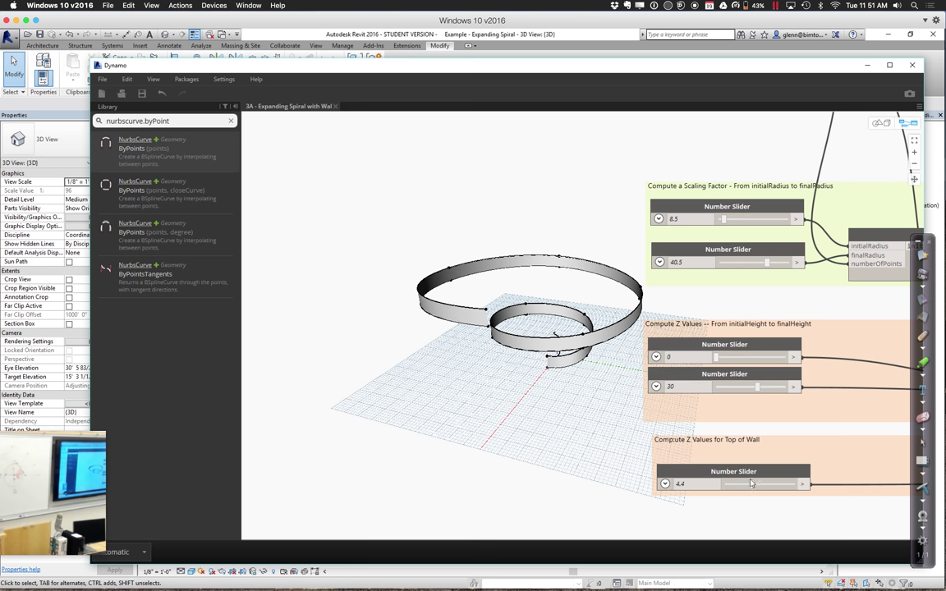
drag(752, 485, 781, 490)
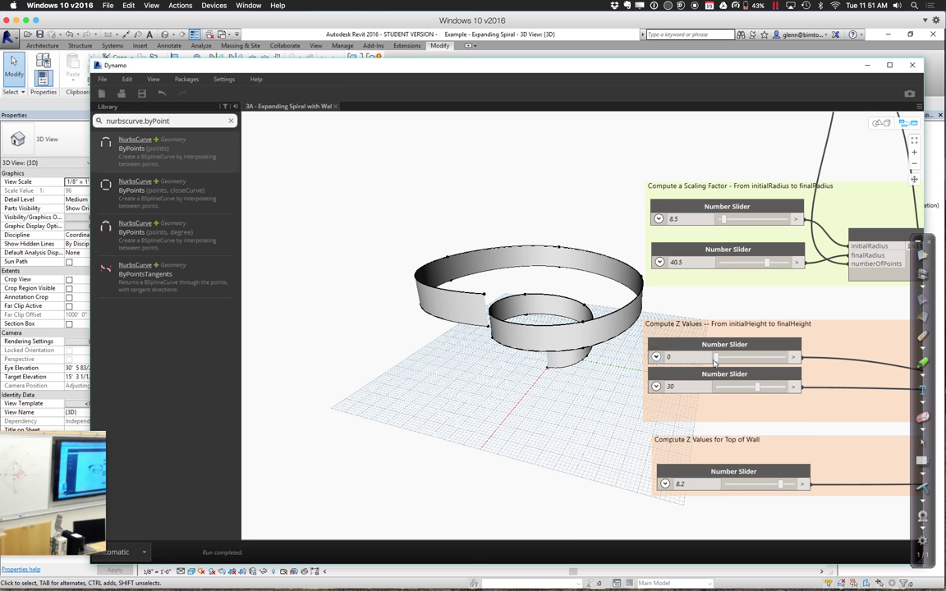
mouse_move(756, 390)
mouse_down()
mouse_move(777, 391)
mouse_move(748, 391)
mouse_move(757, 393)
mouse_up()
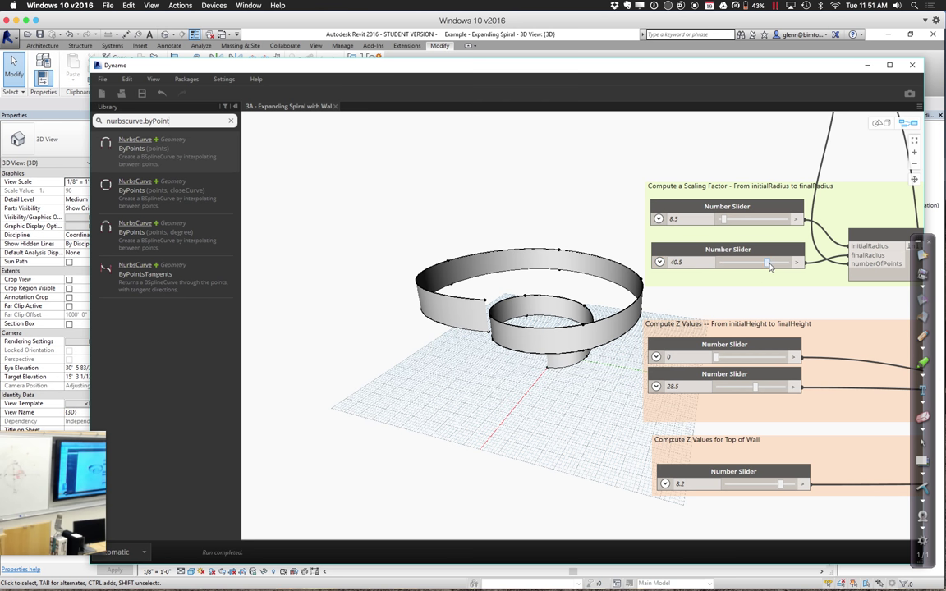
Experiment with the finalRadius and initialRadius sliders to reshape the spiral
drag(770, 264, 724, 268)
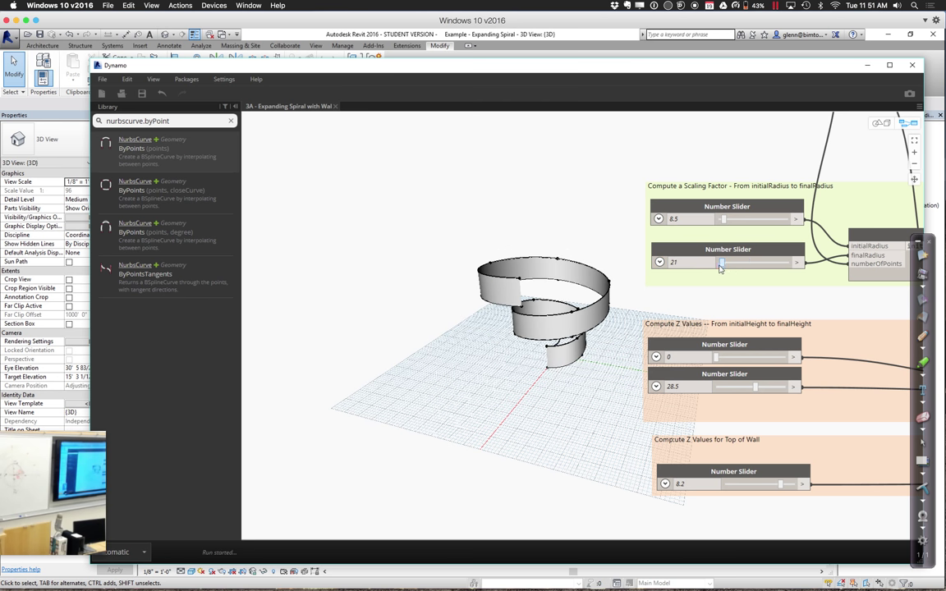
drag(723, 220, 781, 221)
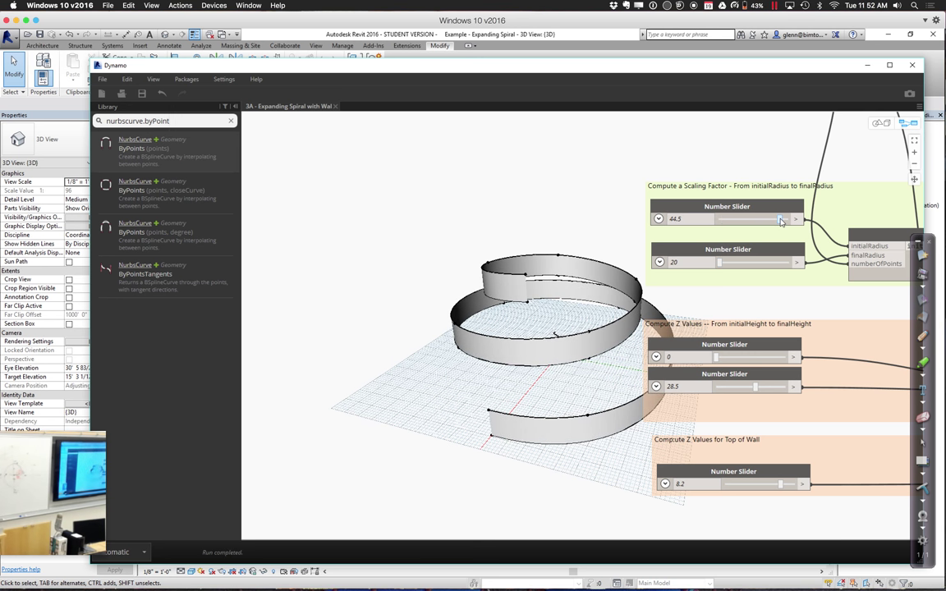
drag(781, 221, 761, 264)
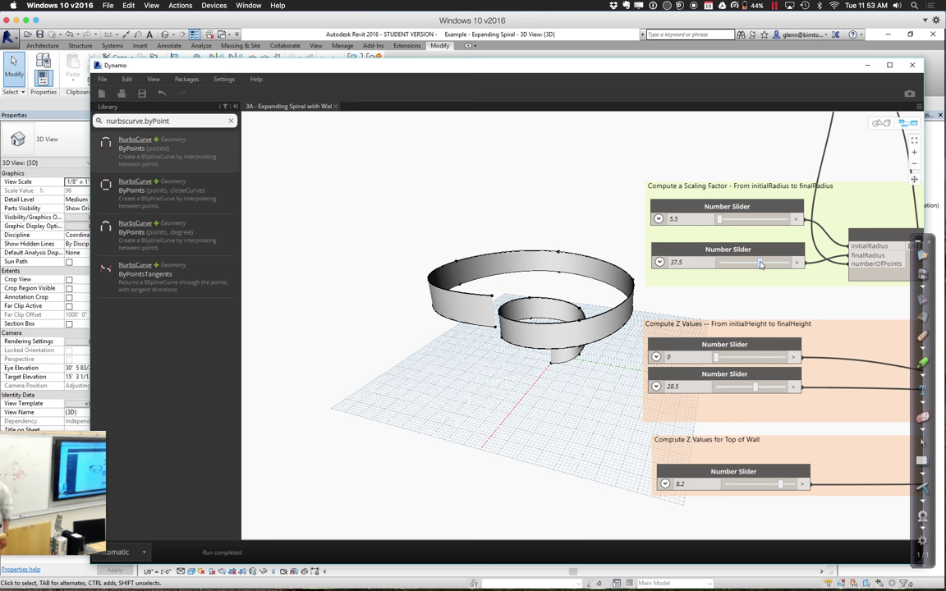
Set initialRadius to 5.5 and finalRadius to 37.5 so the wall spirals outward
mouse_move(629, 562)
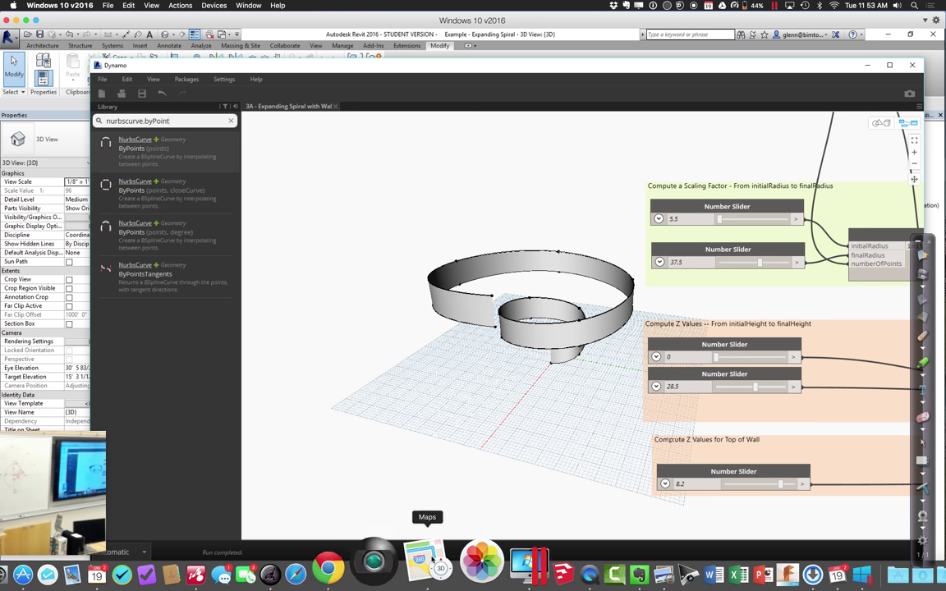
Switch to the Mindomo mind map and collapse the Computed Geometry examples branch
click(255, 570)
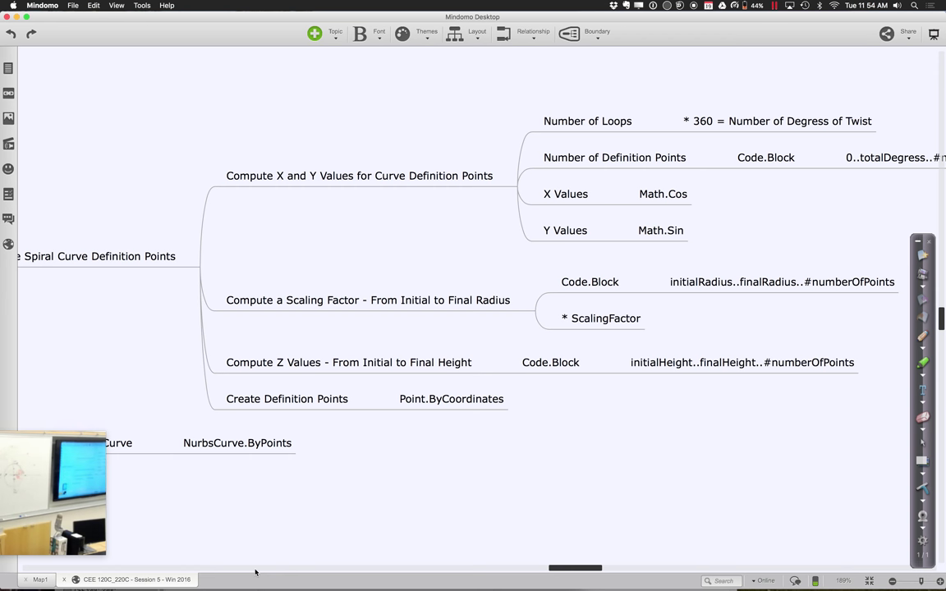
scroll(154, 380, left, 5)
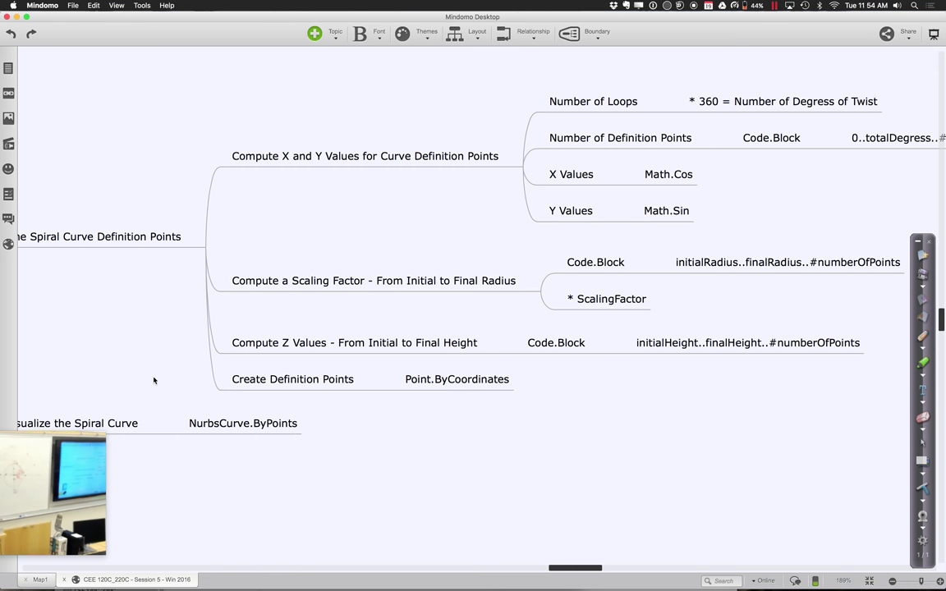
scroll(154, 381, left, 5)
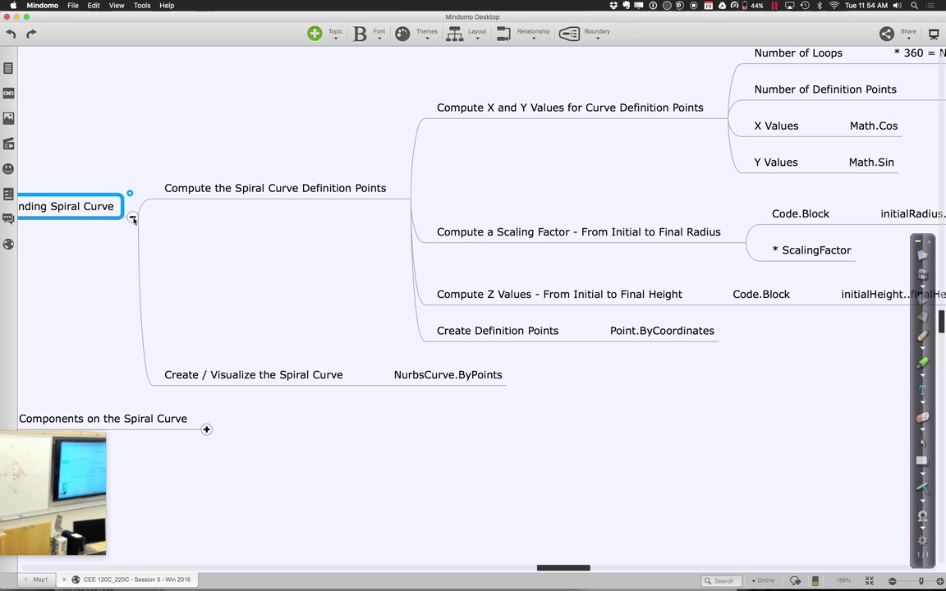
scroll(134, 220, left, 5)
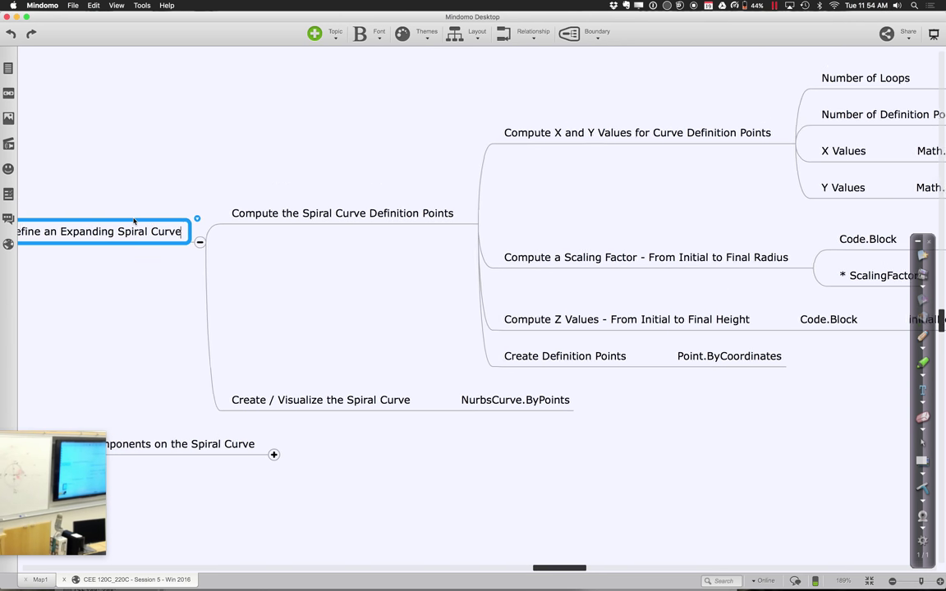
scroll(134, 220, left, 20)
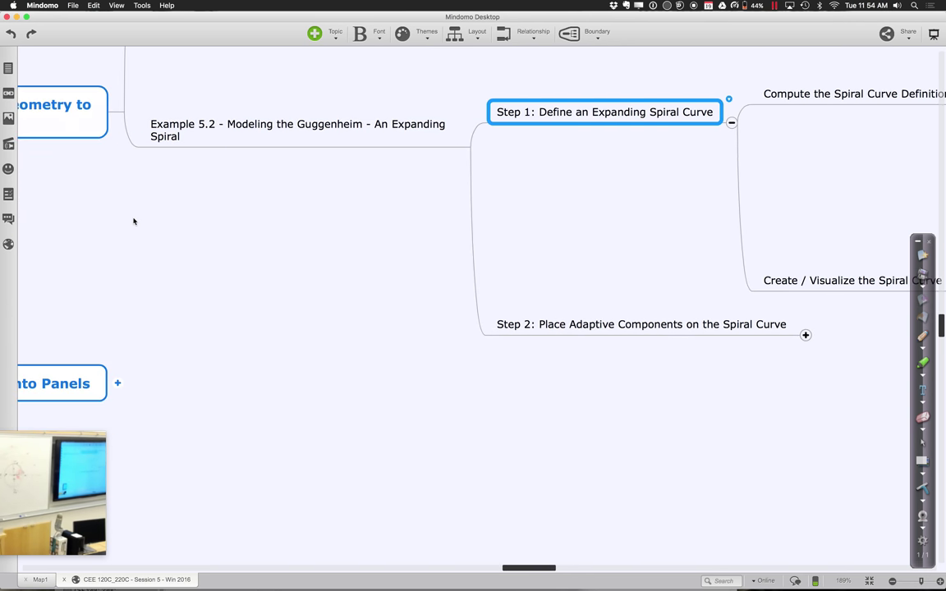
click(340, 112)
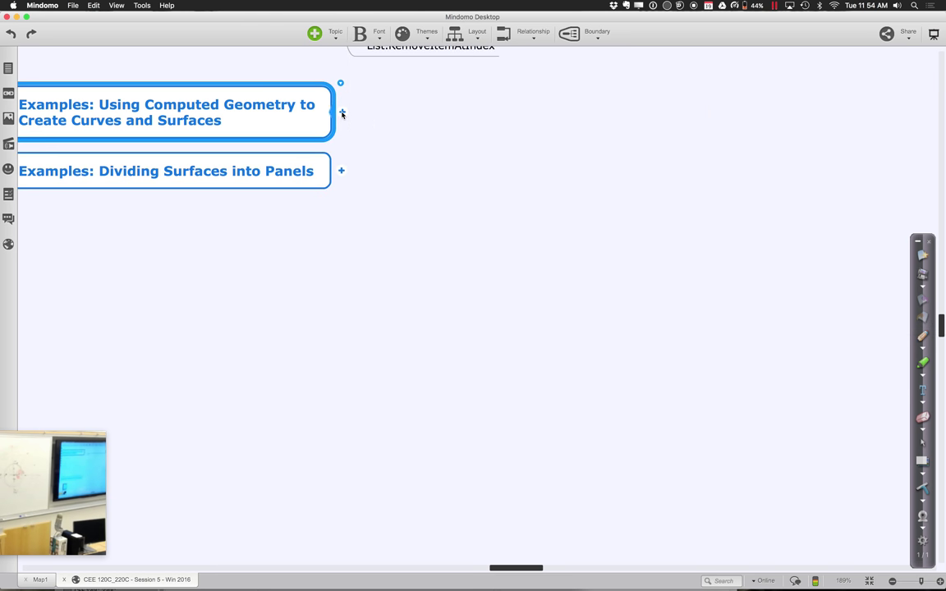
key(F2)
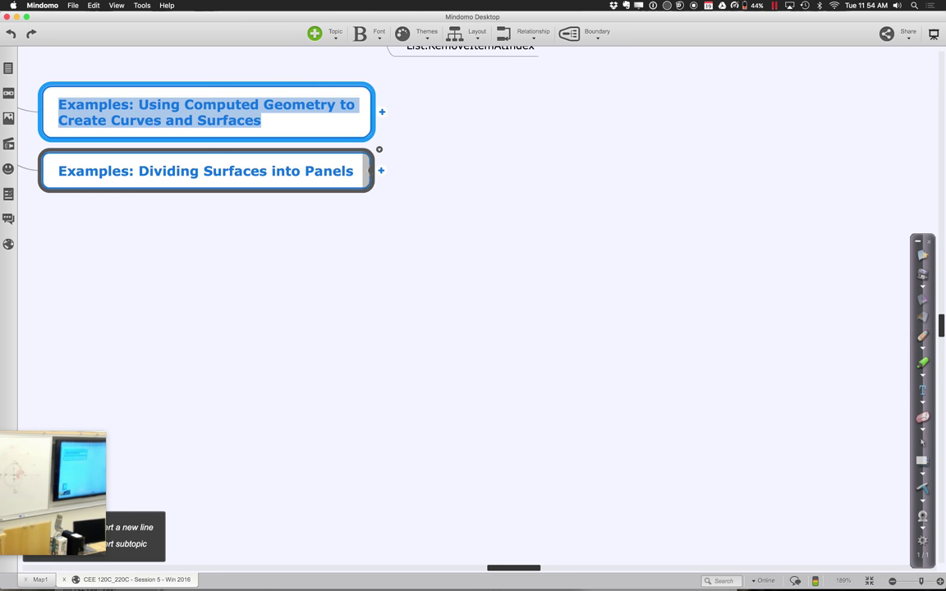
Expand Dividing Surfaces into Panels and Example 5.3 - Dividing a Surface to show its steps
click(381, 171)
key(F2)
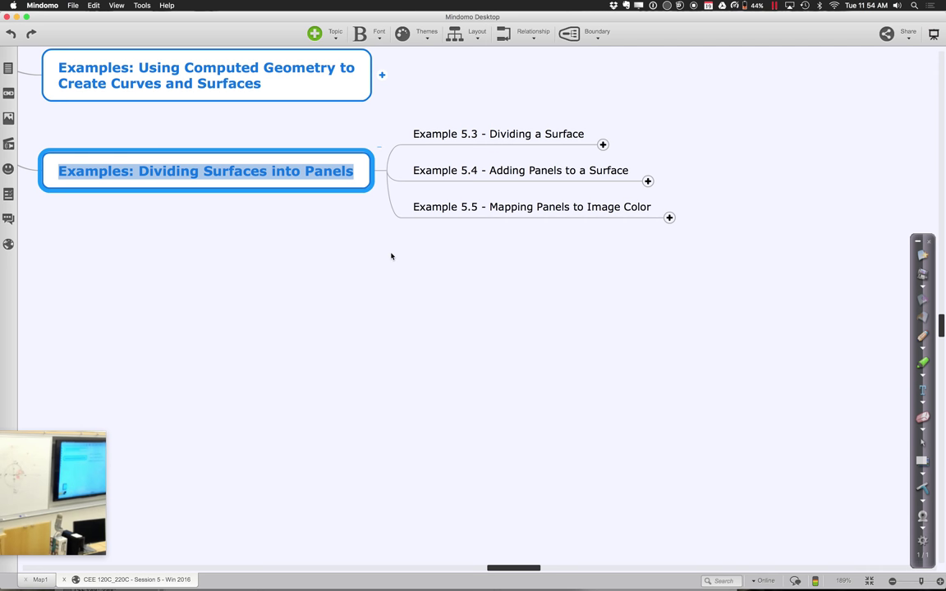
scroll(391, 256, up, 3)
click(567, 215)
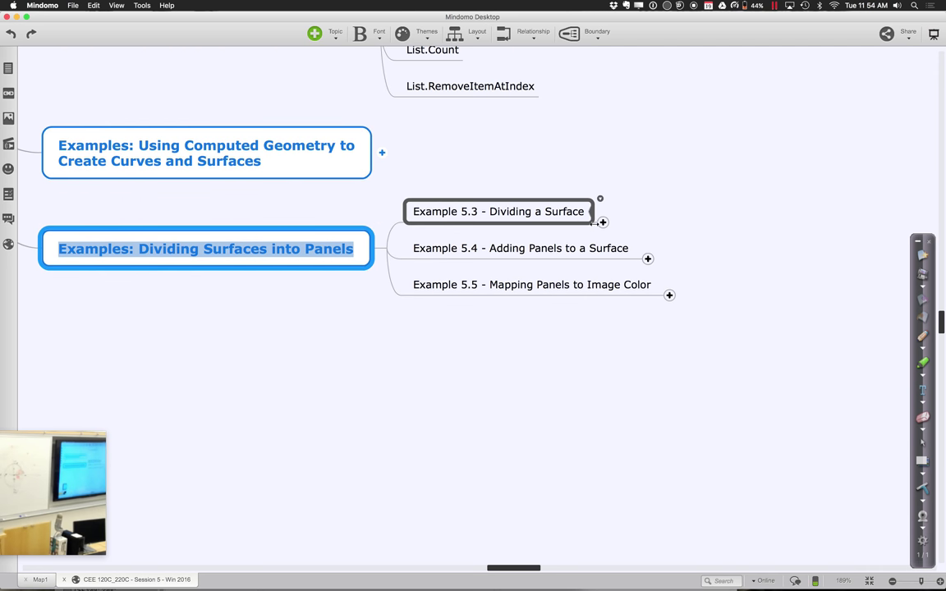
click(603, 223)
key(F2)
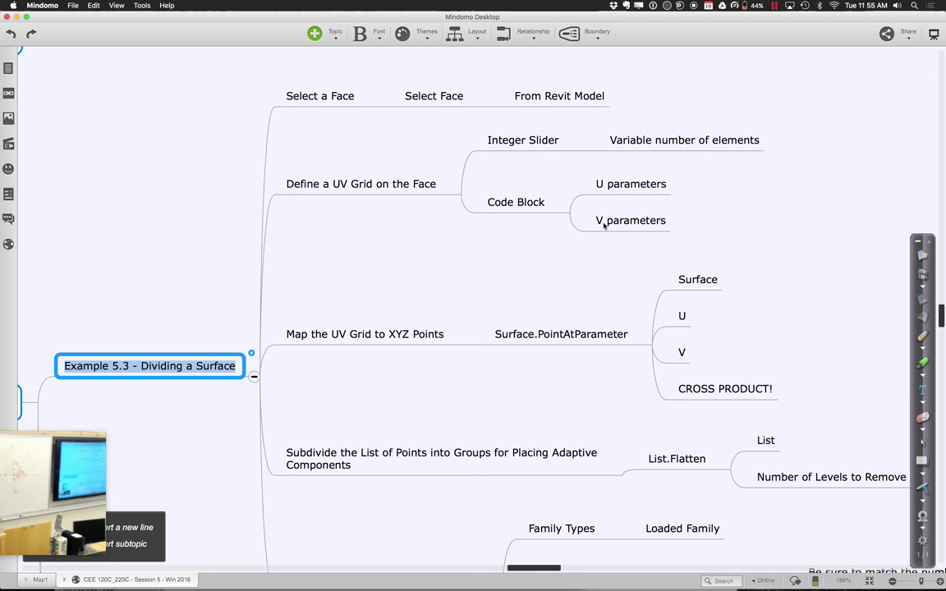
scroll(603, 224, down, 2)
scroll(604, 226, down, 2)
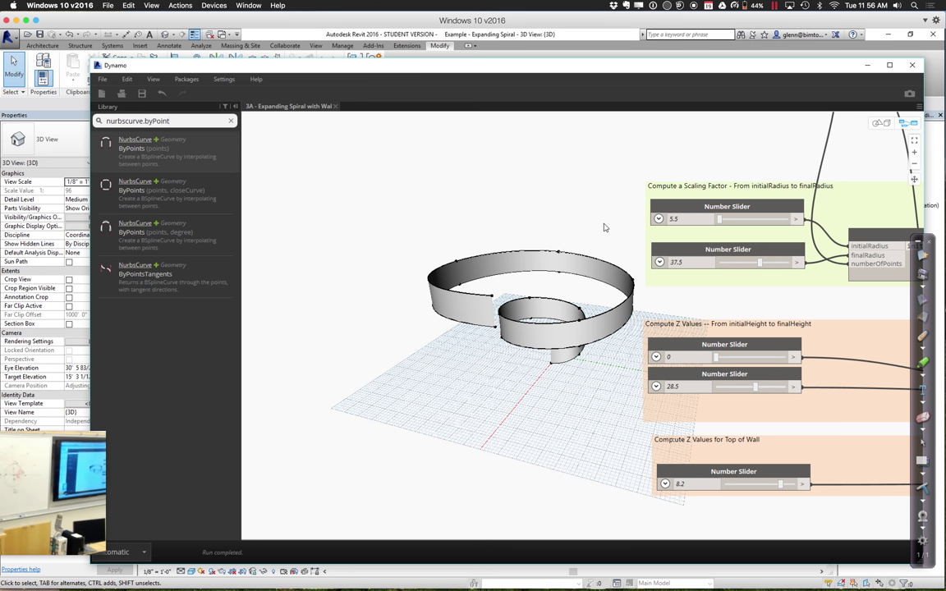
Close Dynamo with Alt+F4 and answer the save-changes confirmation
key(alt+F4)
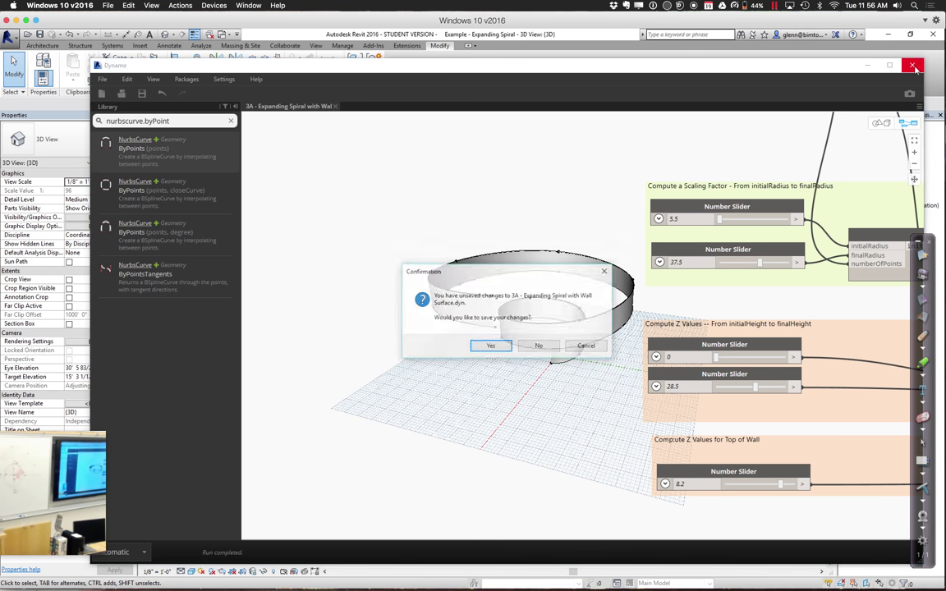
click(538, 346)
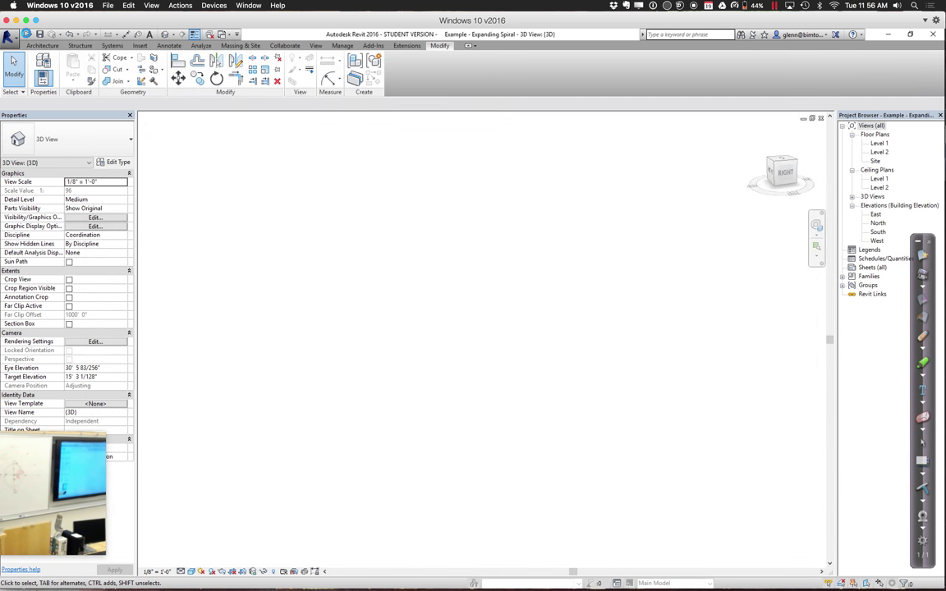
Open 'Example - Dividing a Surface' from the Session 5 - Dynamo Examples folder
click(27, 35)
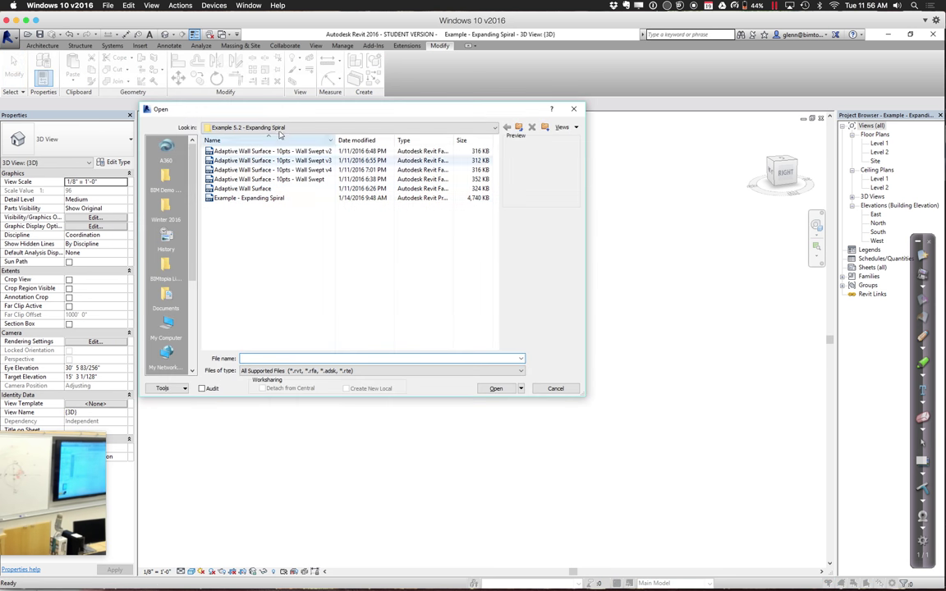
click(233, 127)
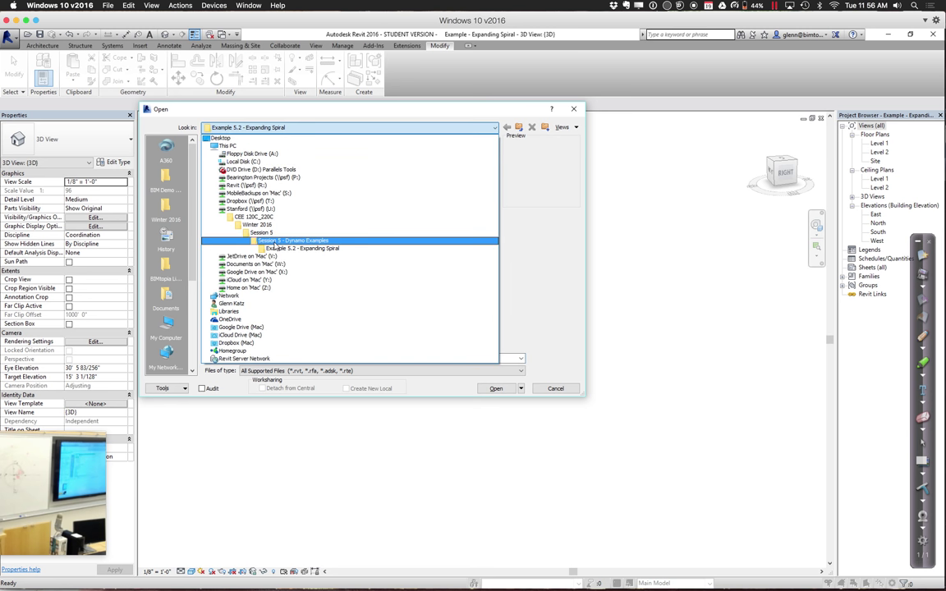
click(277, 241)
double_click(246, 184)
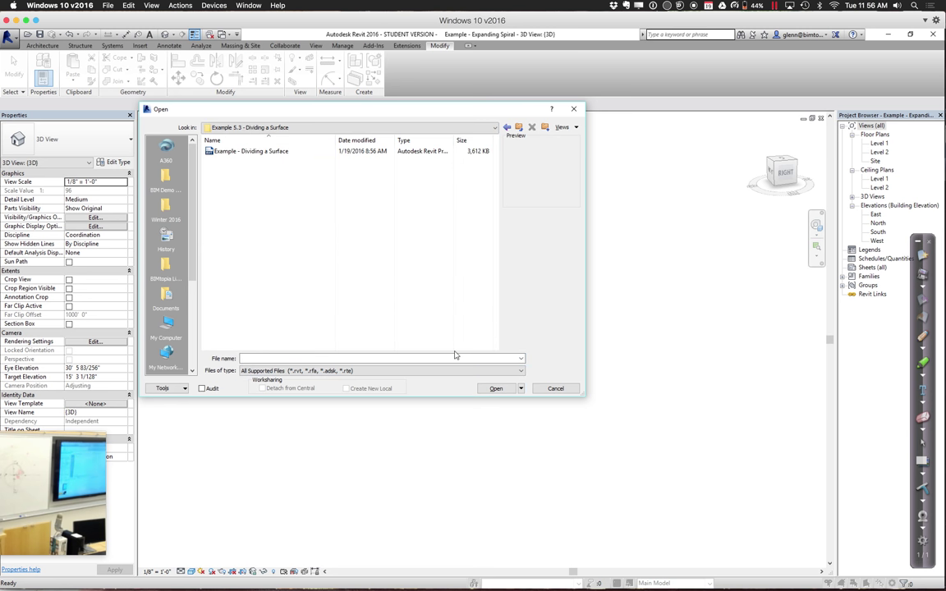
double_click(251, 151)
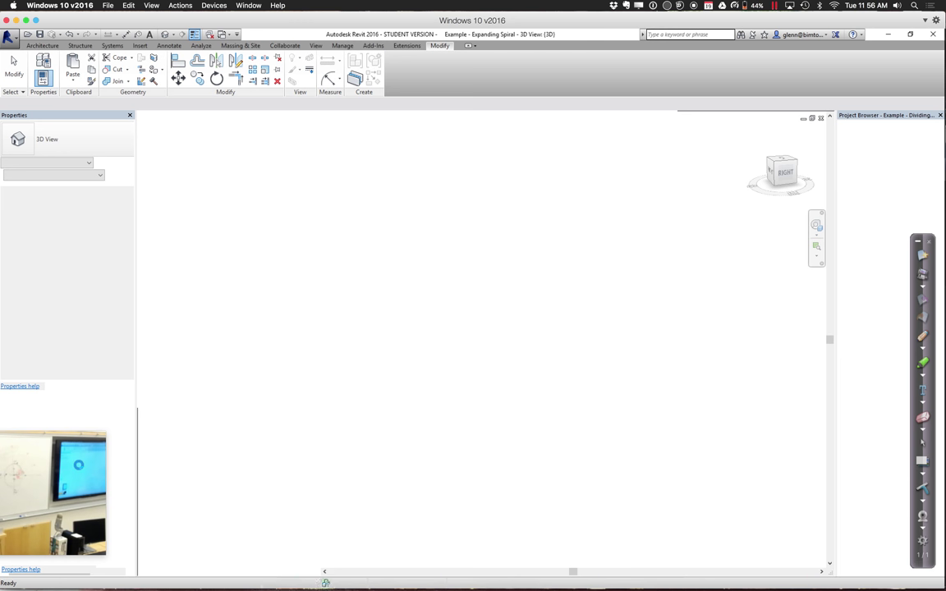
Open Visibility/Graphic Overrides for the Vasari 3D view from the View tab
click(74, 468)
drag(73, 468, 158, 470)
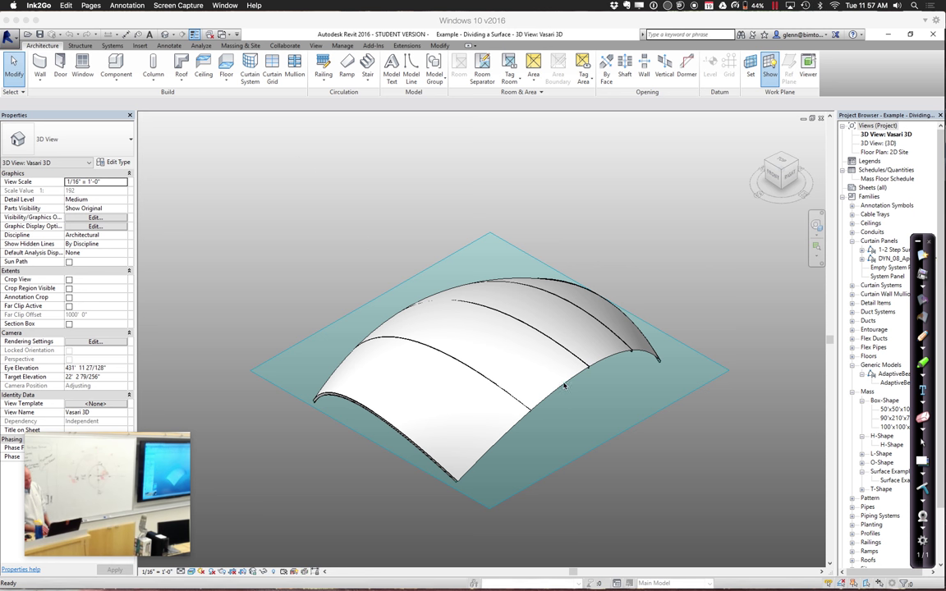
click(239, 271)
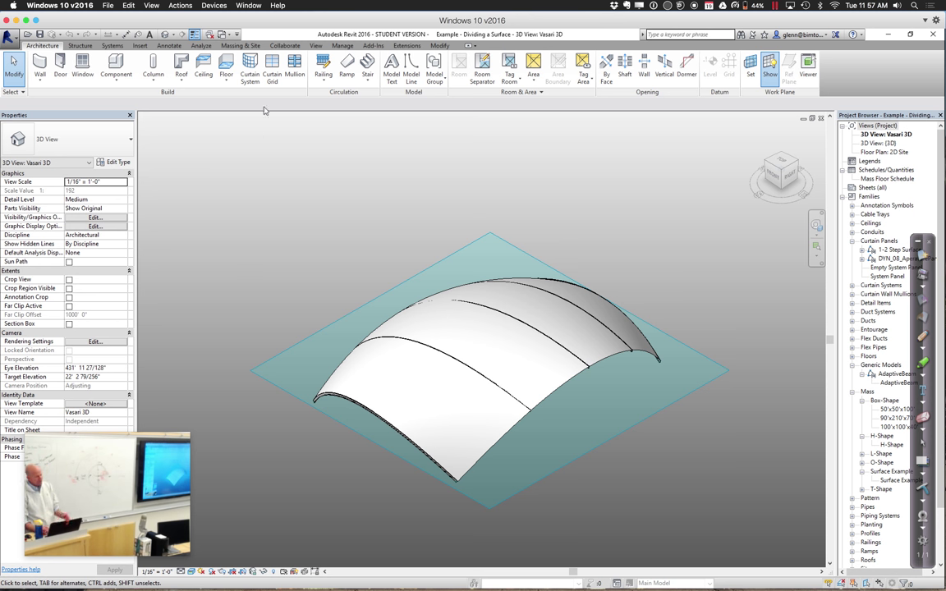
click(317, 46)
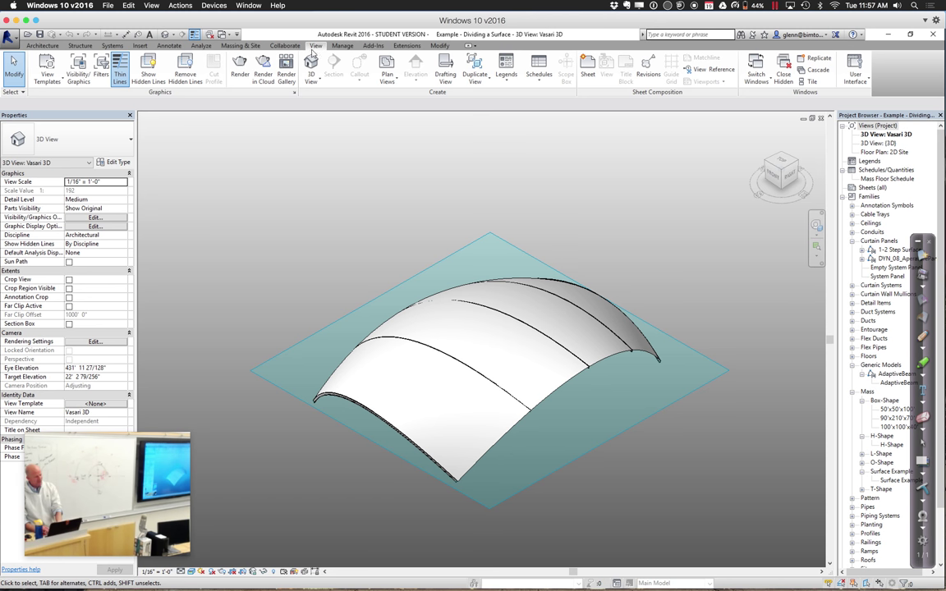
click(77, 75)
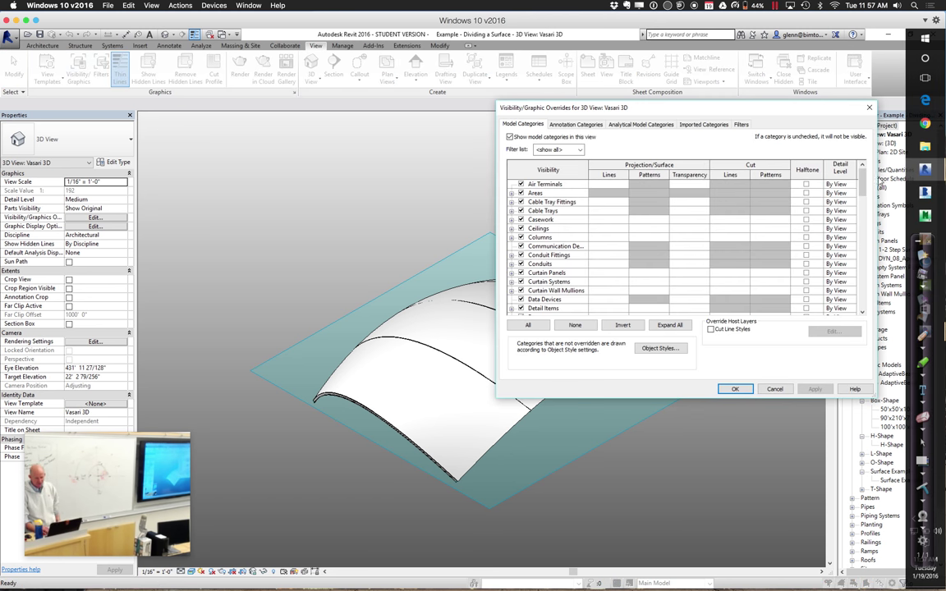
Set the Mass category's surface transparency override to 55 and apply the overrides
drag(861, 192, 862, 253)
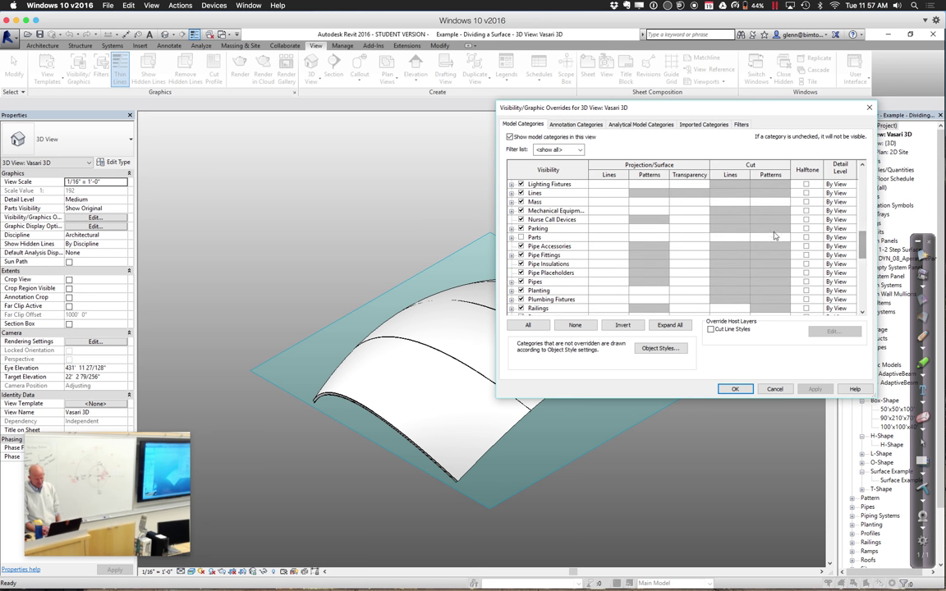
click(690, 202)
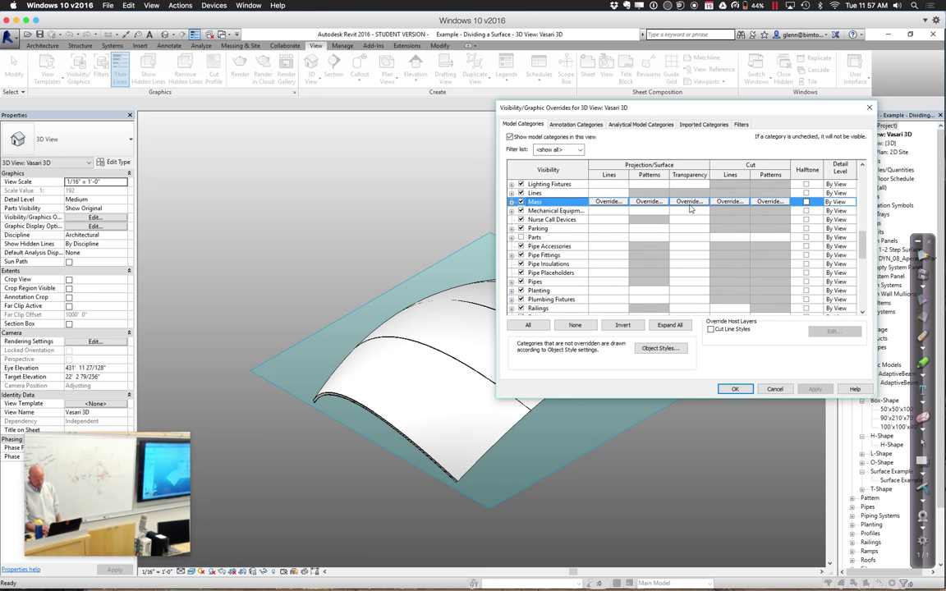
click(689, 201)
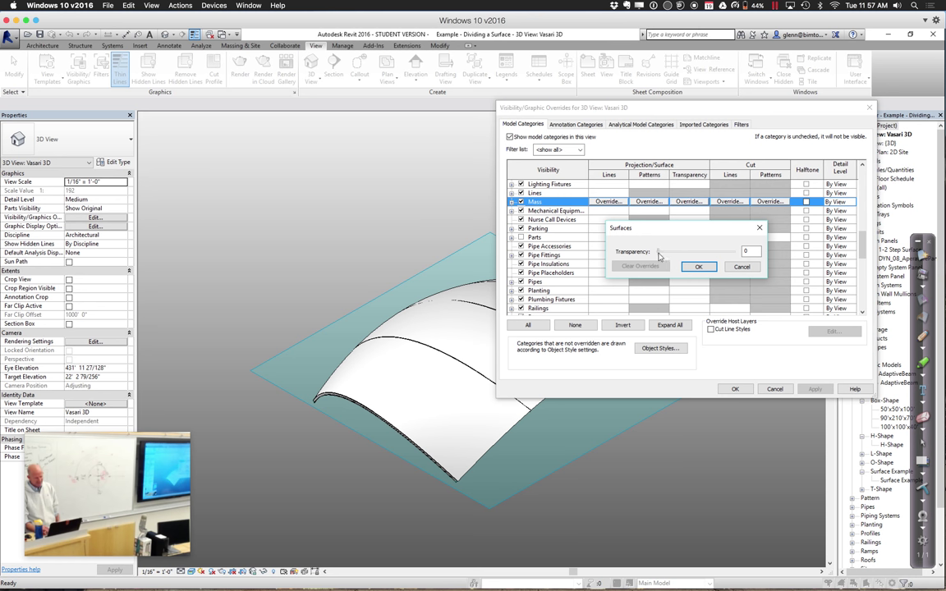
drag(674, 256, 686, 258)
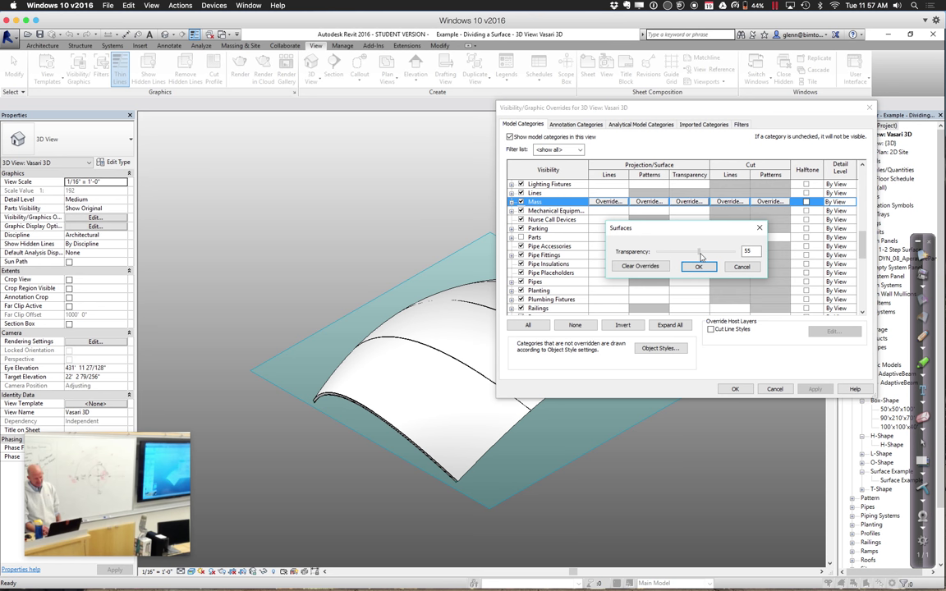
click(699, 268)
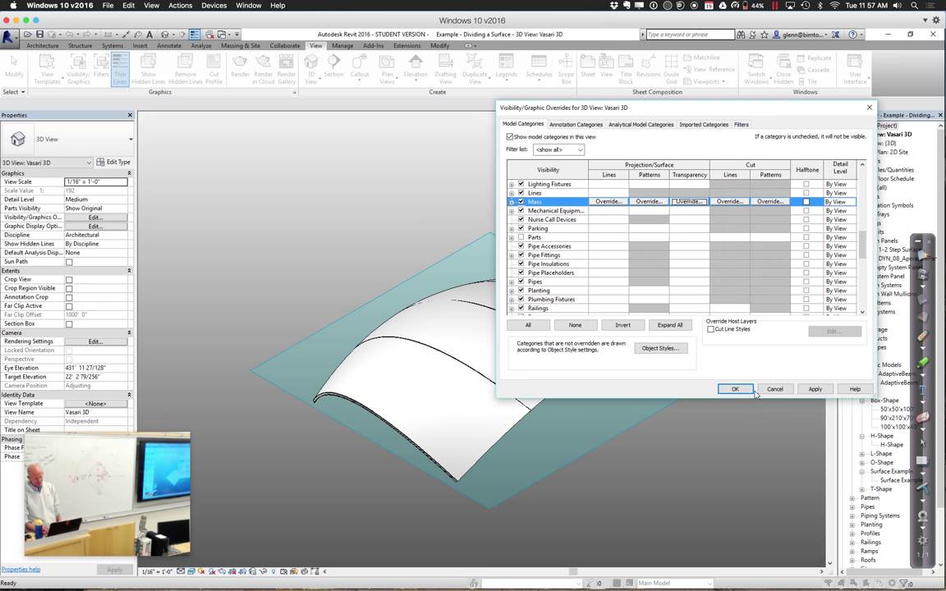
click(735, 390)
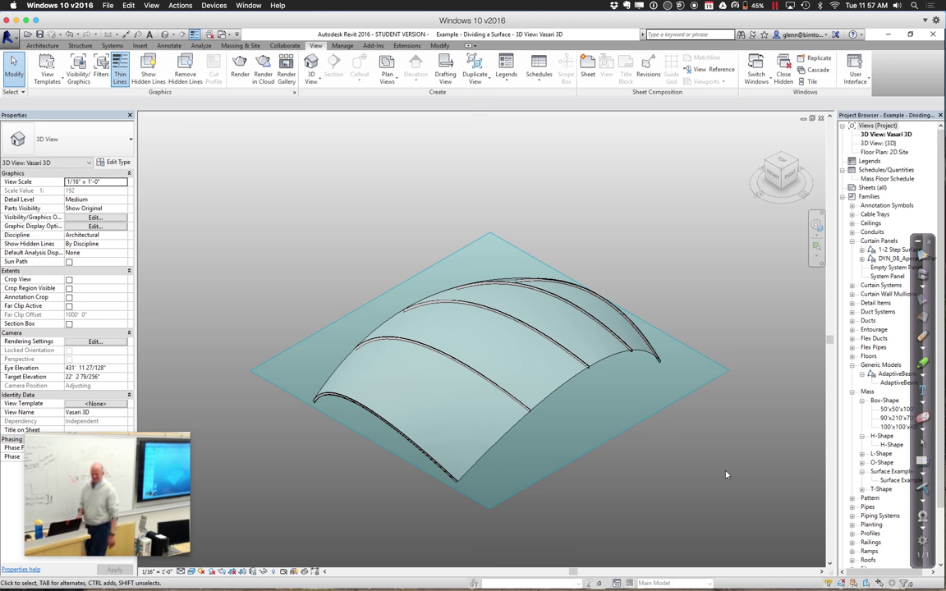
click(485, 383)
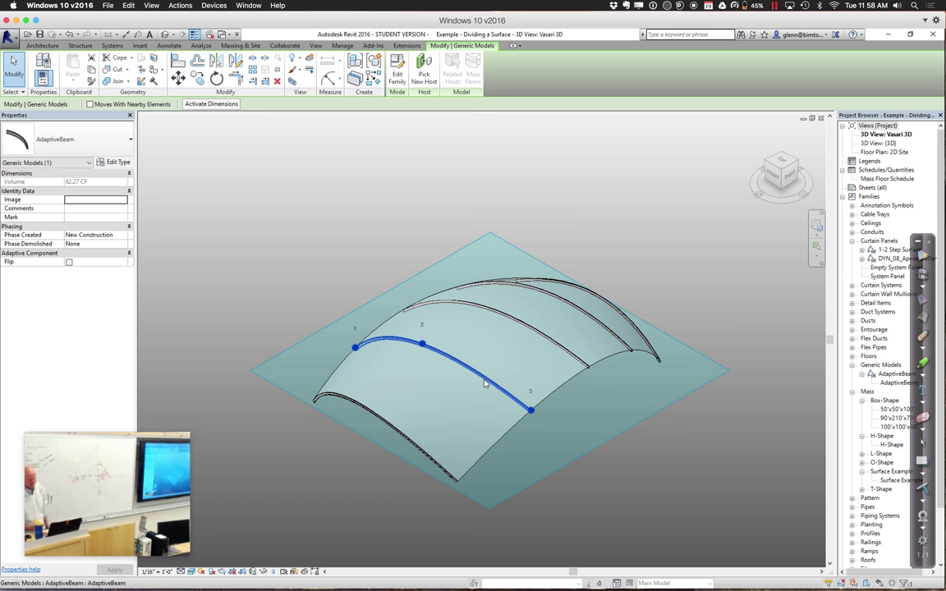
click(261, 187)
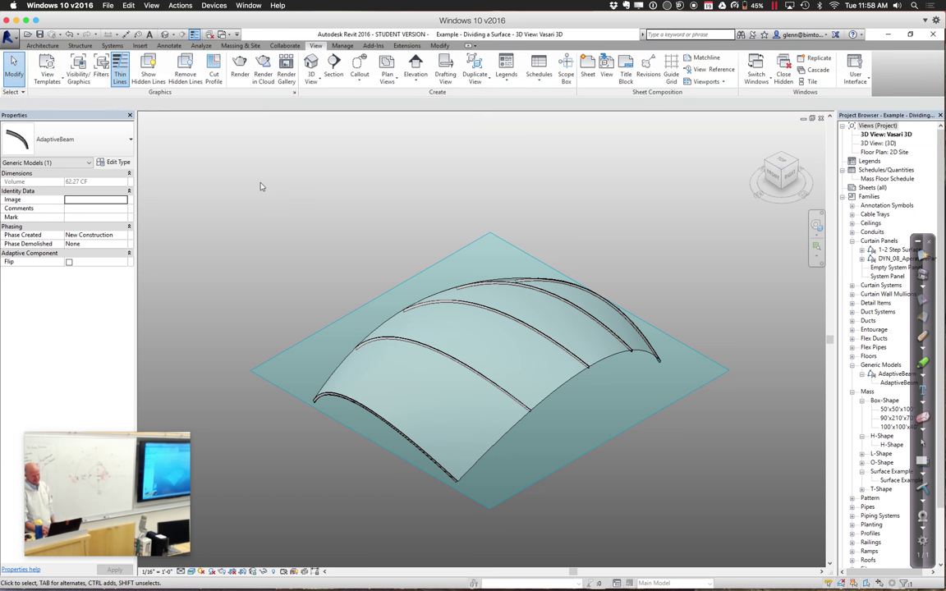
click(387, 326)
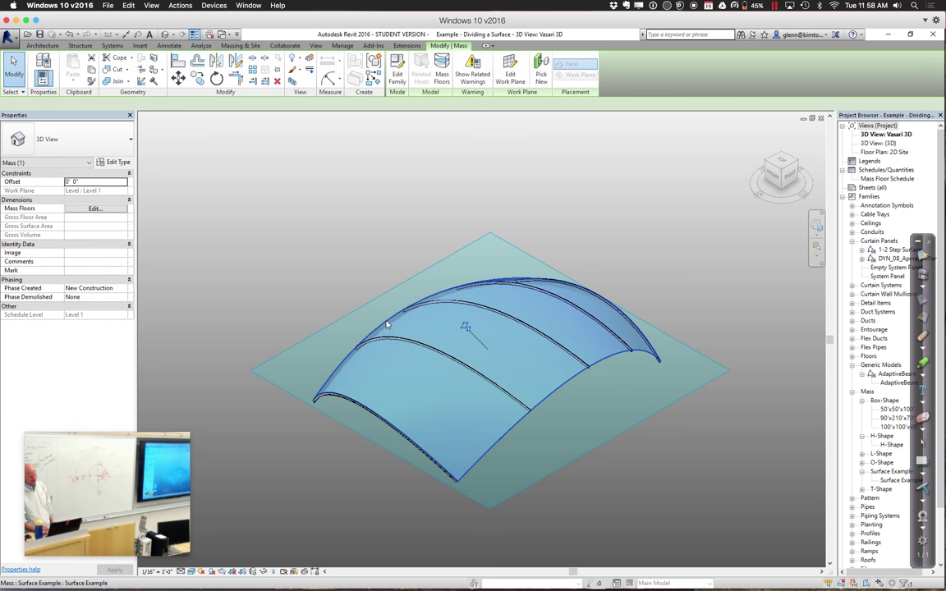
click(321, 230)
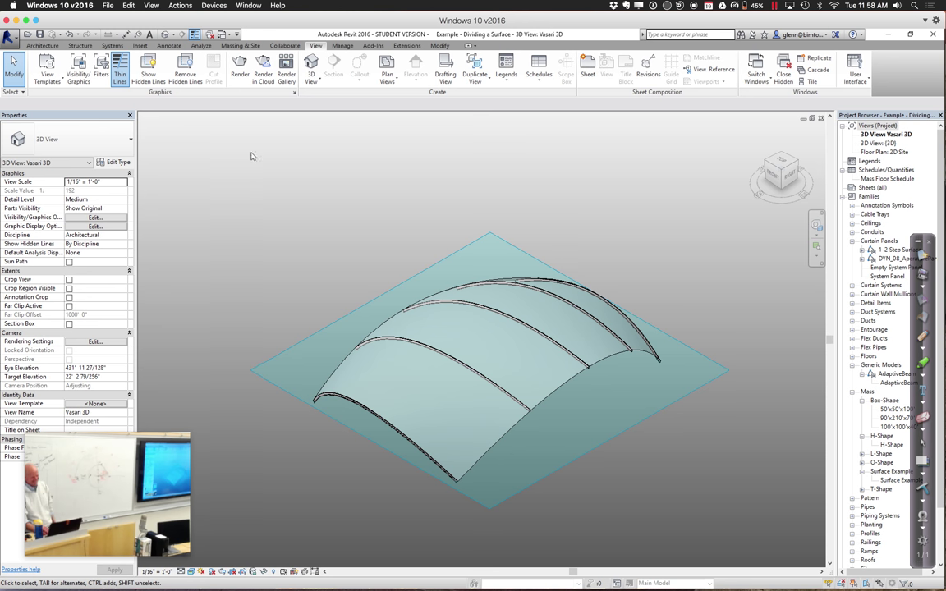
Launch Dynamo 0.9 and open the '1A - Dividing a Surface-Start' graph from Example 5.3
click(371, 46)
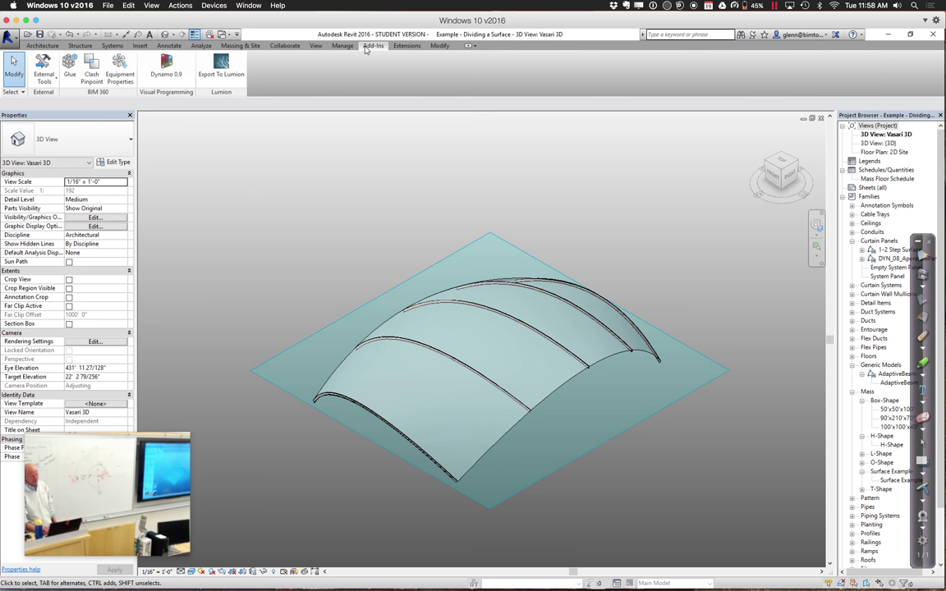
click(168, 67)
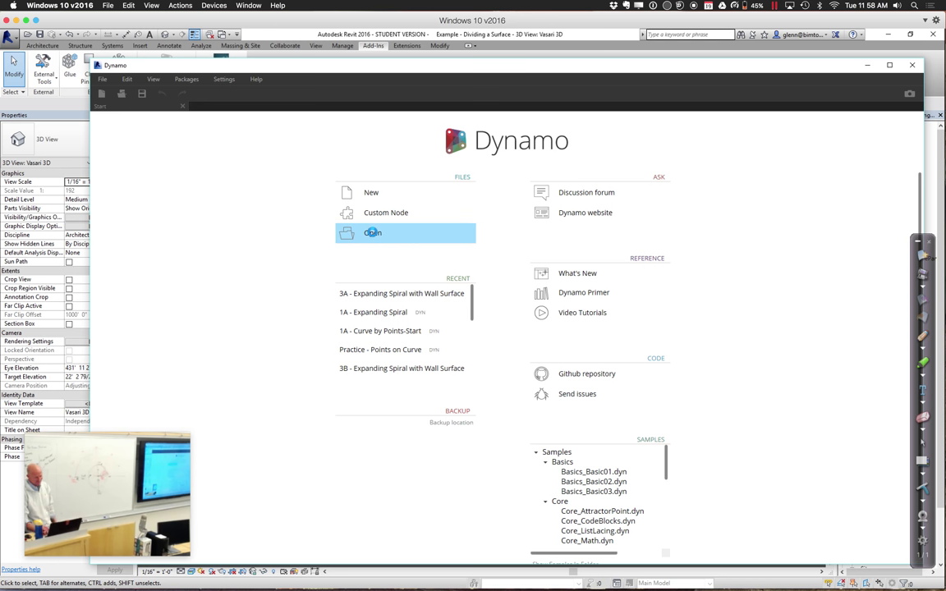
click(373, 233)
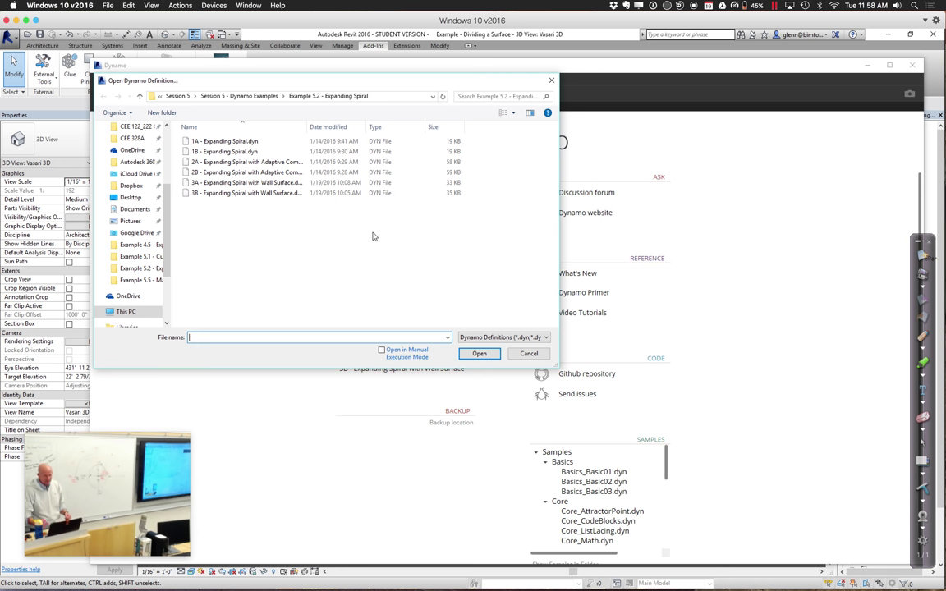
click(238, 96)
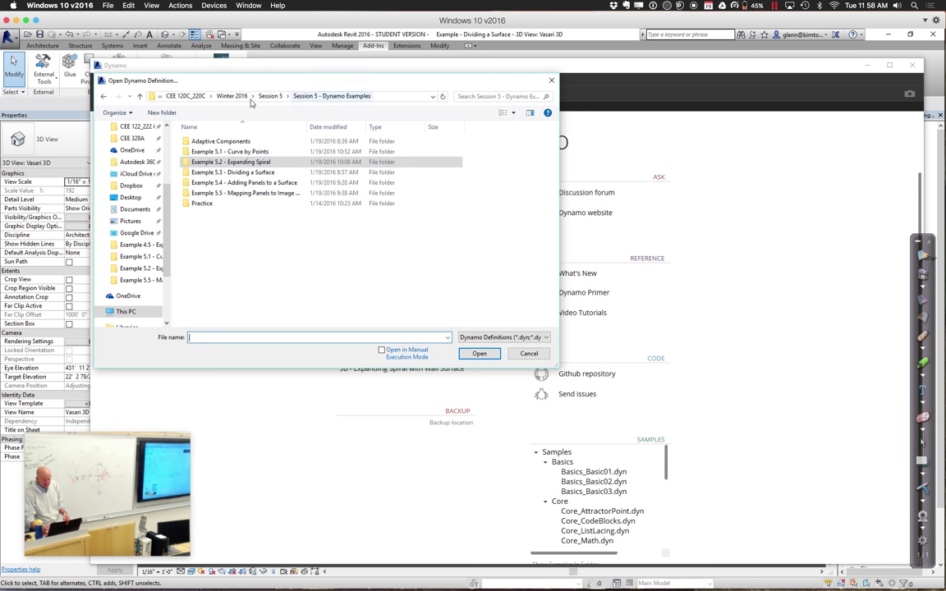
double_click(239, 174)
double_click(234, 138)
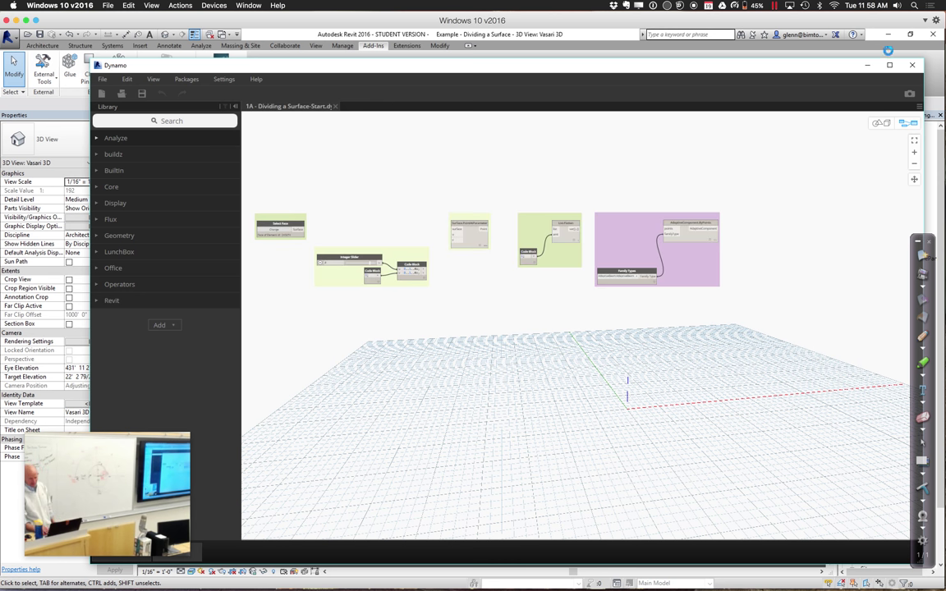
Zoom and pan to the Select a Face and UV Grid groups, then move Dynamo right
click(915, 155)
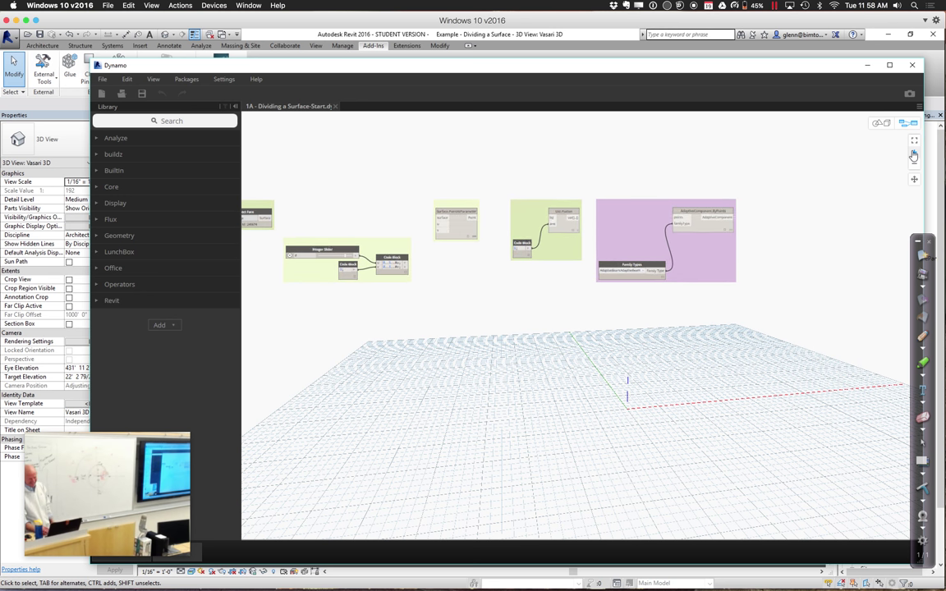
click(914, 155)
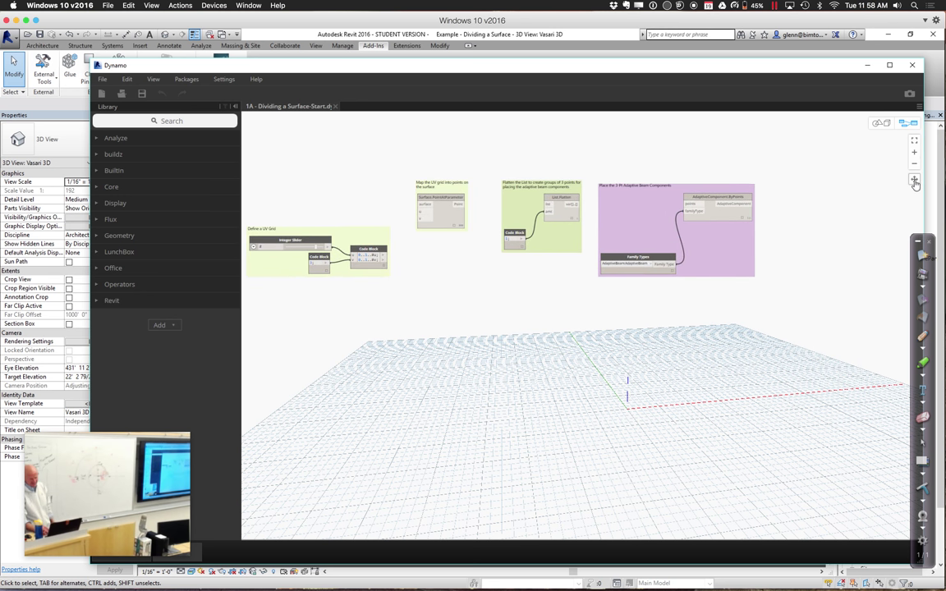
drag(355, 204, 588, 217)
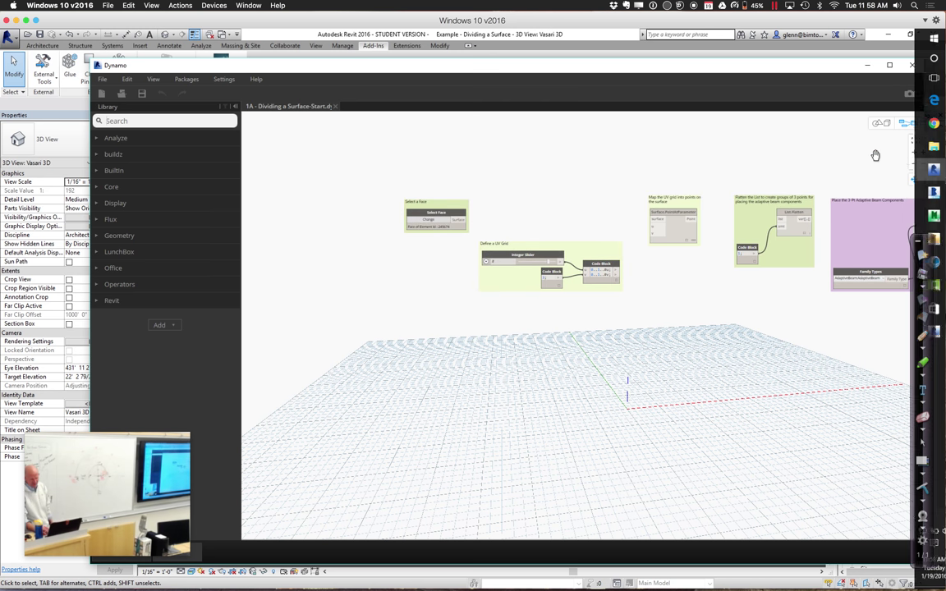
click(914, 156)
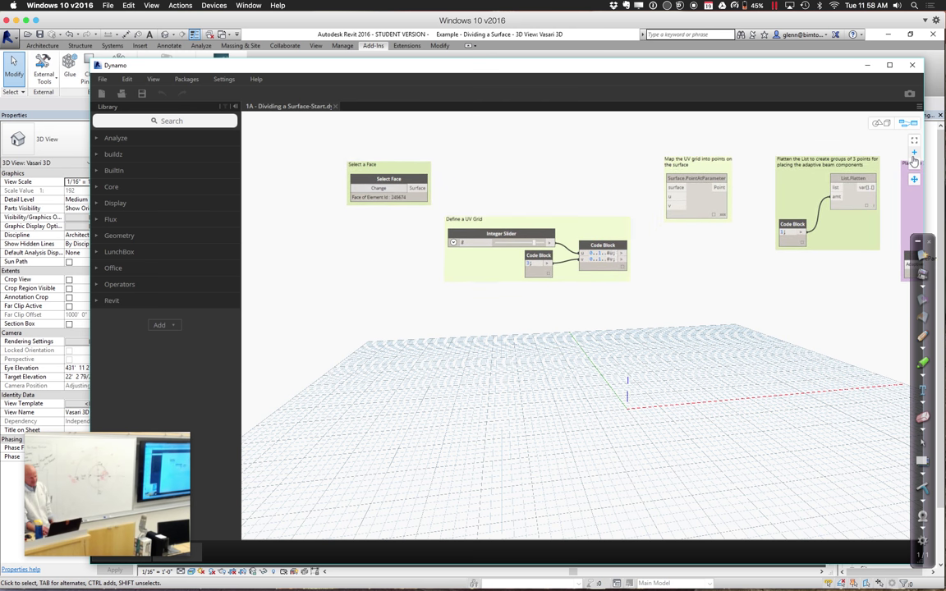
drag(720, 268, 724, 329)
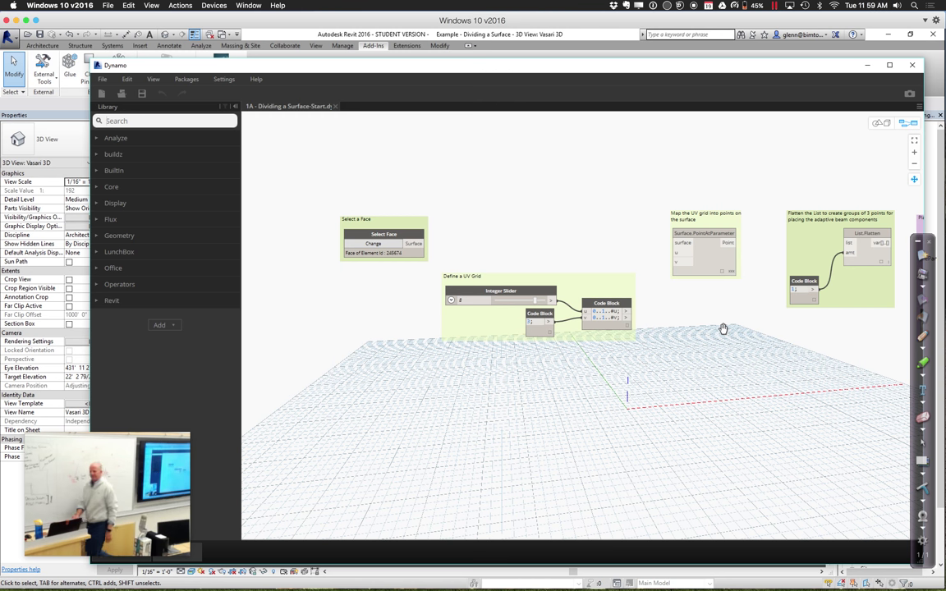
drag(522, 69, 911, 115)
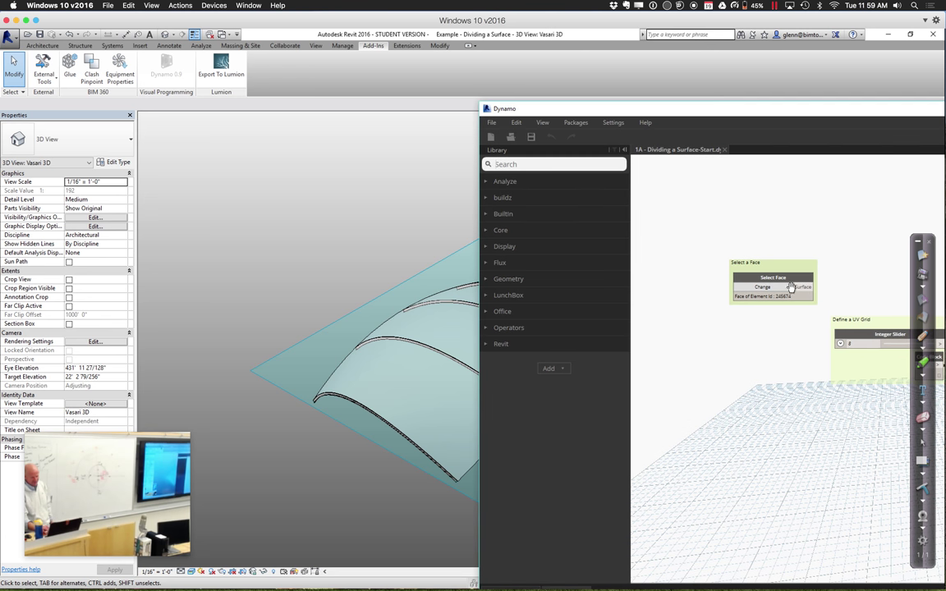
Pick the curved mass surface into the Select Face node and move Dynamo up-left
click(762, 286)
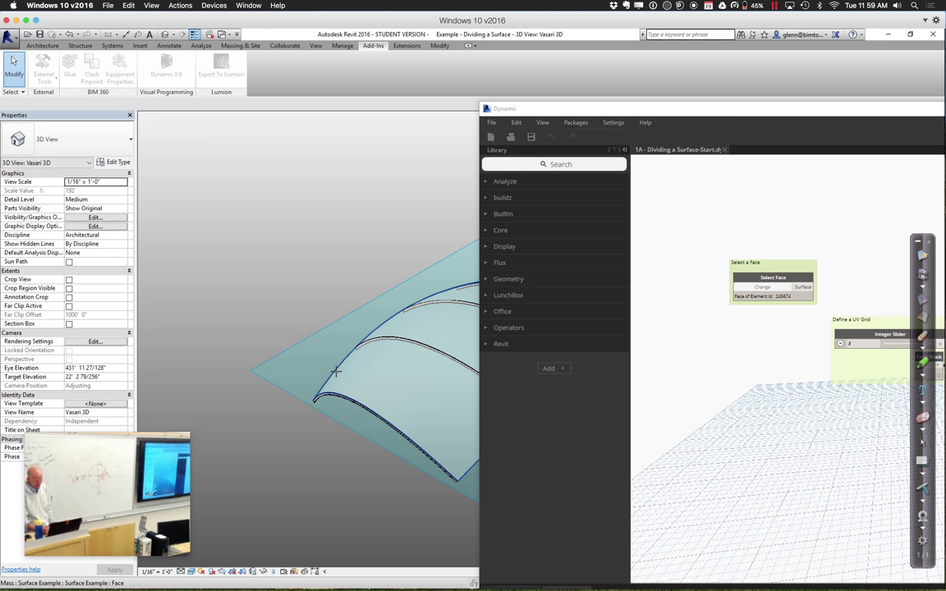
click(335, 371)
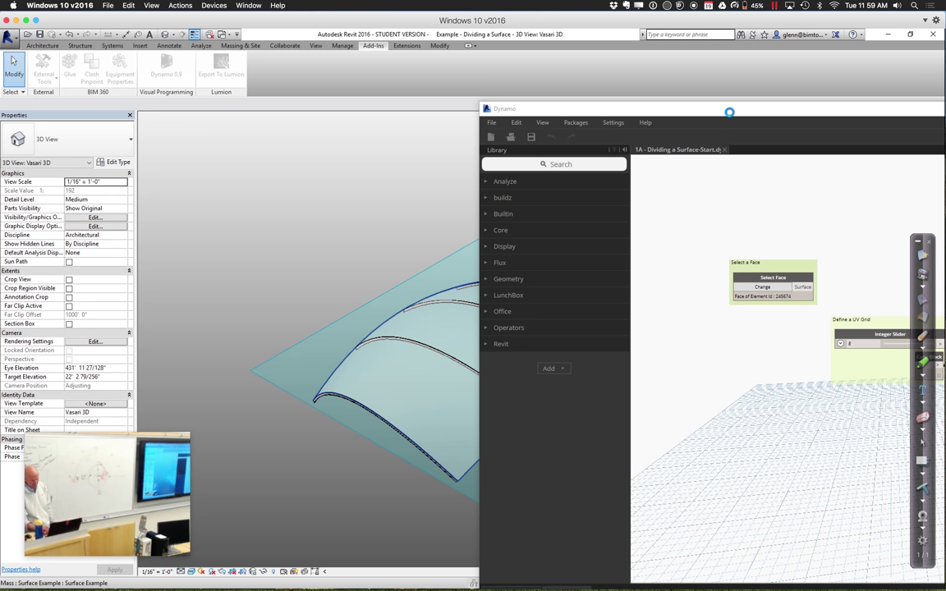
drag(730, 112, 411, 91)
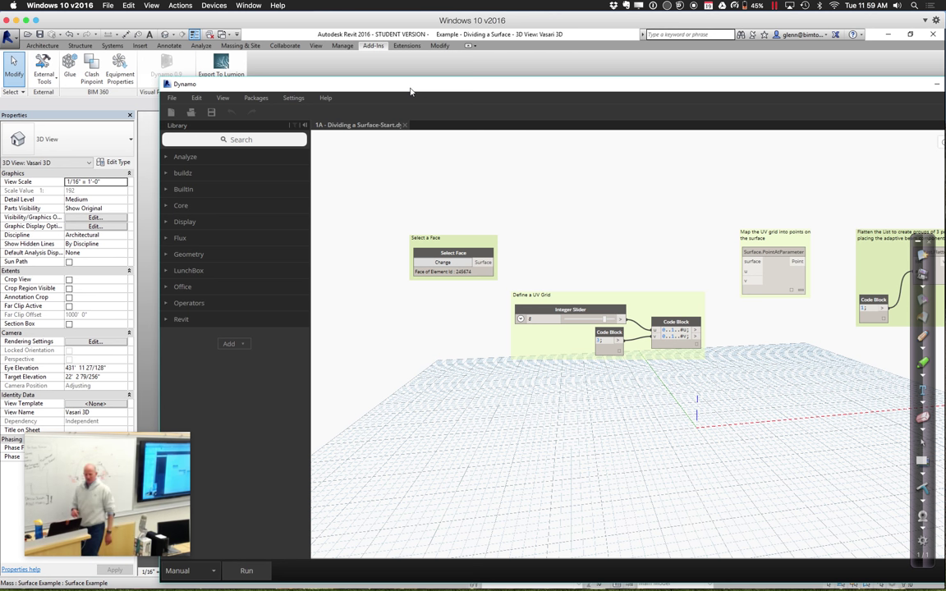
Switch the run mode to Automatic and check the Code Block's 0, 0.5, 1 output
click(215, 571)
click(205, 541)
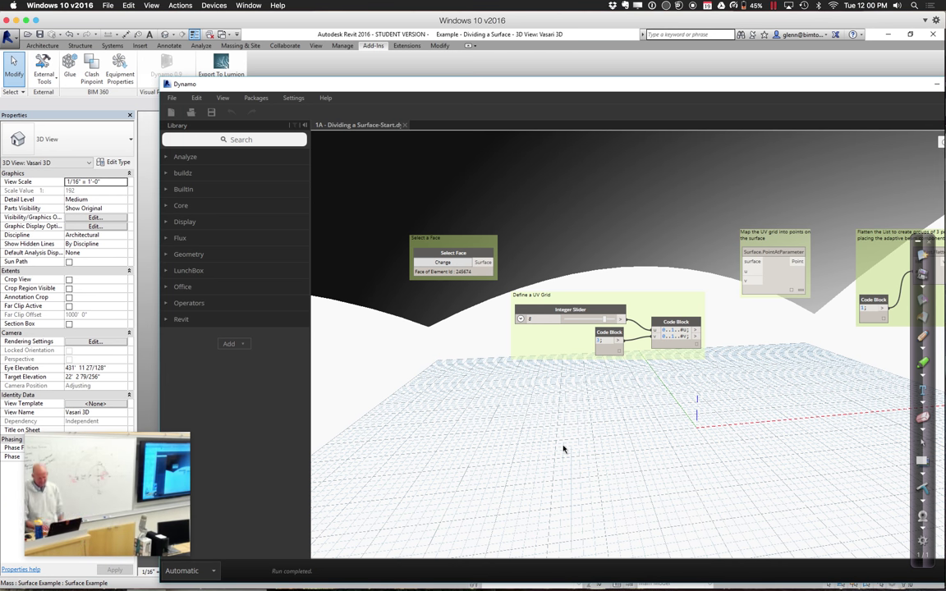
click(698, 349)
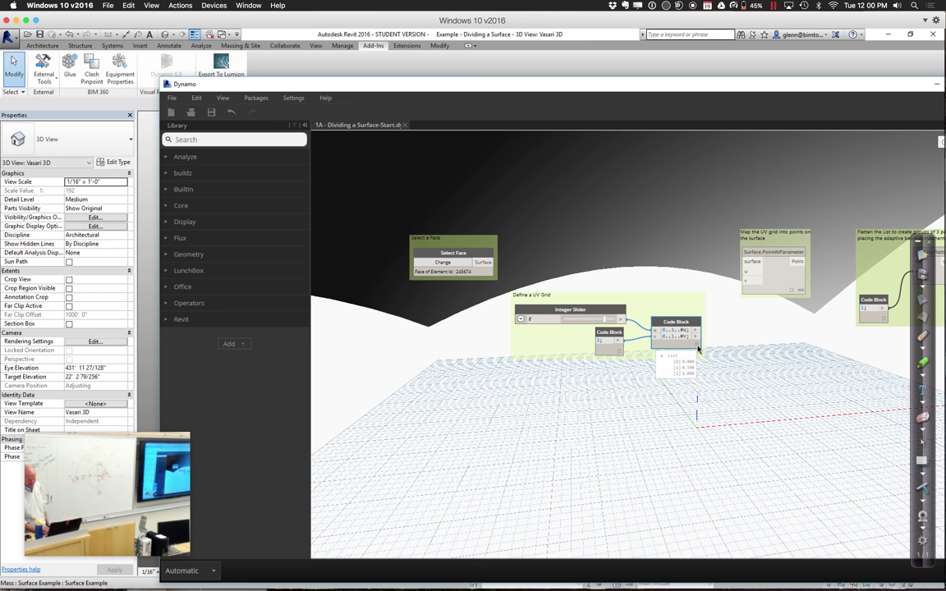
click(703, 407)
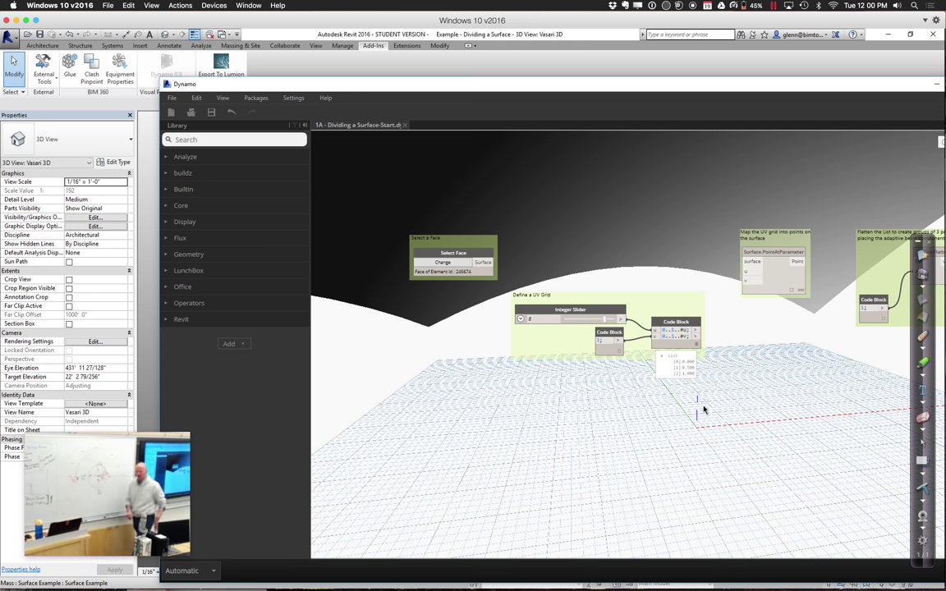
Add a Watch node below the Code Block and connect the Code Block output to it
click(177, 140)
text(watch)
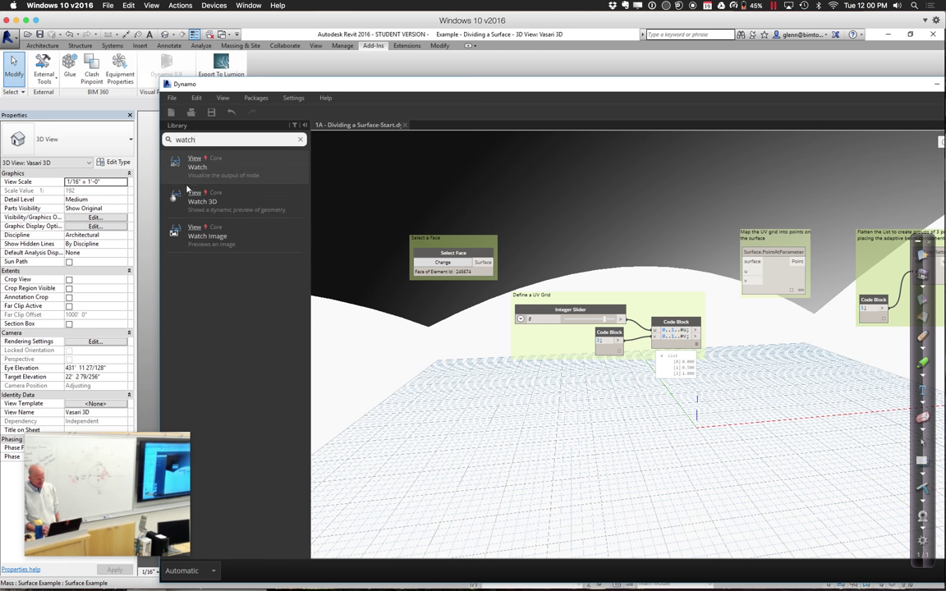
click(202, 173)
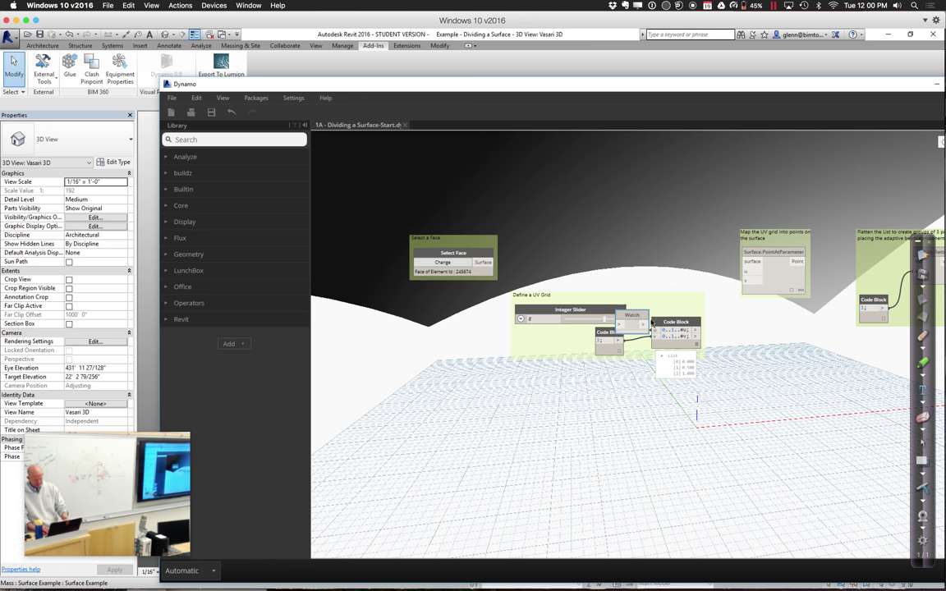
drag(633, 315, 767, 405)
click(697, 331)
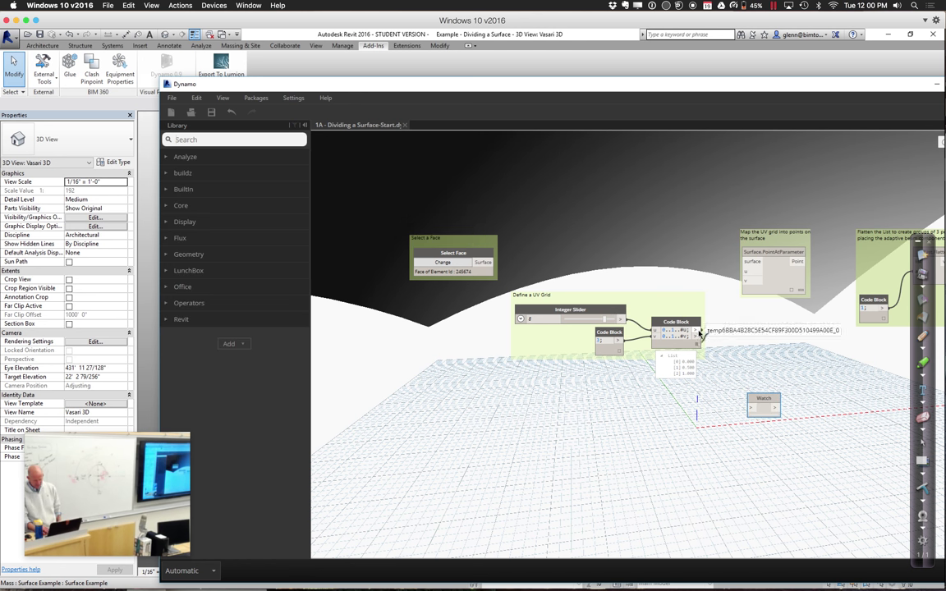
click(750, 407)
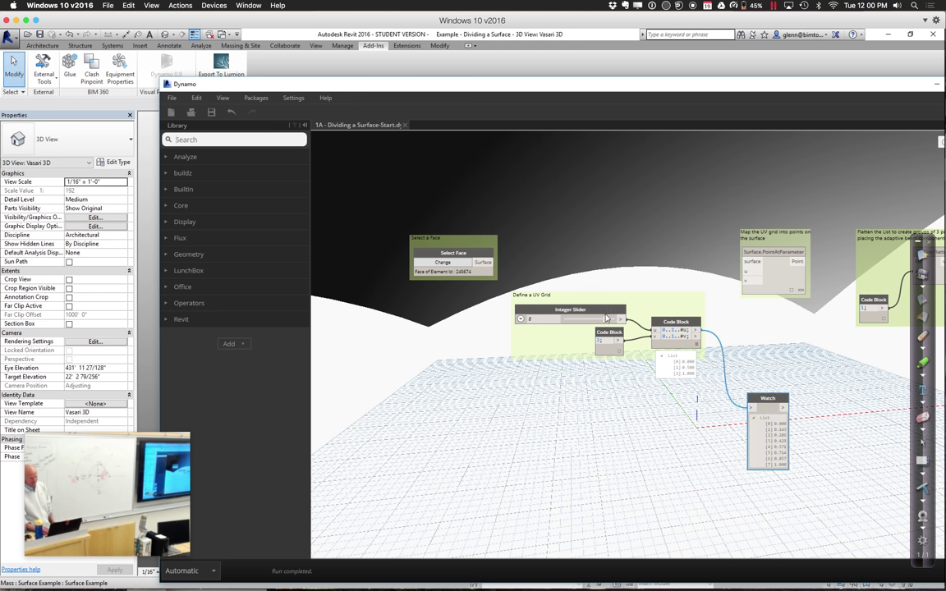
Set the Integer Slider to 7 and paste a second copy of the Watch node
drag(602, 320, 582, 325)
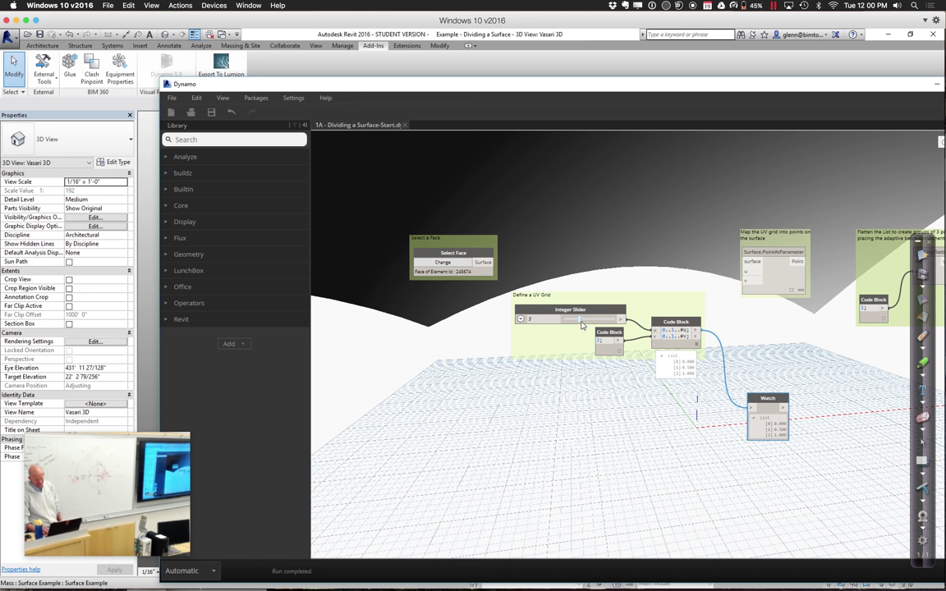
drag(581, 329, 603, 323)
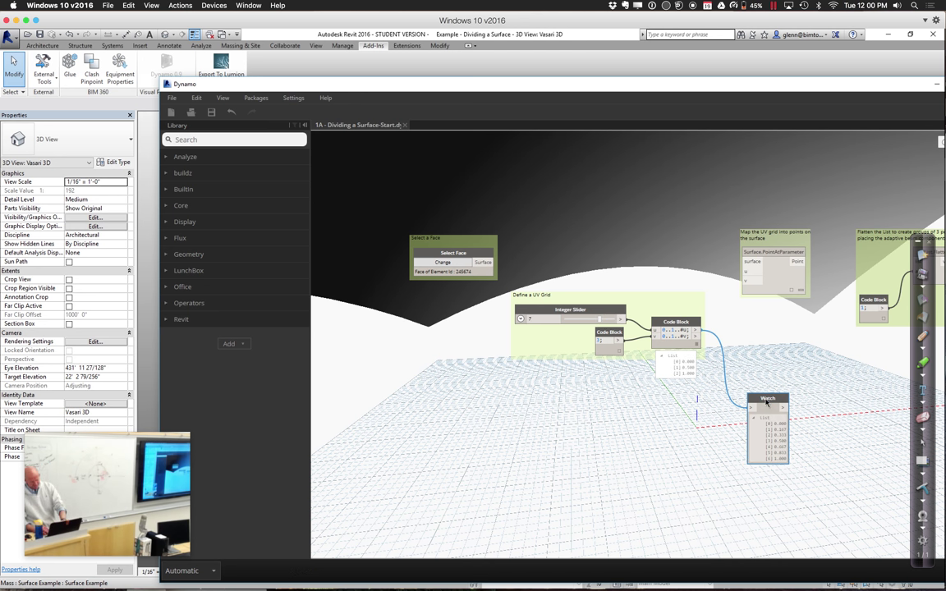
key(ctrl+c)
key(ctrl+v)
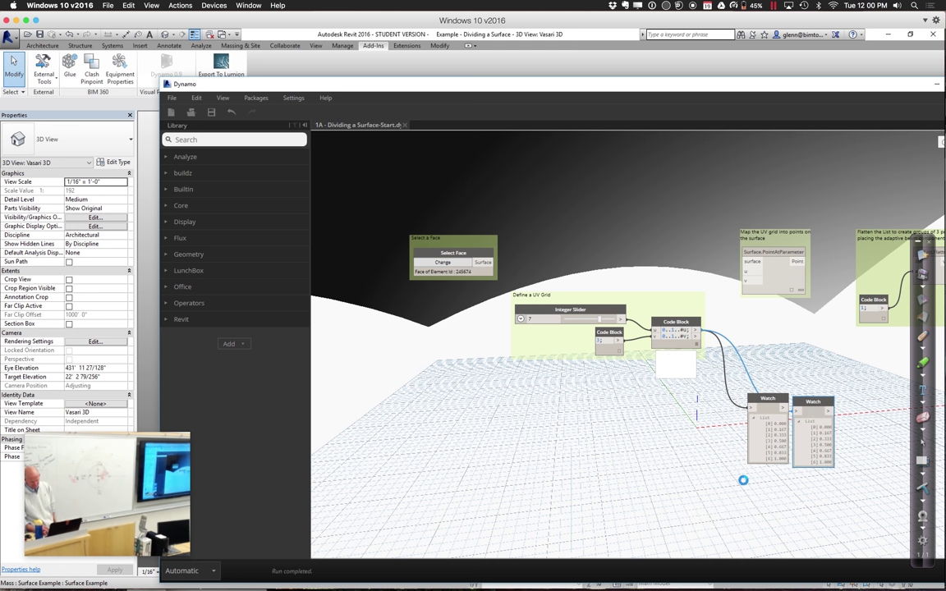
mouse_move(687, 375)
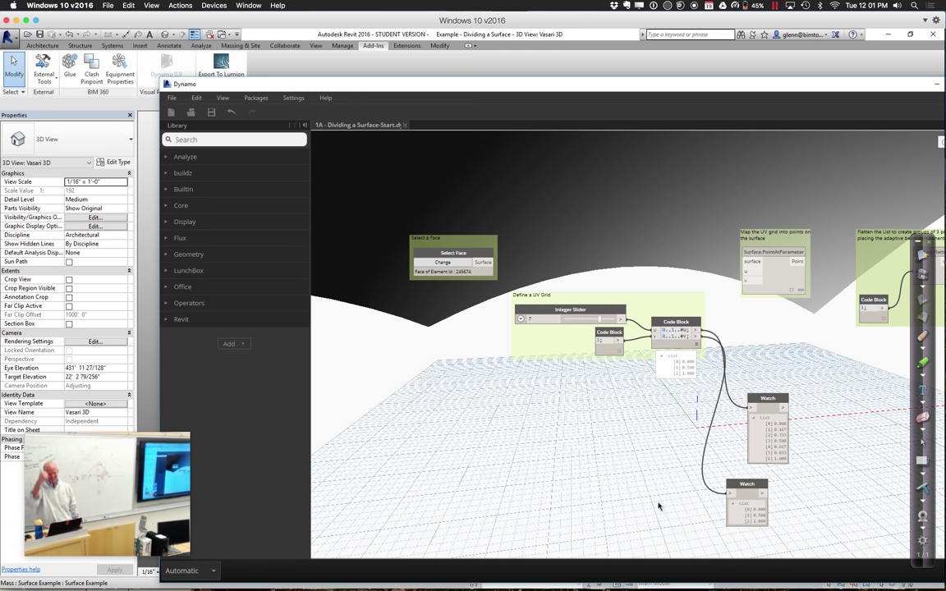
Connect the selected face, the u list and the v list to Surface.PointAtParameter
drag(483, 92, 536, 486)
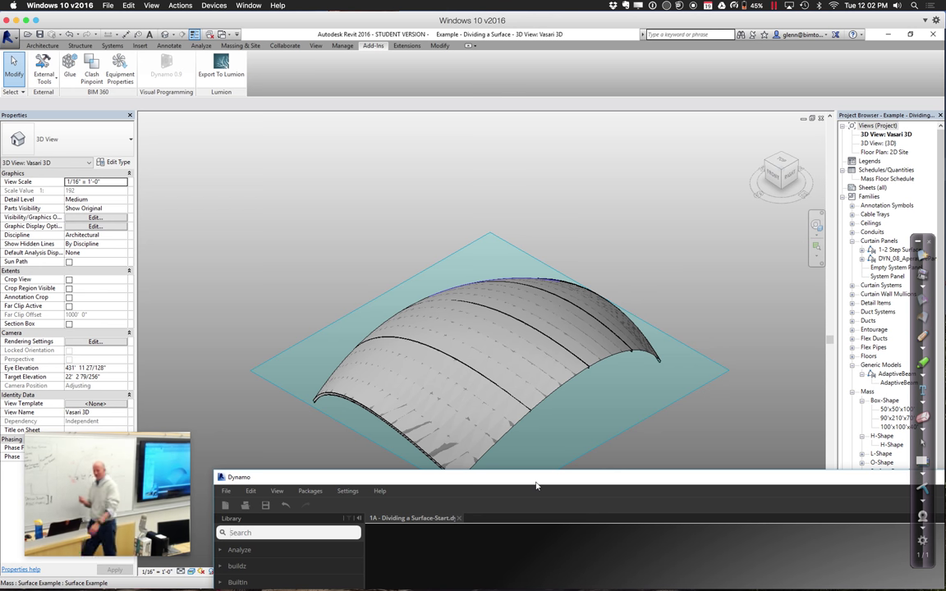
drag(537, 486, 460, 77)
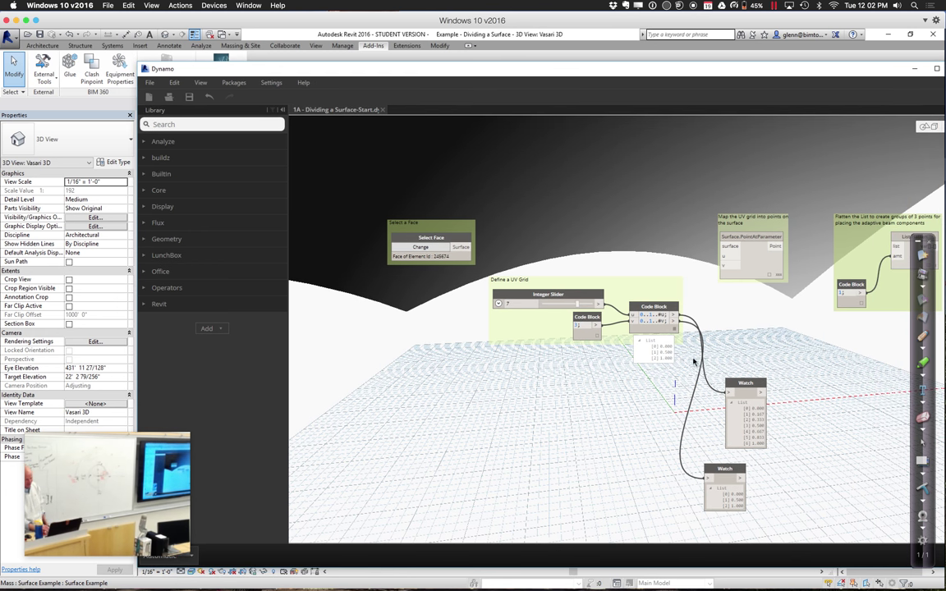
mouse_move(729, 251)
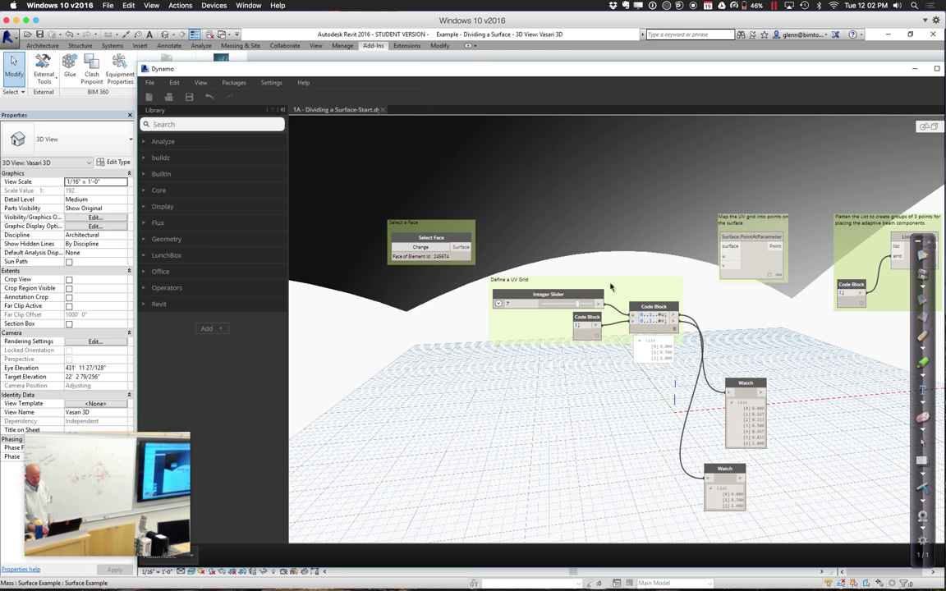
click(465, 247)
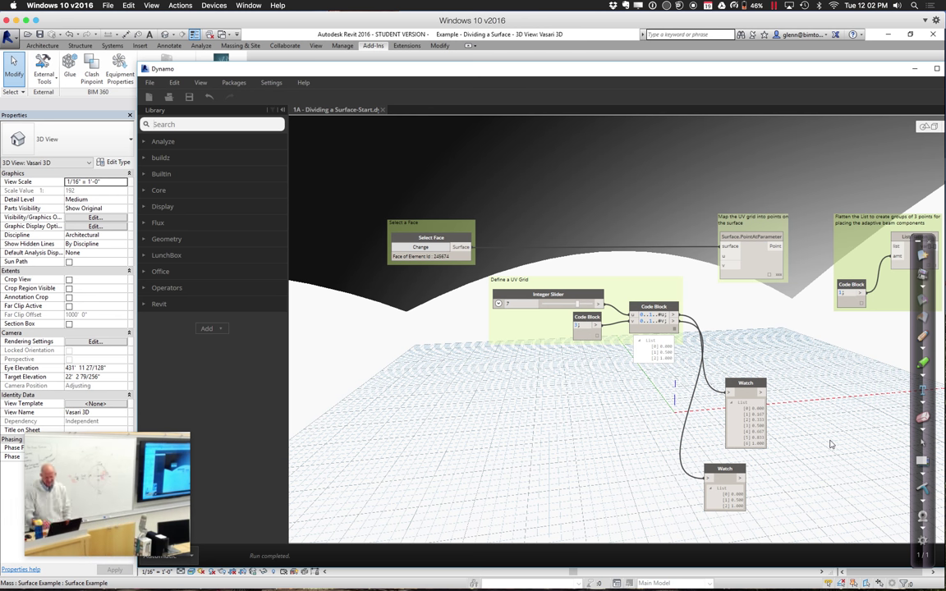
drag(677, 315, 723, 261)
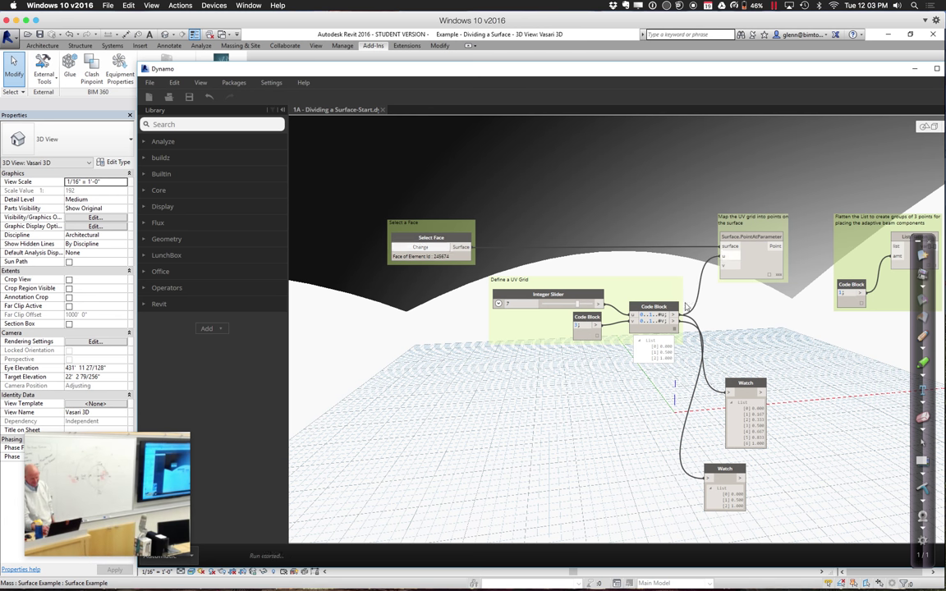
drag(676, 326, 727, 272)
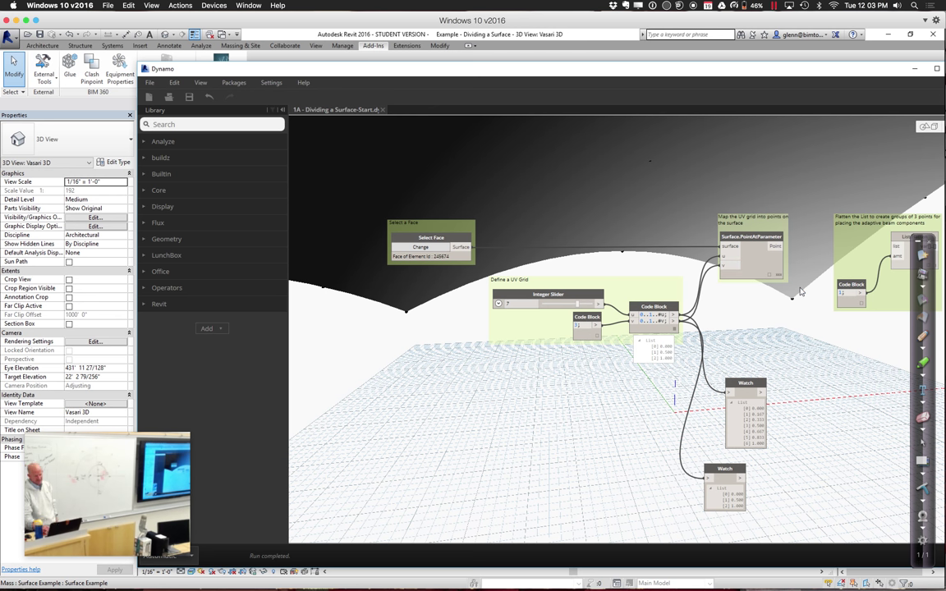
Expand Surface.PointAtParameter's preview to browse its nested lists of three points per u value
click(770, 278)
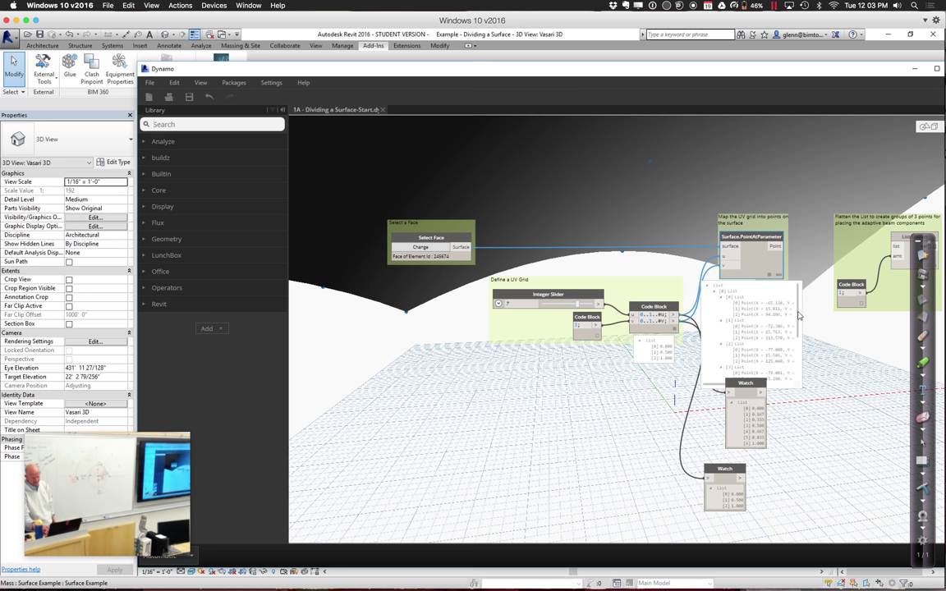
scroll(801, 329, down, 3)
scroll(802, 329, up, 4)
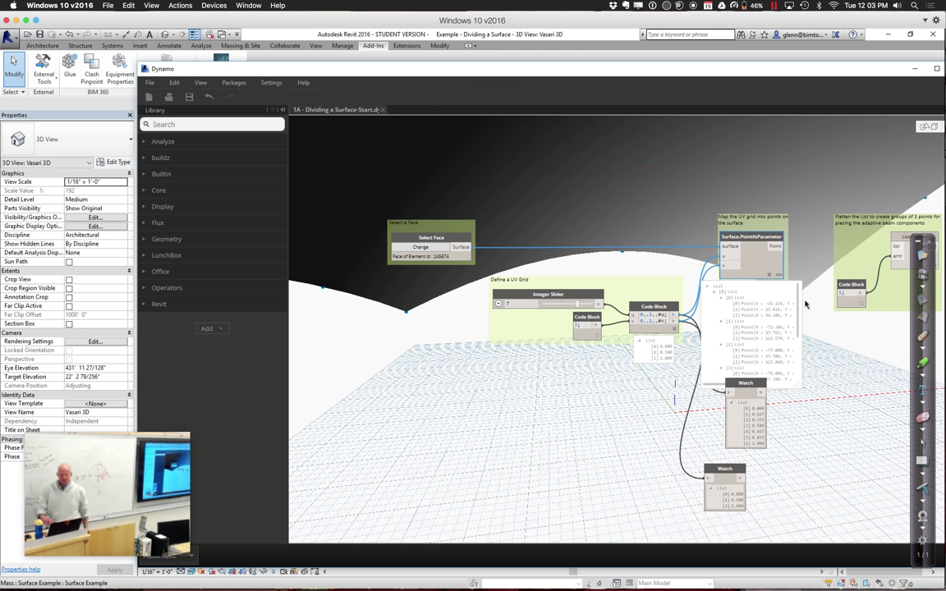
click(615, 74)
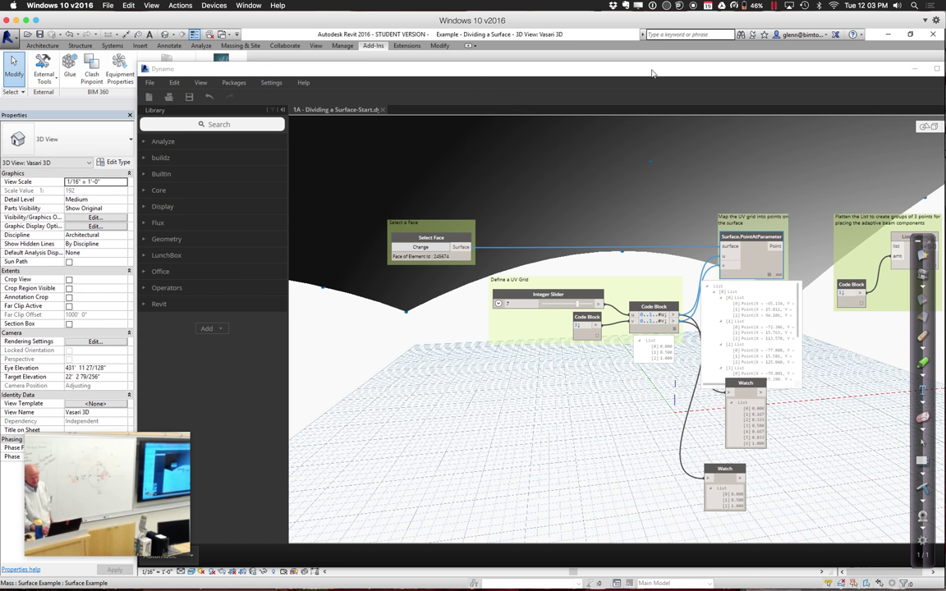
Move Dynamo down, mark points on the mass with the red Ink2Go pen, then erase them
drag(652, 74, 706, 563)
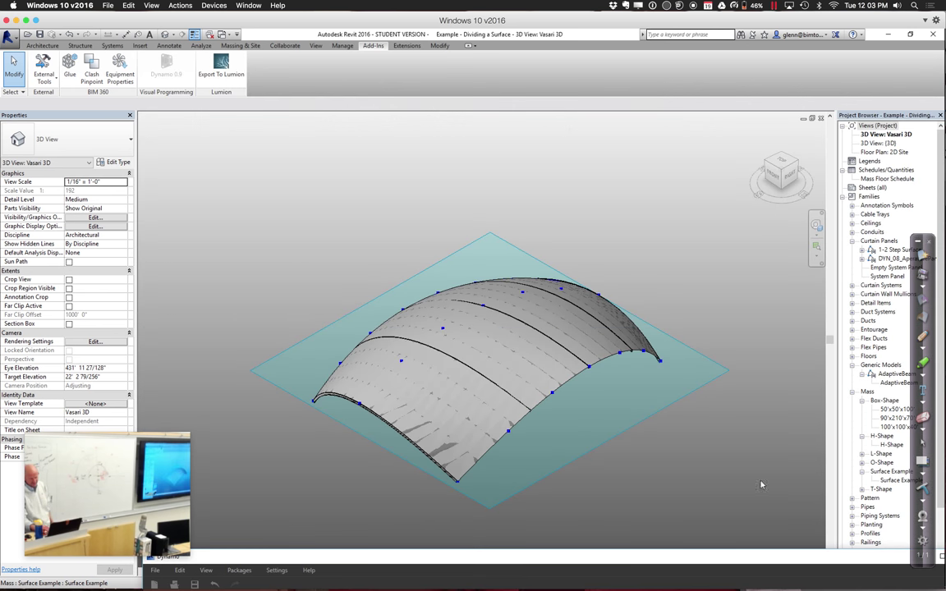
click(922, 363)
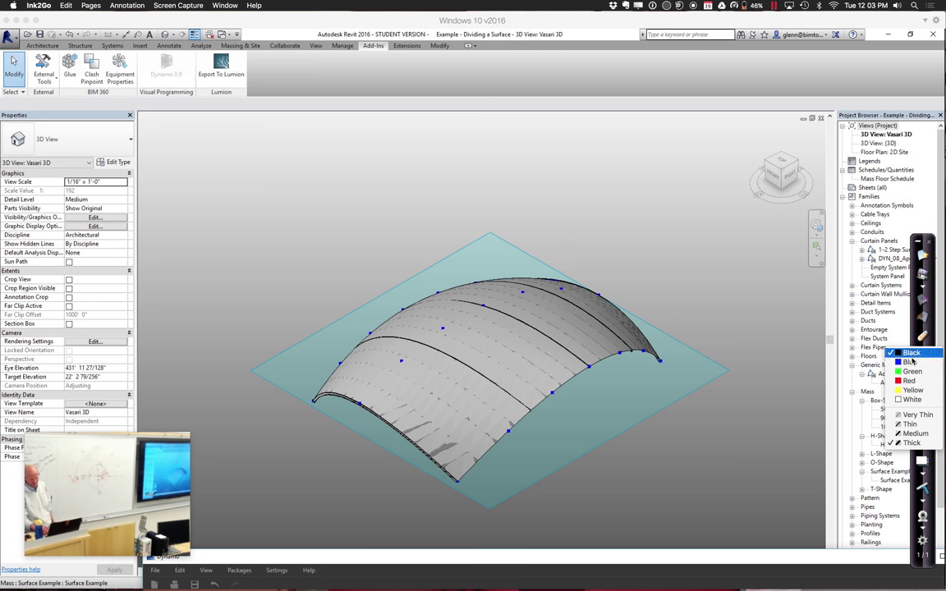
click(907, 382)
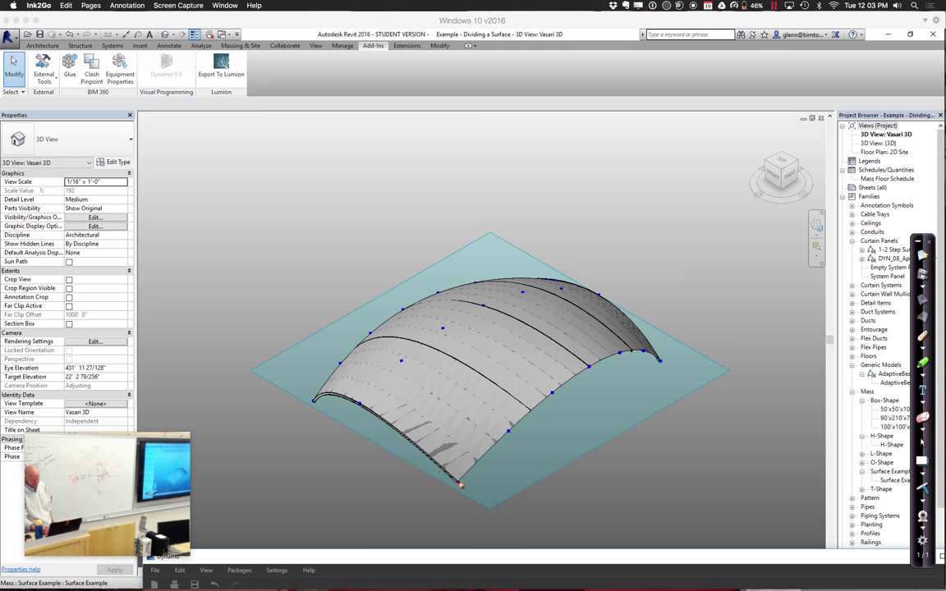
click(456, 480)
click(309, 400)
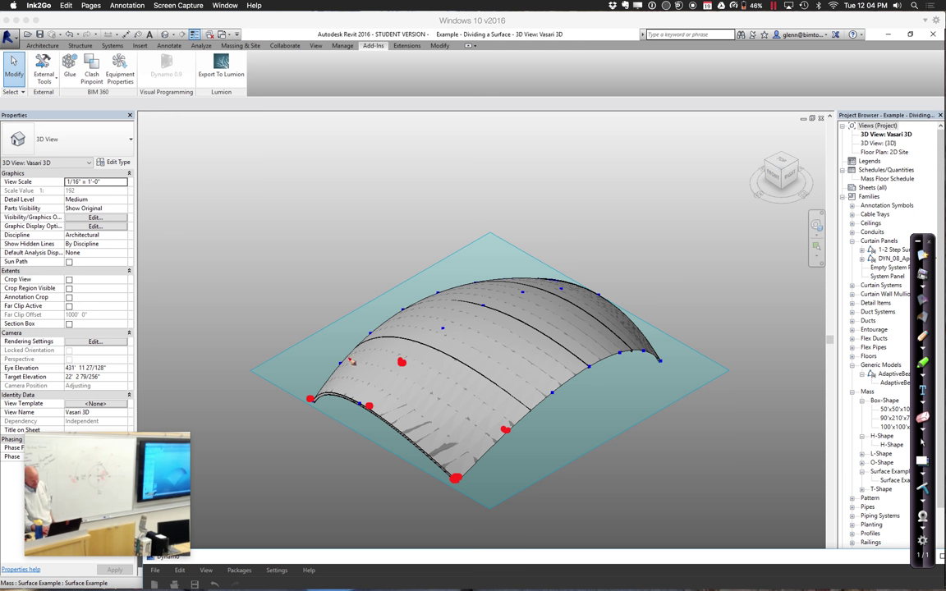
click(341, 363)
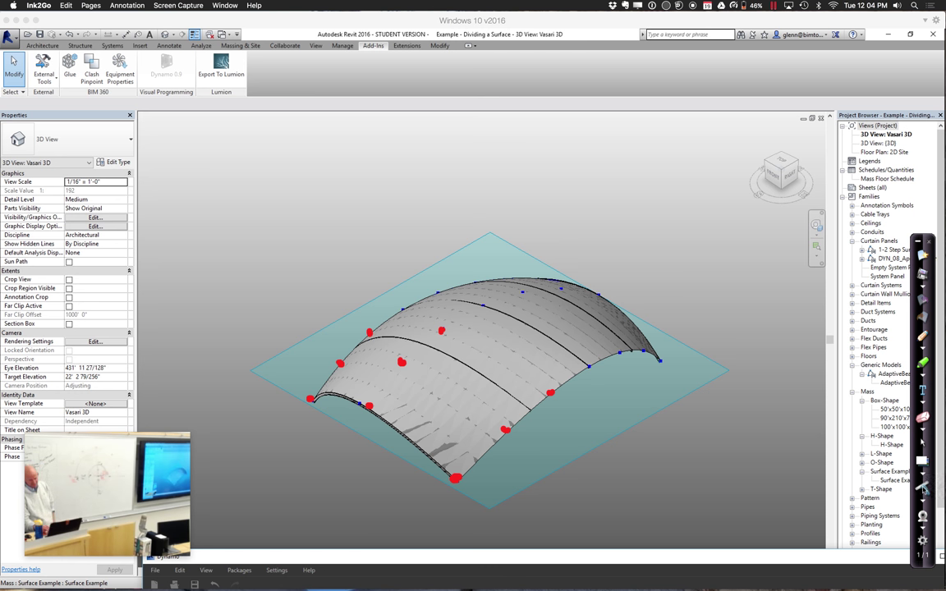
click(923, 489)
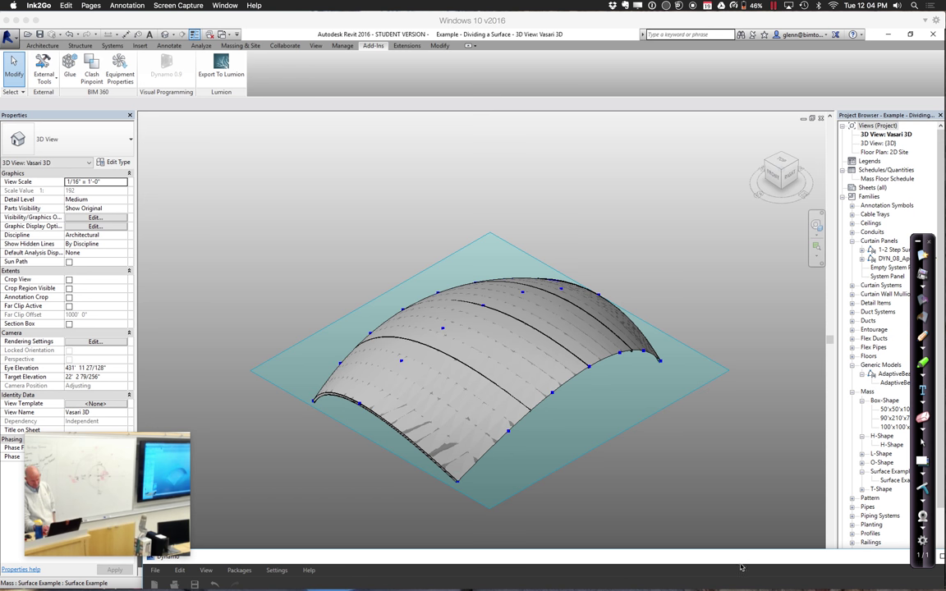
click(669, 511)
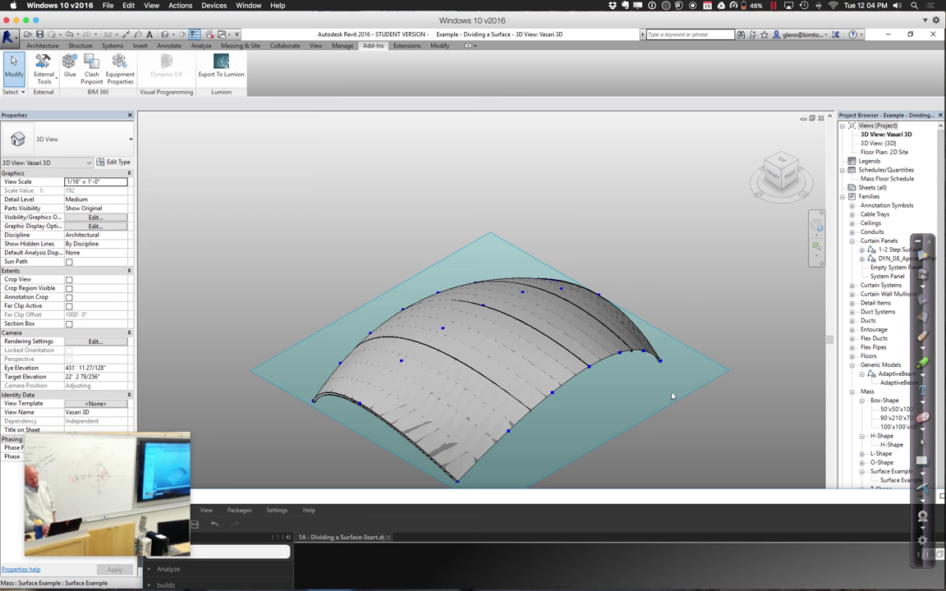
Move the Dynamo window up over the Revit view and close the Action Center panel
drag(616, 483, 550, 73)
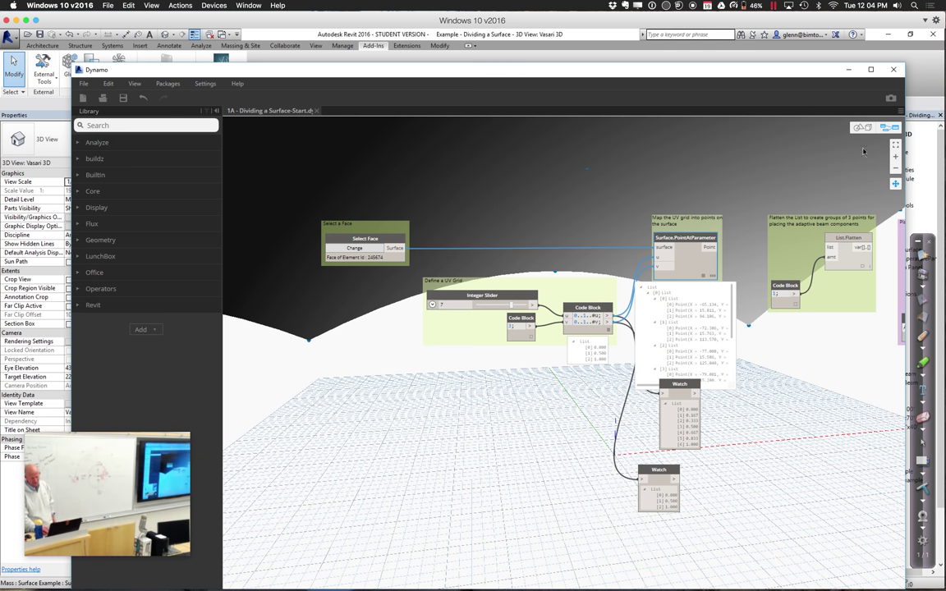
key(super+a)
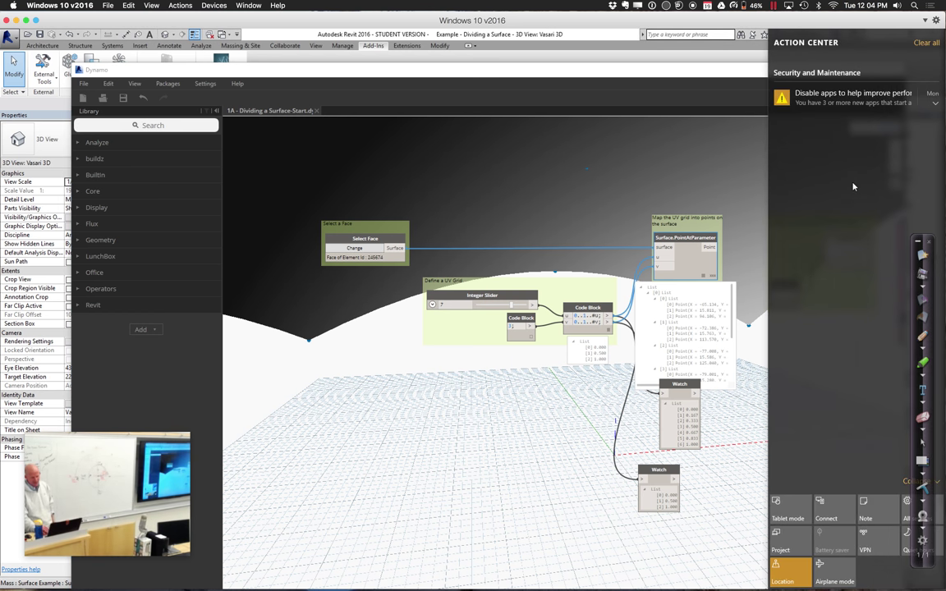
click(707, 179)
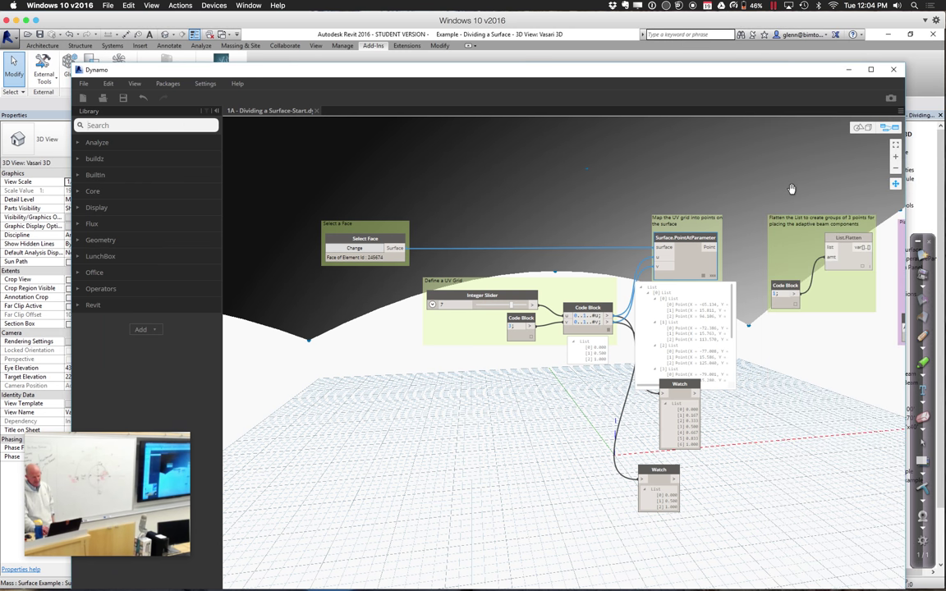
Pan the graph left to reveal List.Flatten and AdaptiveComponent.ByPoints with AdaptiveBeam
click(894, 184)
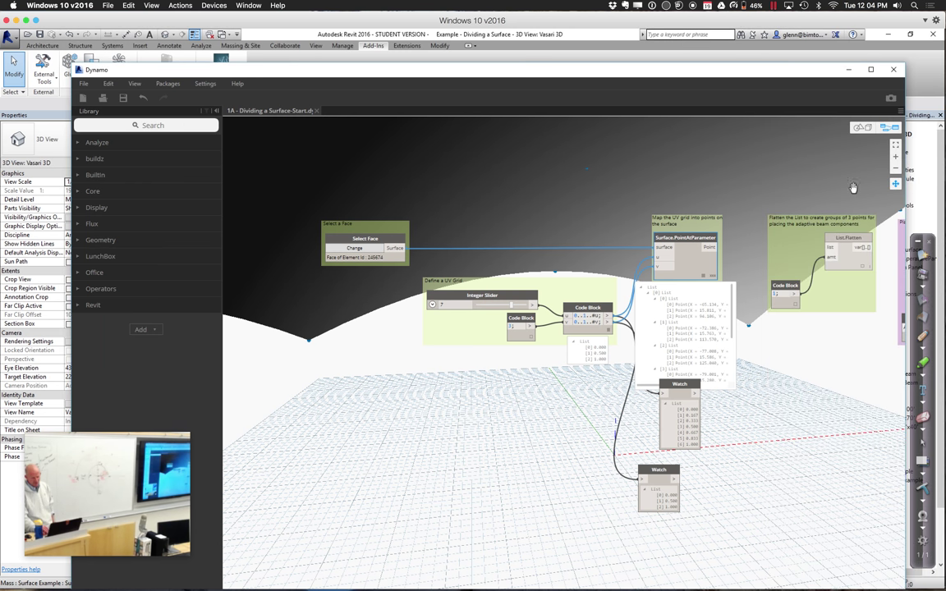
drag(739, 181, 602, 175)
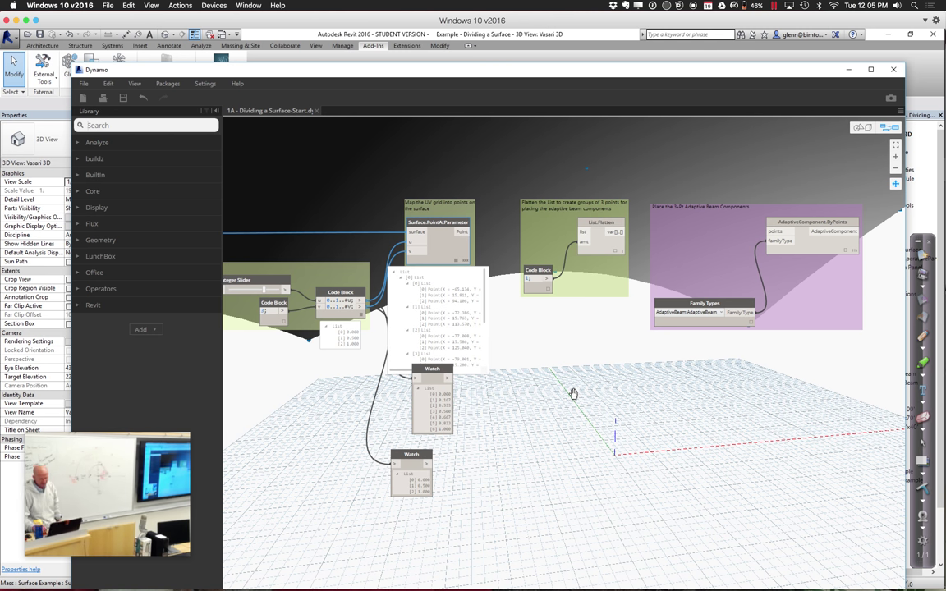
key(super+a)
click(463, 238)
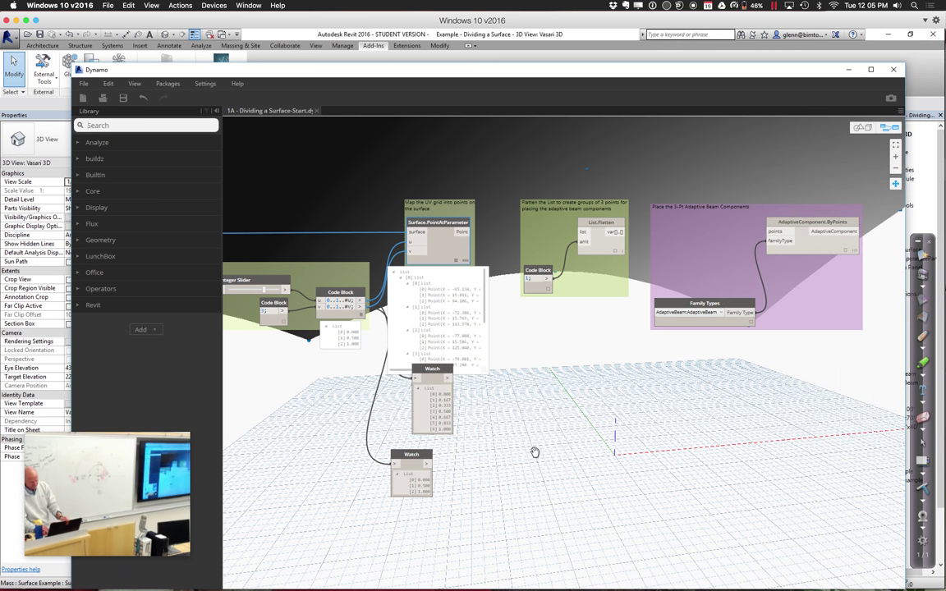
click(463, 232)
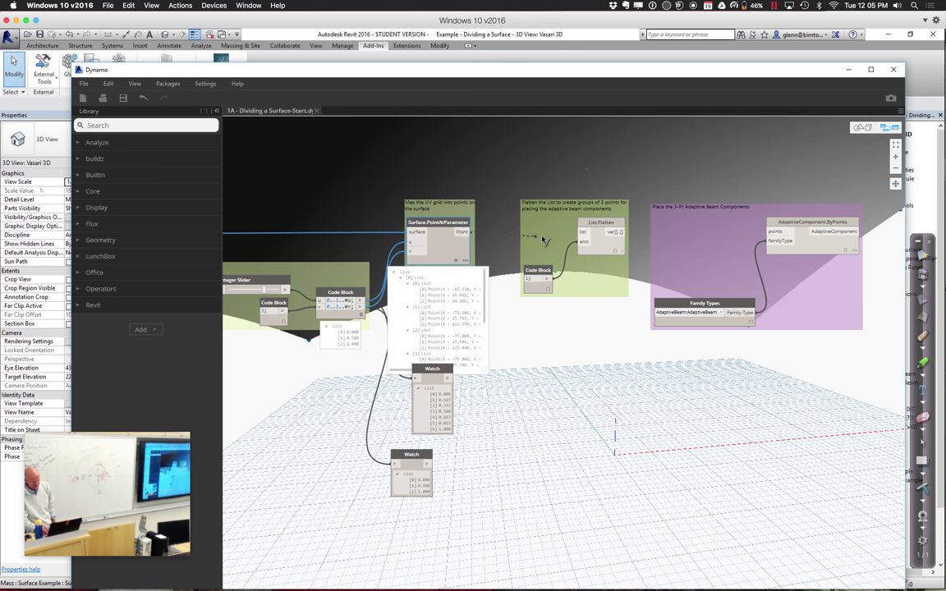
Wire Surface.PointAtParameter into List.Flatten, then List.Flatten into AdaptiveComponent.ByPoints 'points'
click(581, 232)
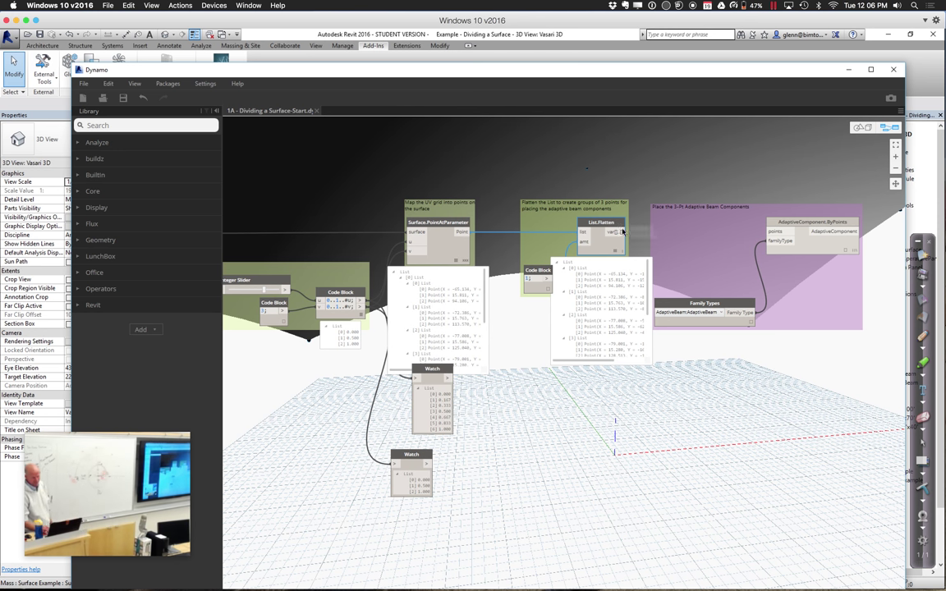
drag(623, 232, 783, 235)
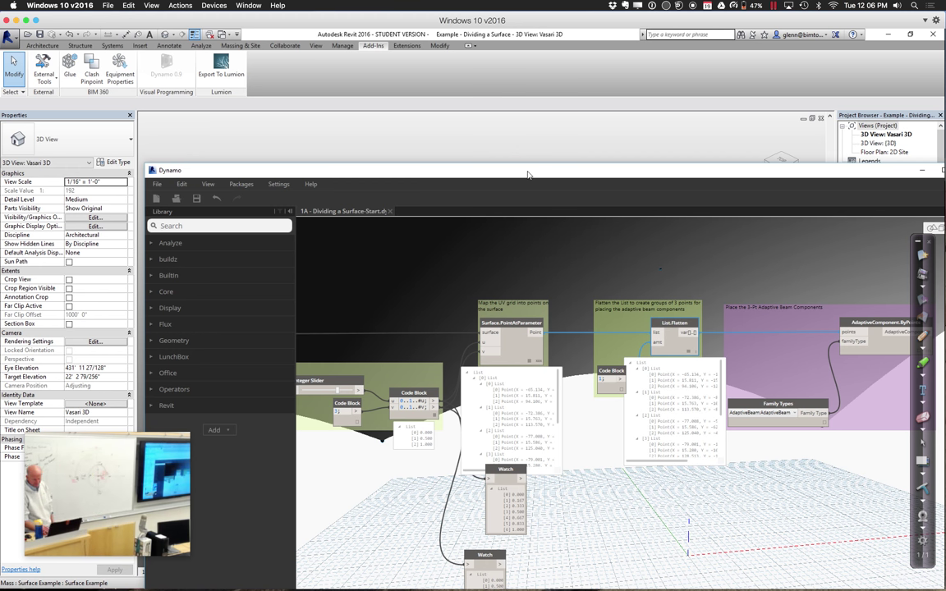
Lower Dynamo, select two placed AdaptiveBeam instances on the dome, then raise Dynamo again
drag(529, 175, 639, 449)
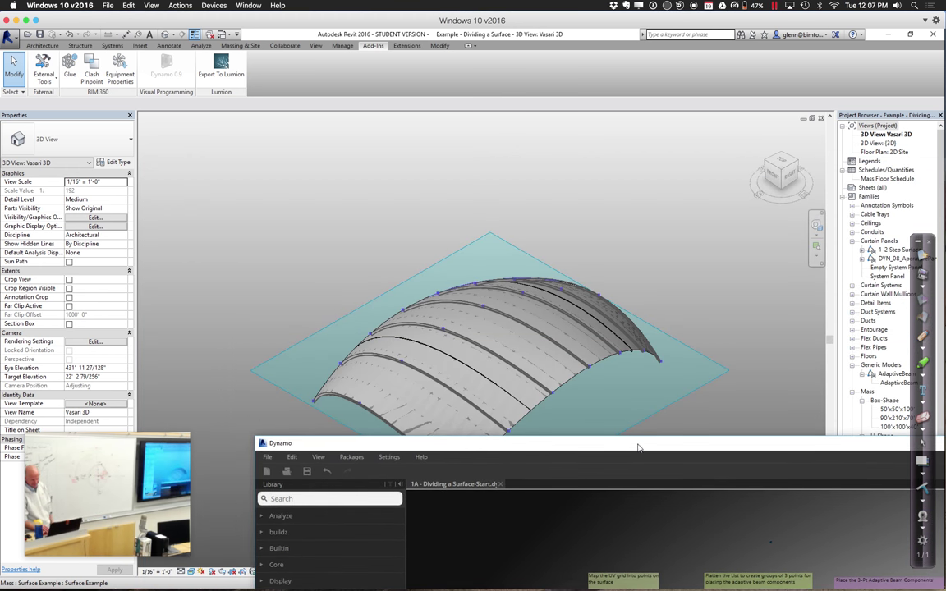
click(278, 260)
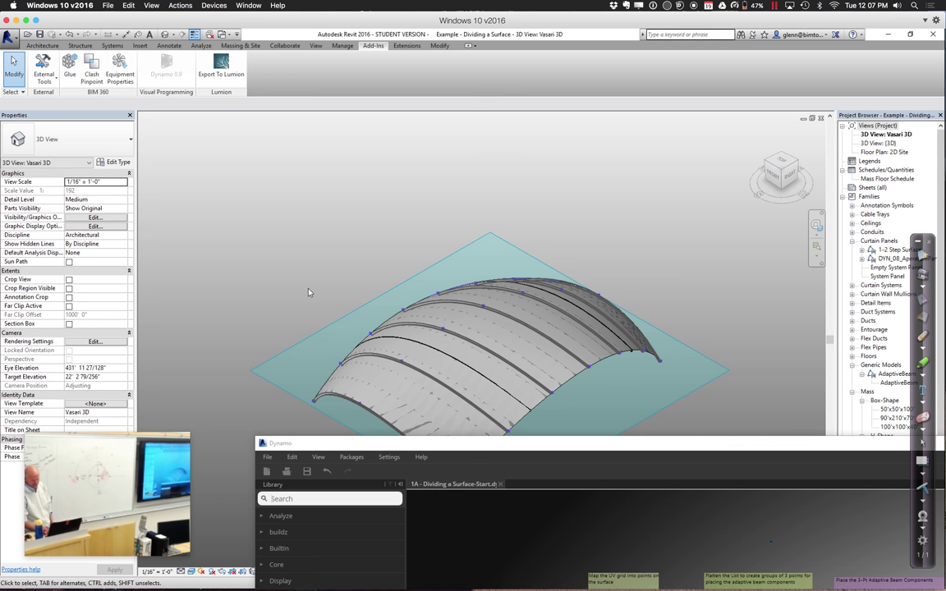
click(369, 360)
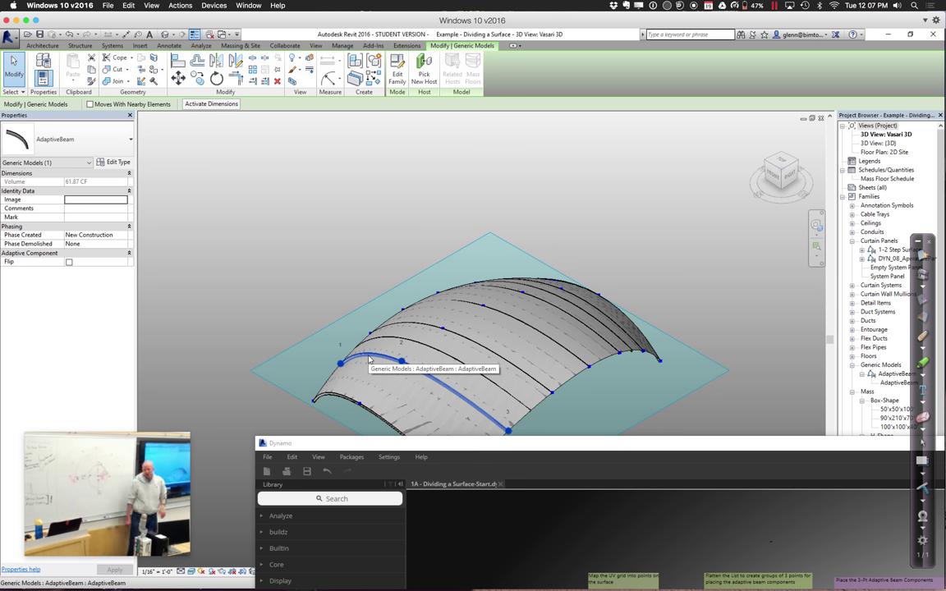
click(411, 348)
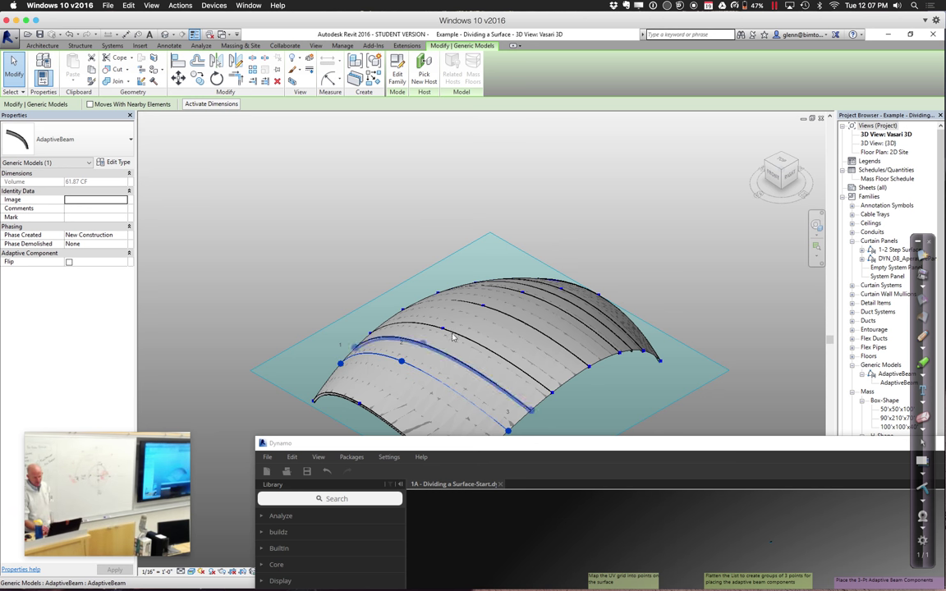
drag(448, 451, 328, 199)
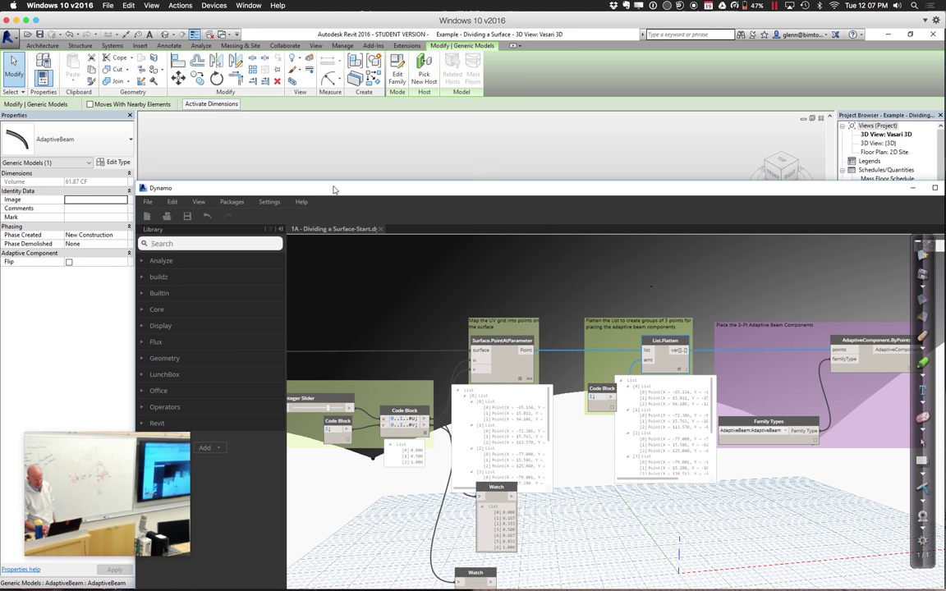
Zoom the Dynamo canvas out to view the entire graph
drag(334, 190, 232, 101)
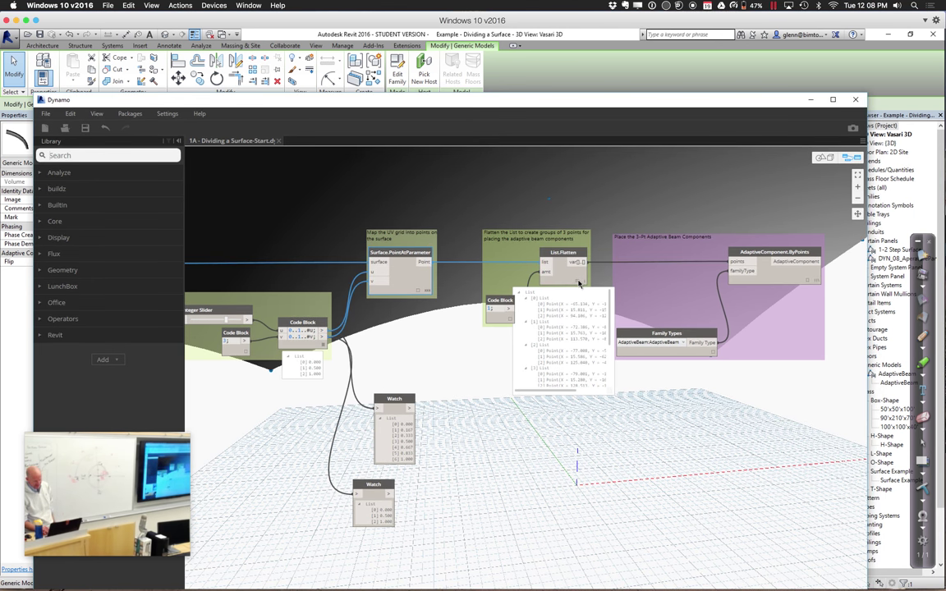
click(858, 201)
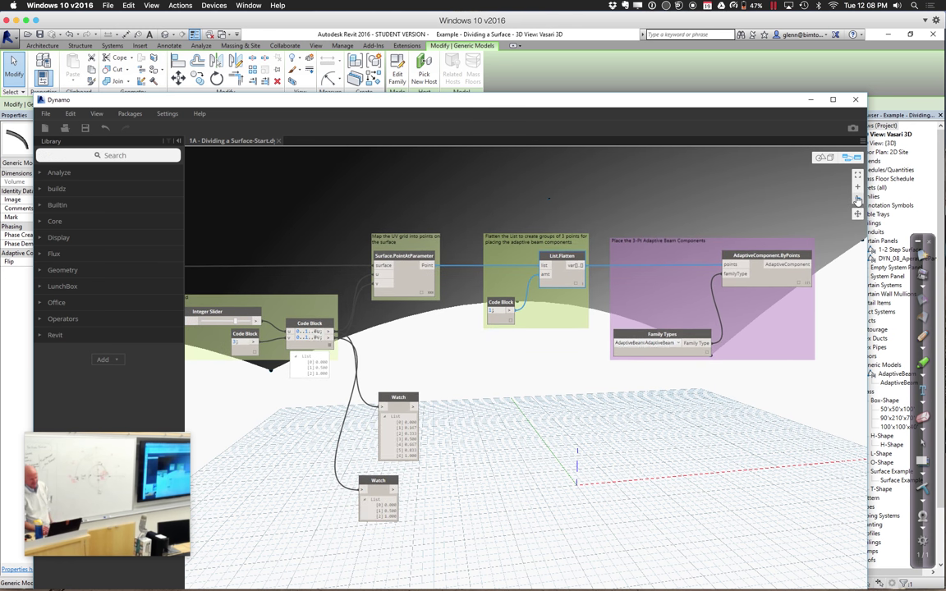
click(858, 201)
click(858, 200)
click(857, 201)
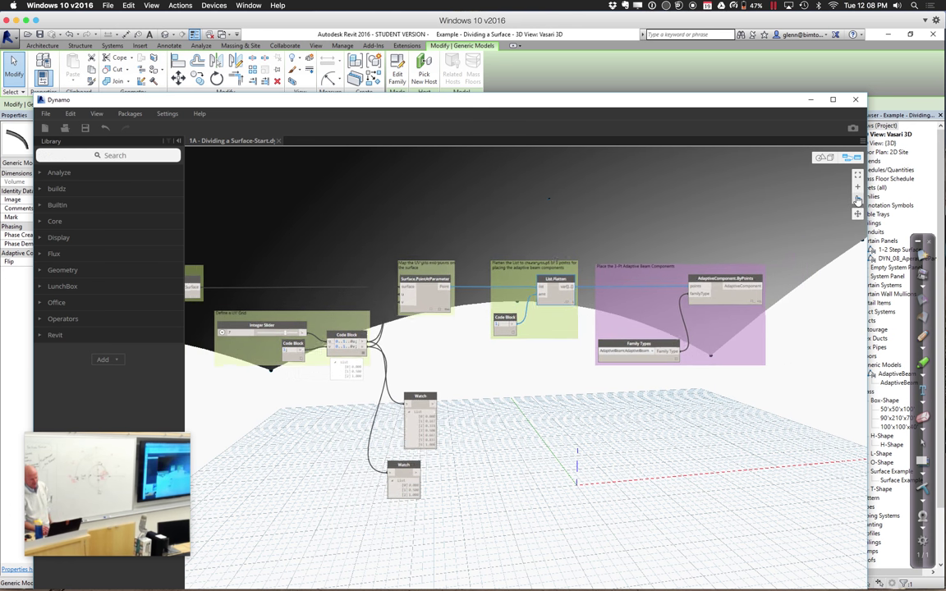
click(858, 201)
click(857, 200)
click(858, 201)
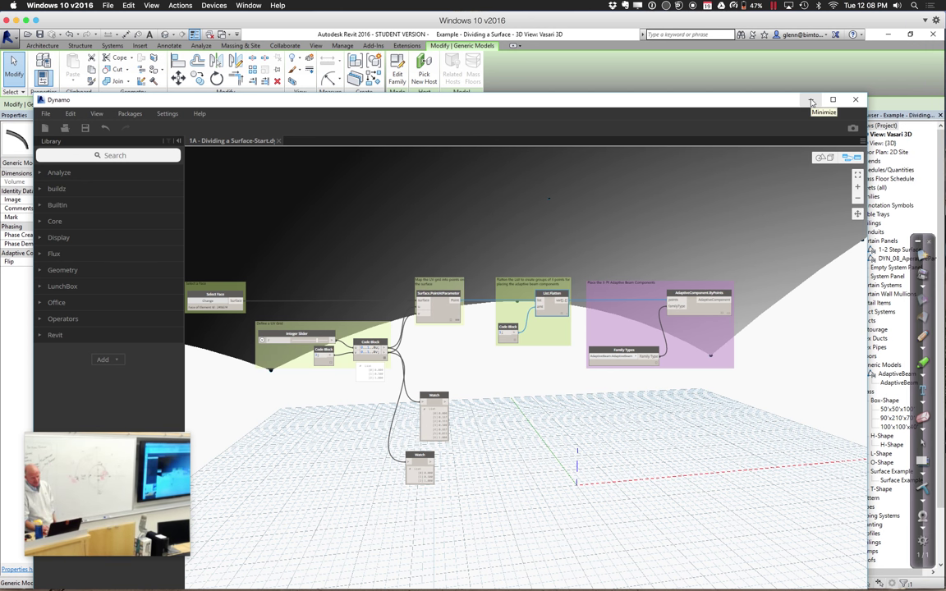
Lower Dynamo to reveal the beamed Revit surface and set the Ink2Go pen to red
drag(788, 102, 770, 520)
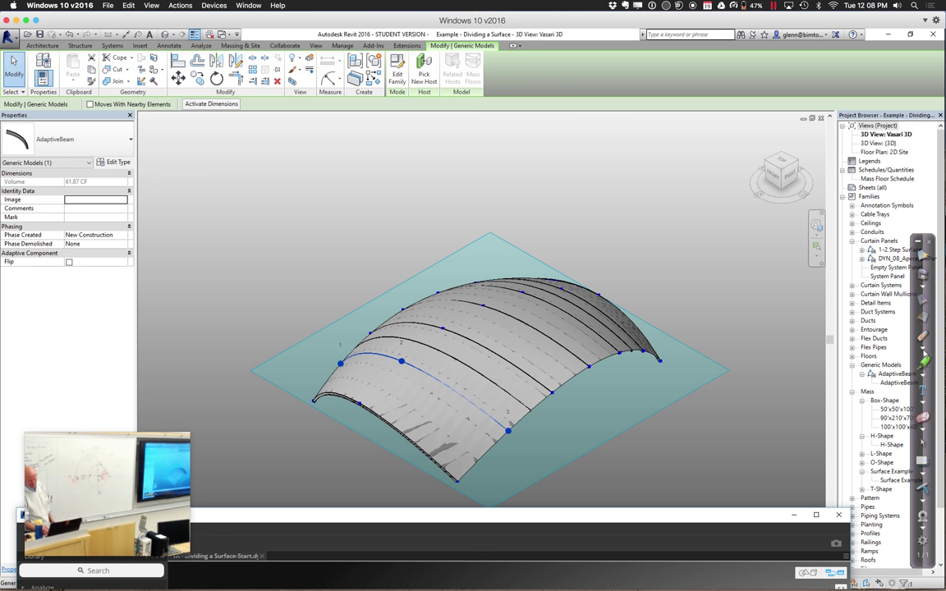
click(923, 401)
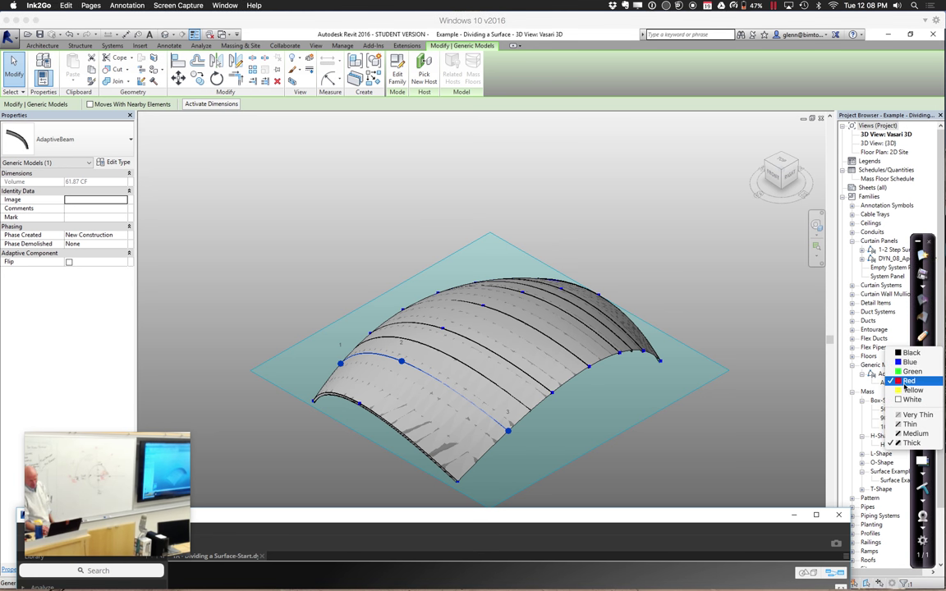
click(909, 391)
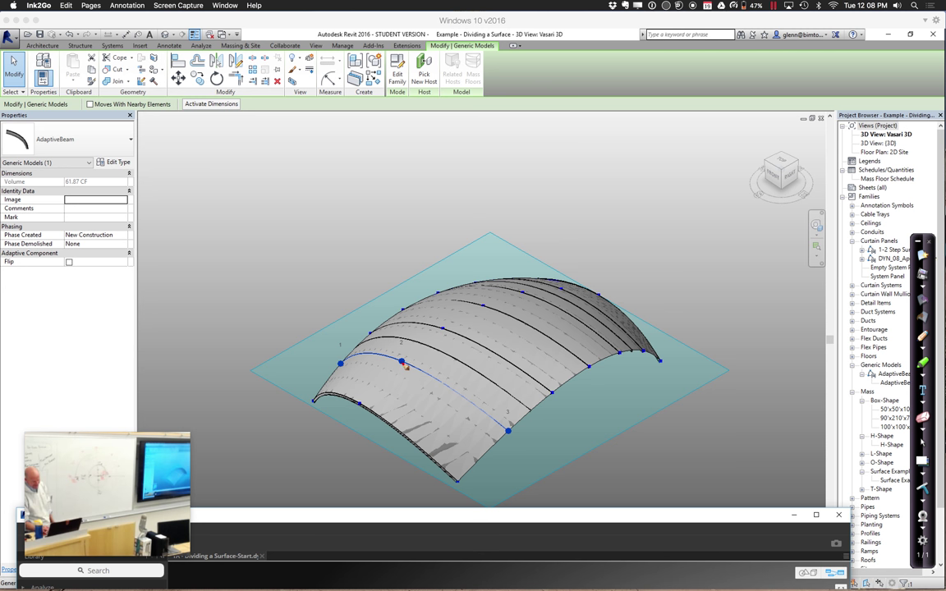
Draw red freehand rectangles marking panels between adjacent adaptive beams on the curved mass
mouse_move(403, 367)
mouse_down()
mouse_move(445, 335)
mouse_move(455, 338)
mouse_move(553, 402)
mouse_move(515, 436)
mouse_move(408, 368)
mouse_up()
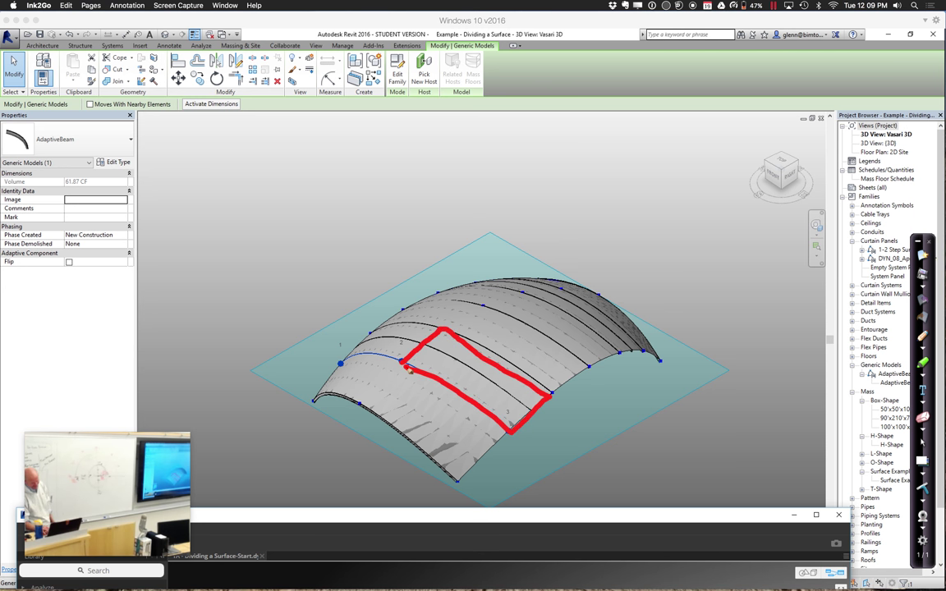
mouse_move(442, 329)
mouse_down()
mouse_move(483, 307)
mouse_move(527, 329)
mouse_move(589, 370)
mouse_move(552, 392)
mouse_up()
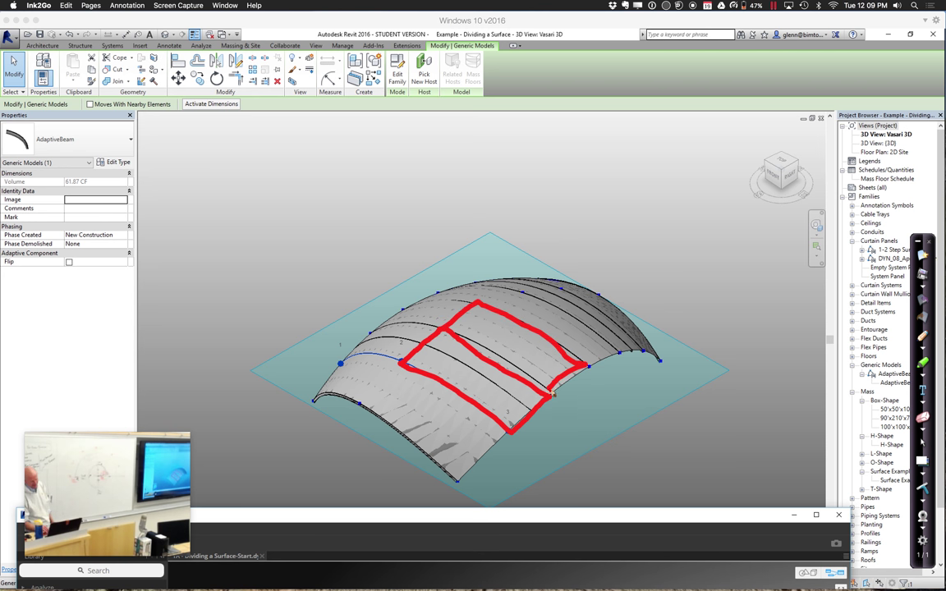
drag(337, 362, 404, 366)
mouse_move(370, 329)
mouse_down()
mouse_move(352, 353)
mouse_move(407, 326)
mouse_move(444, 328)
mouse_up()
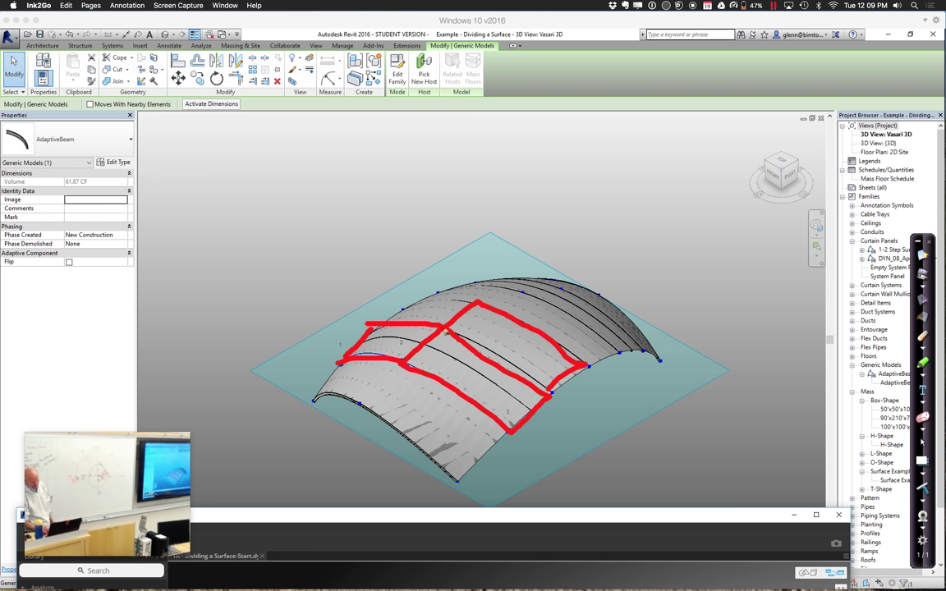
mouse_move(368, 322)
mouse_down()
mouse_move(417, 307)
mouse_move(488, 305)
mouse_up()
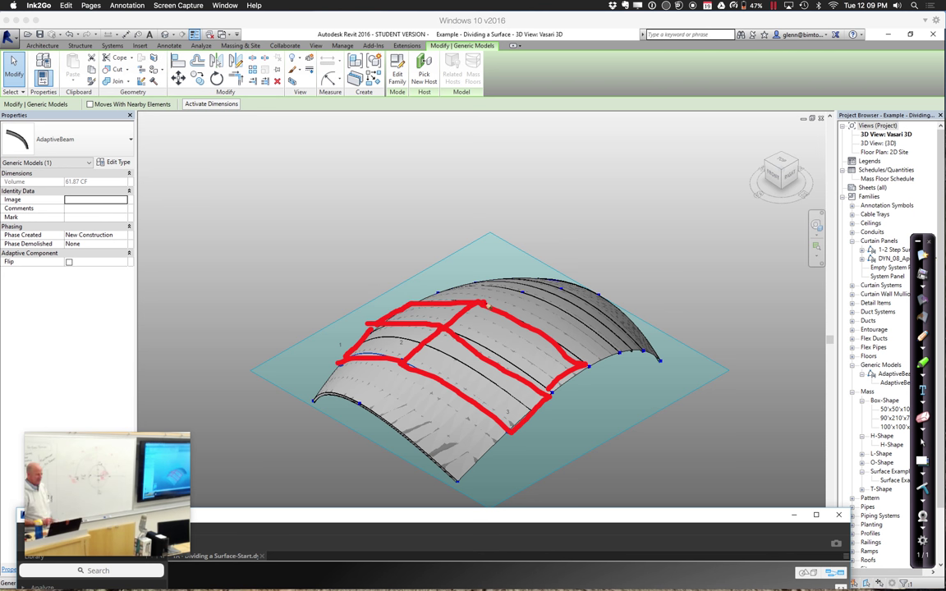
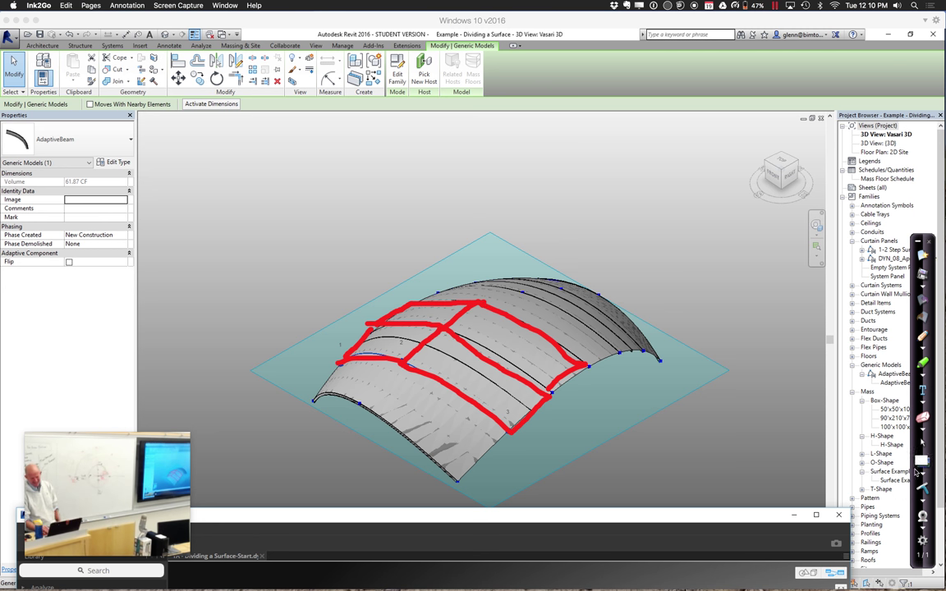
Erase the red sketch marks from the curved roof and switch to the Mindomo mind map desktop
click(925, 490)
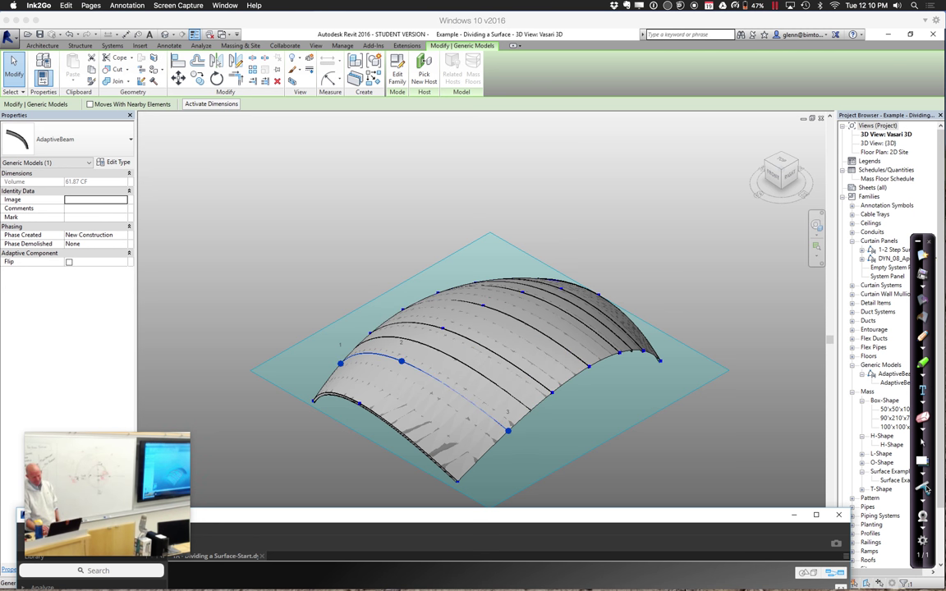
key(ctrl+Left)
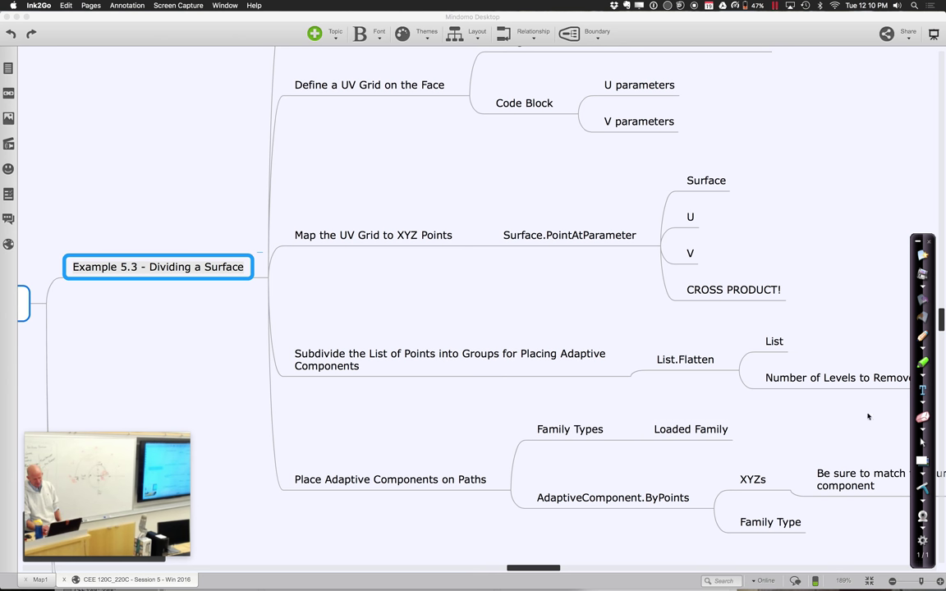
Fit the whole mind map in the window, then scroll down and select the Example 5.4 topic
click(262, 279)
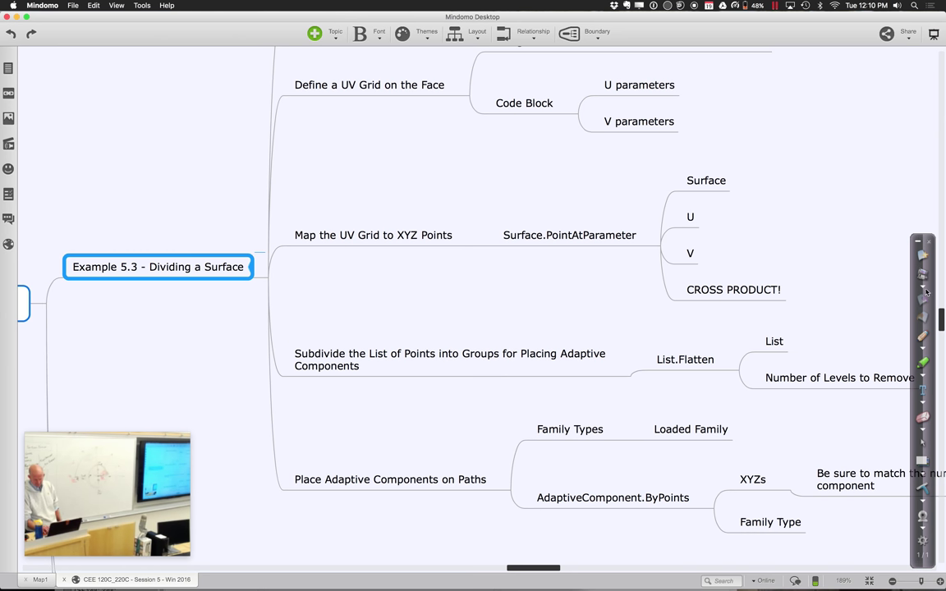
click(942, 337)
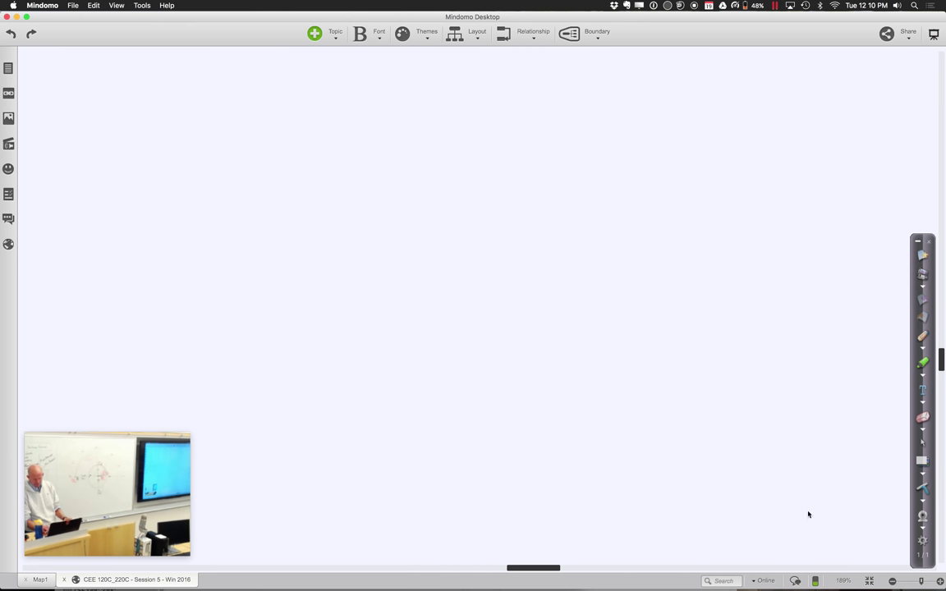
click(869, 580)
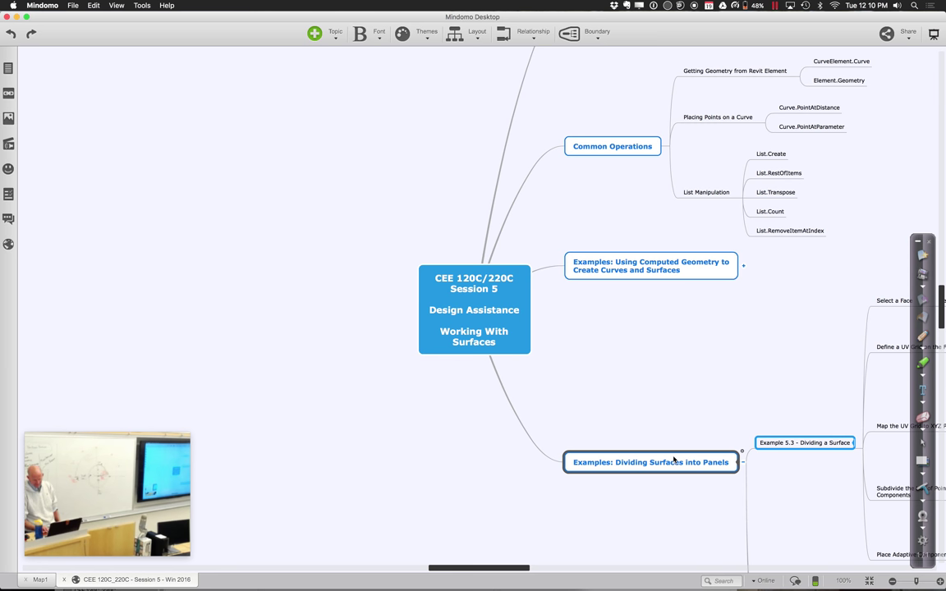
scroll(674, 458, down, 2)
scroll(673, 460, down, 5)
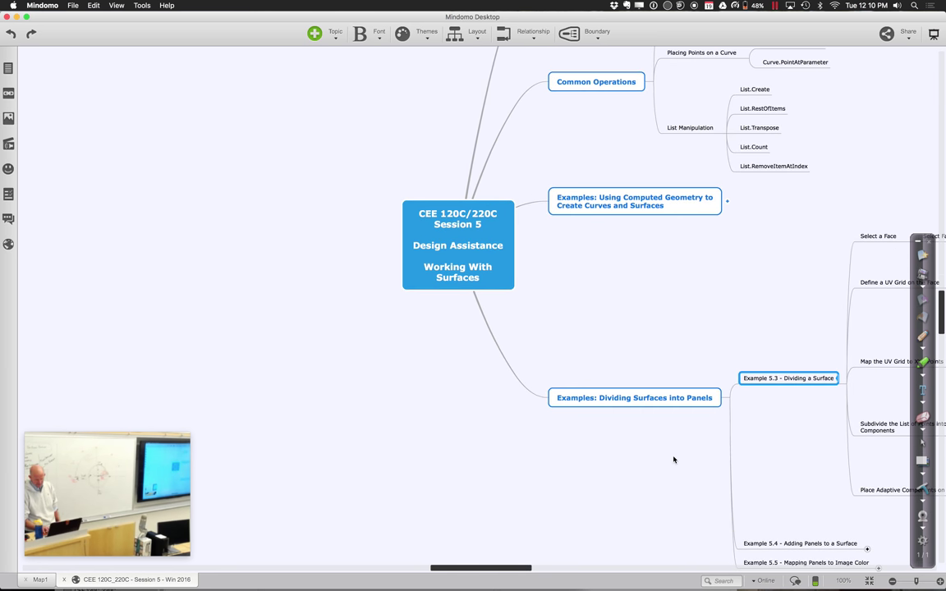
scroll(673, 460, down, 5)
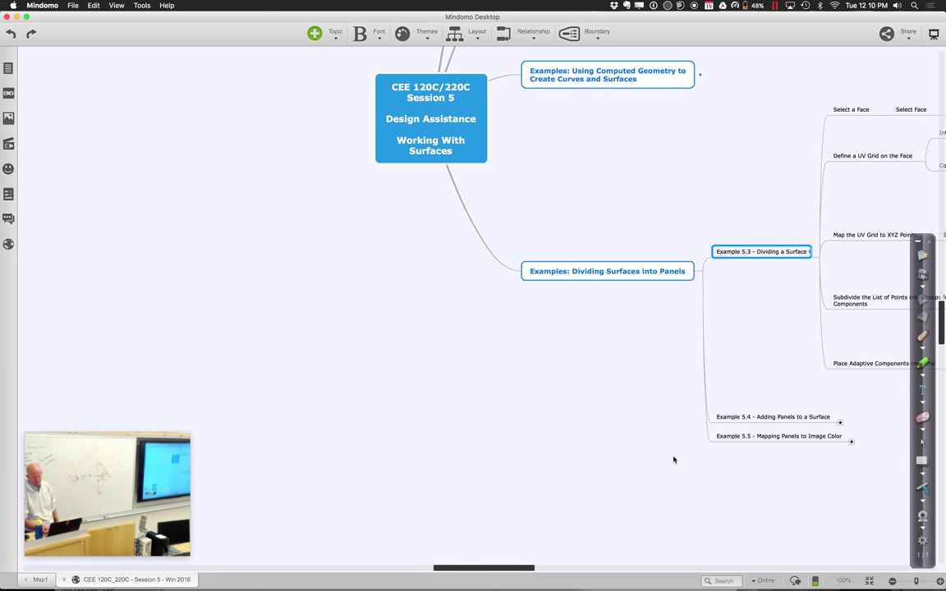
scroll(674, 460, right, 5)
scroll(673, 460, down, 2)
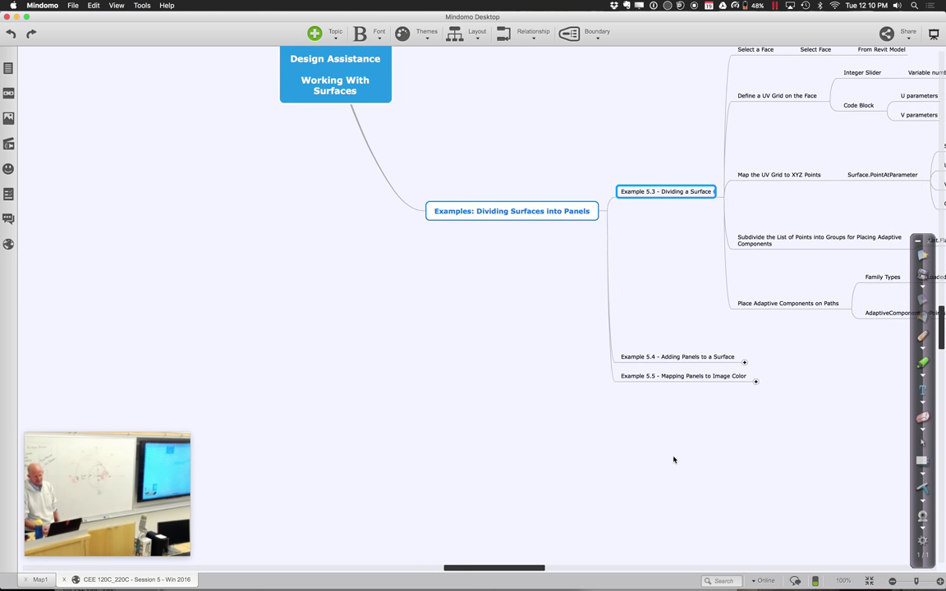
scroll(674, 460, down, 1)
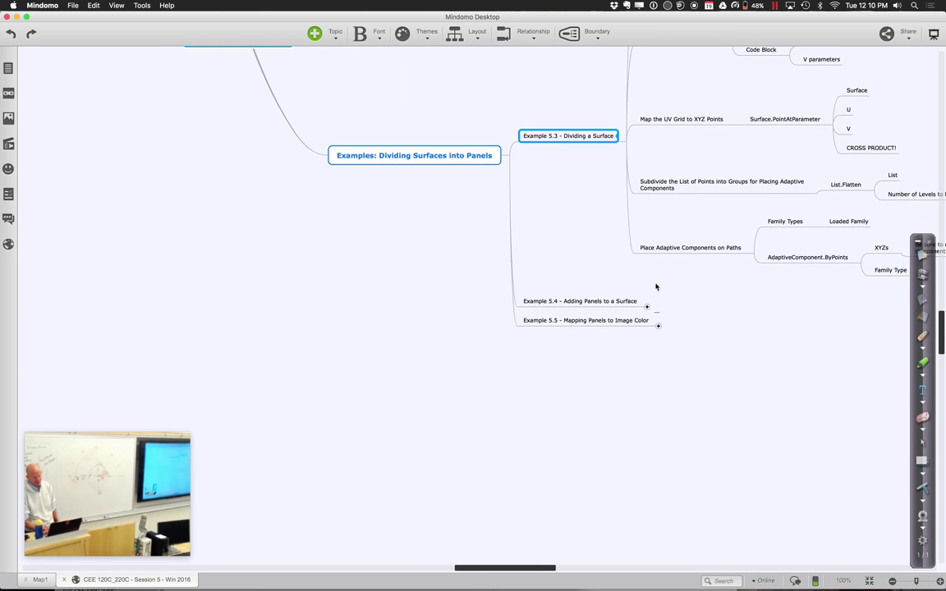
click(648, 311)
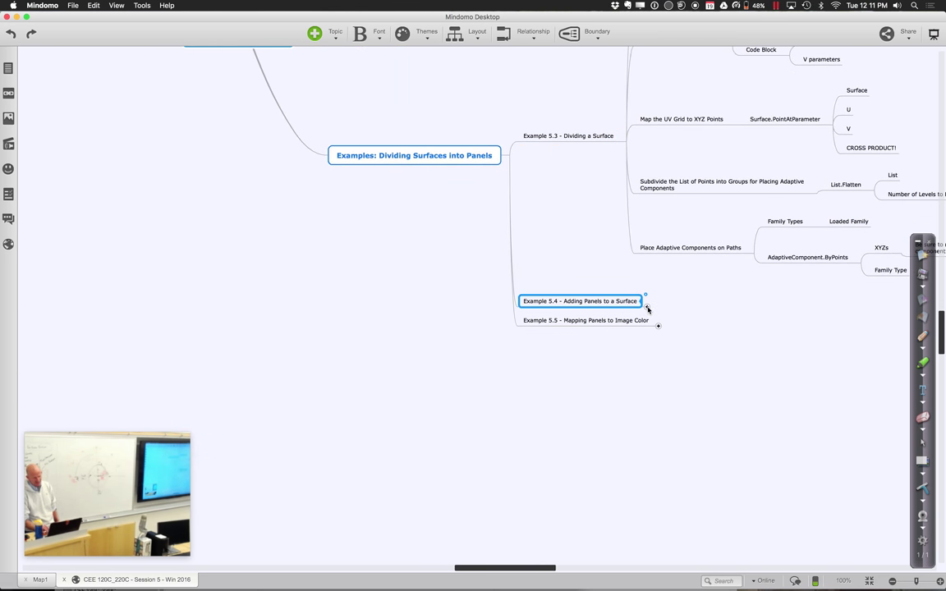
Expand the Example 5.4 branch to read its steps, then return to the Revit desktop
click(646, 308)
scroll(698, 349, right, 2)
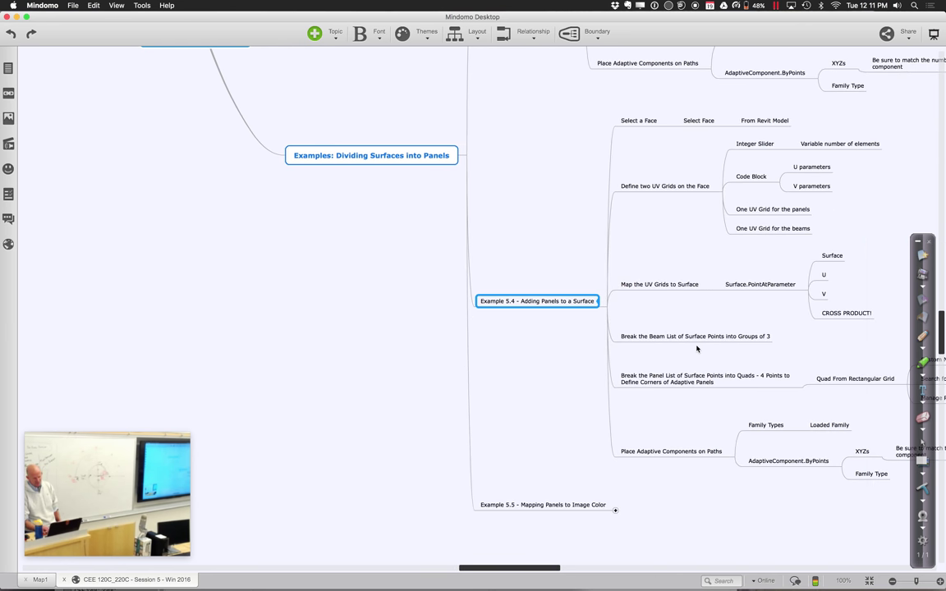
scroll(698, 348, right, 6)
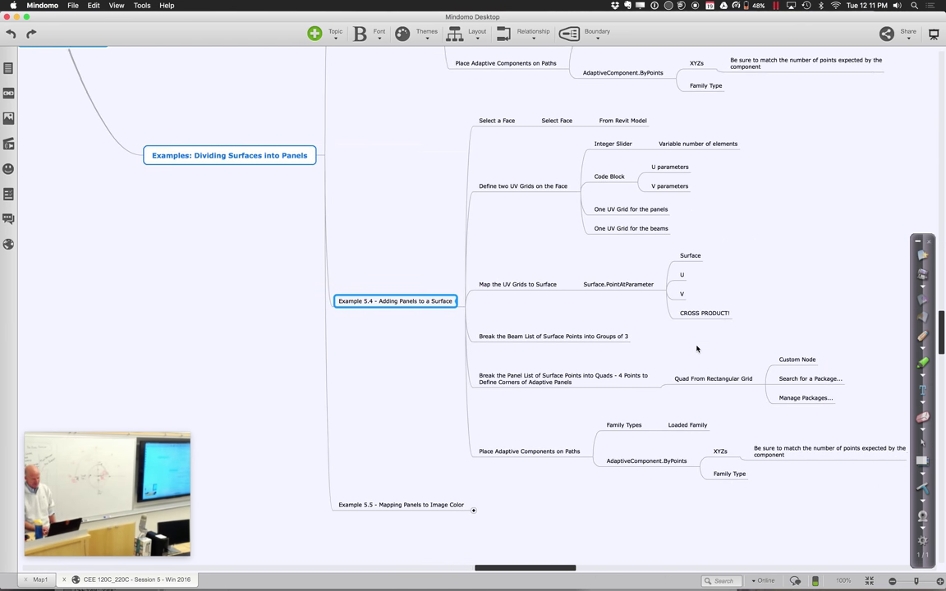
scroll(698, 348, down, 1)
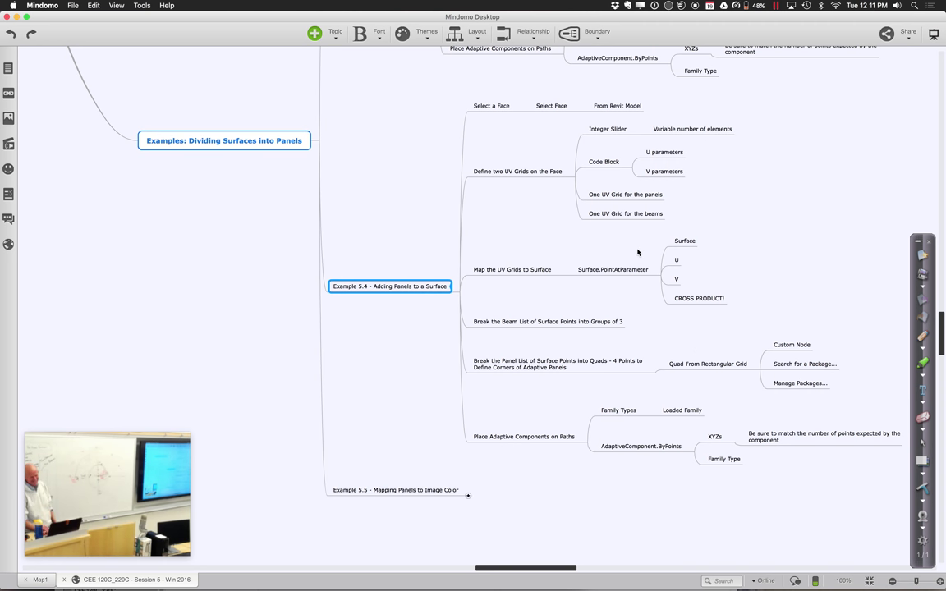
key(ctrl+Right)
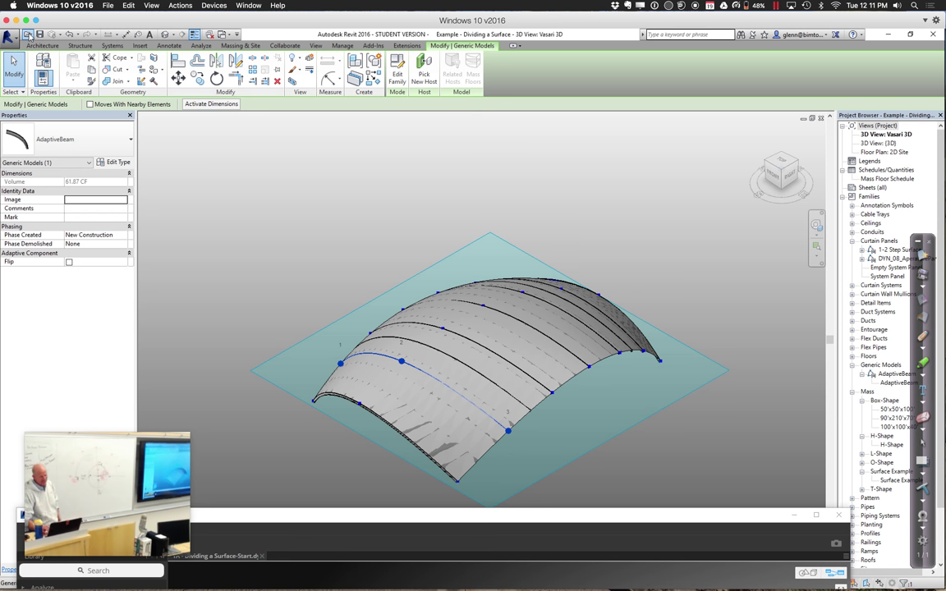
Open the Adding Panels to a Surface project from the Session 5 Example 5.4 folder
click(27, 35)
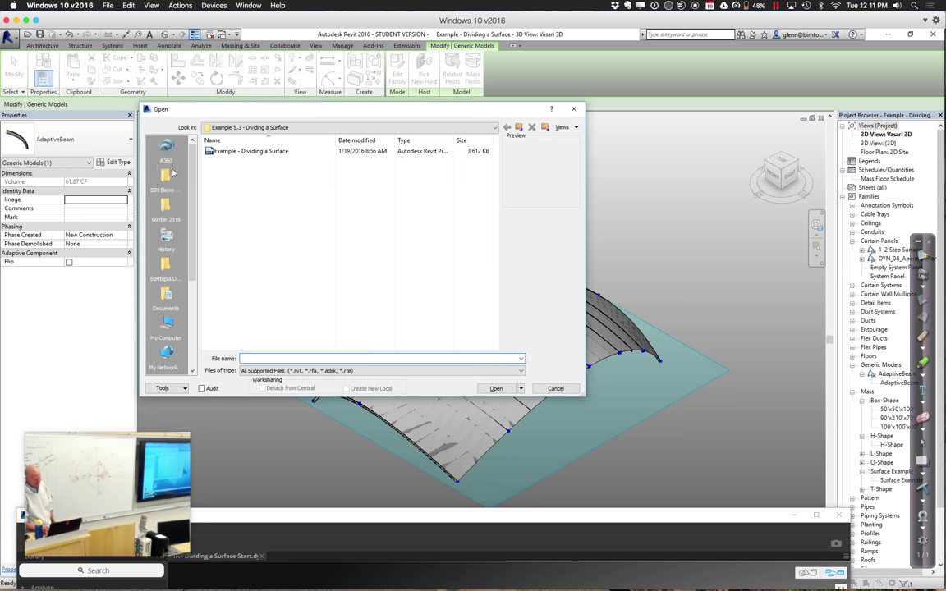
click(249, 130)
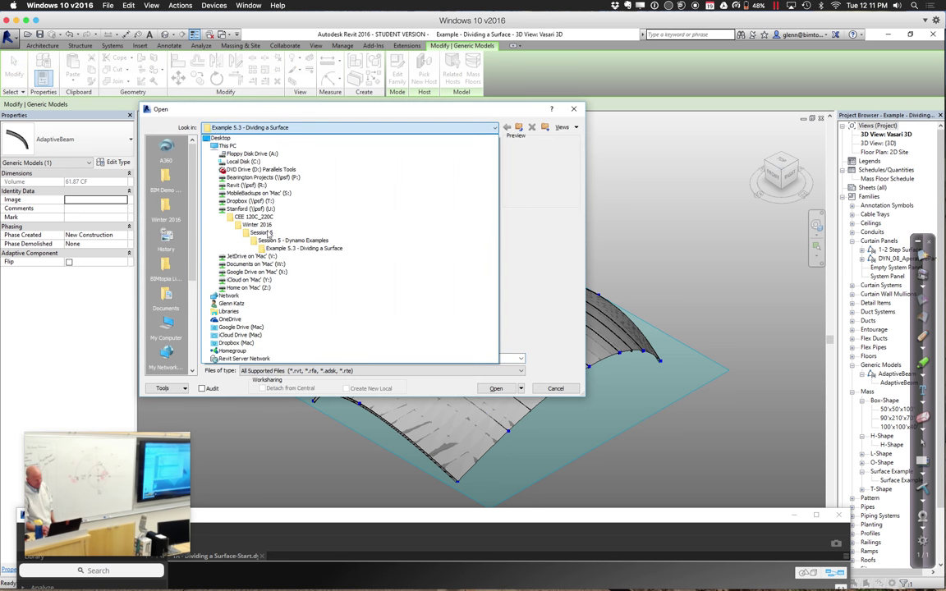
click(273, 241)
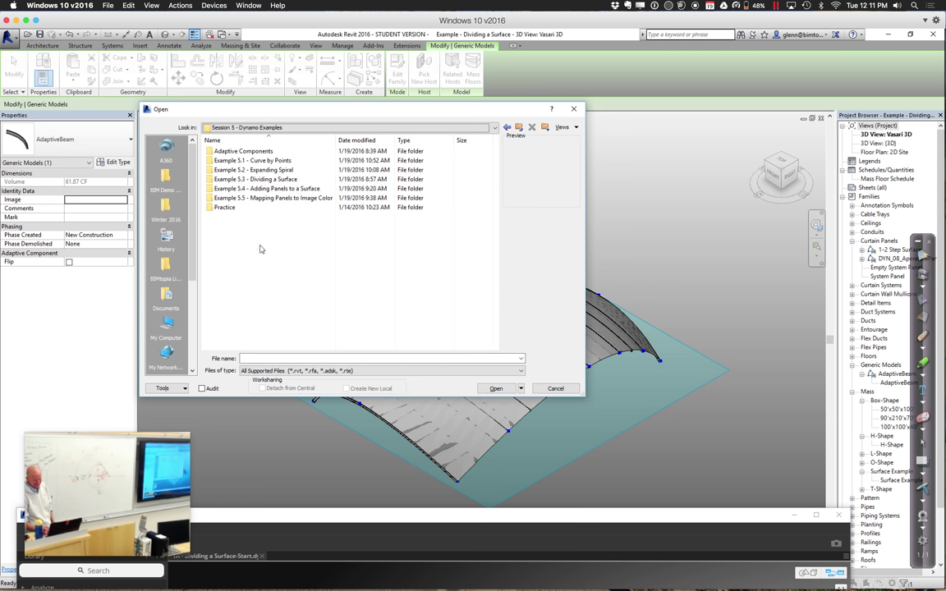
double_click(249, 191)
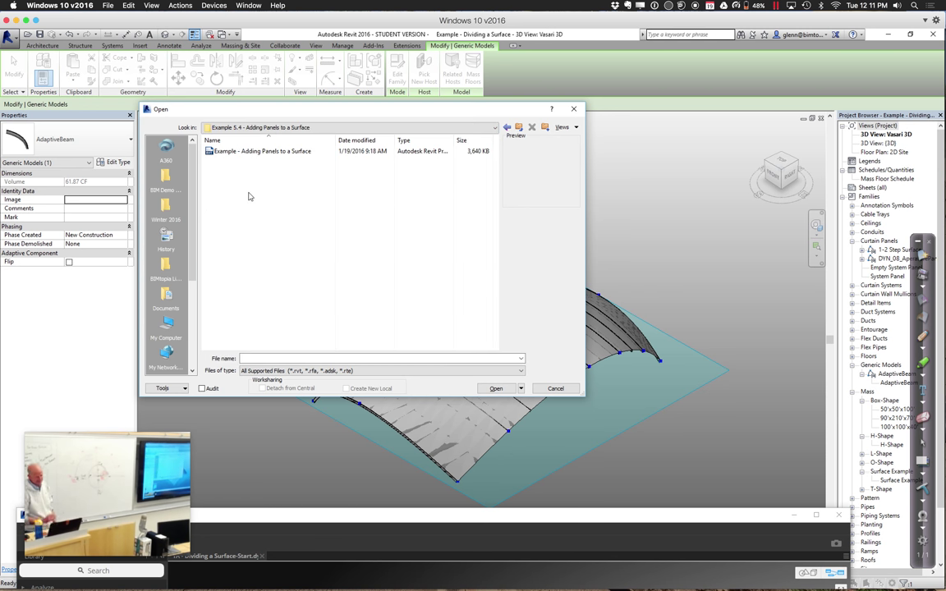
double_click(226, 153)
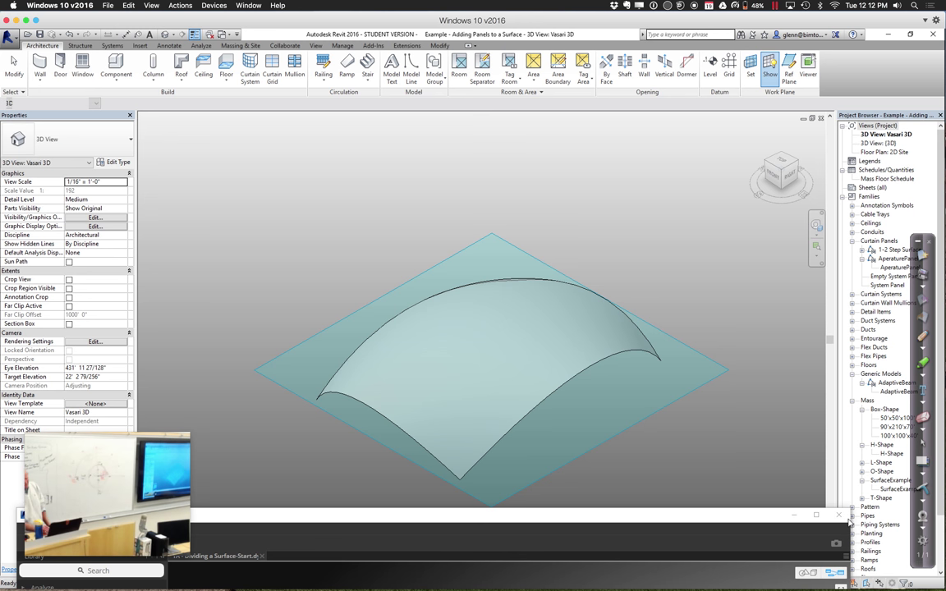
Close Dynamo without saving the graph and reopen the Adding Panels to a Surface project
click(839, 516)
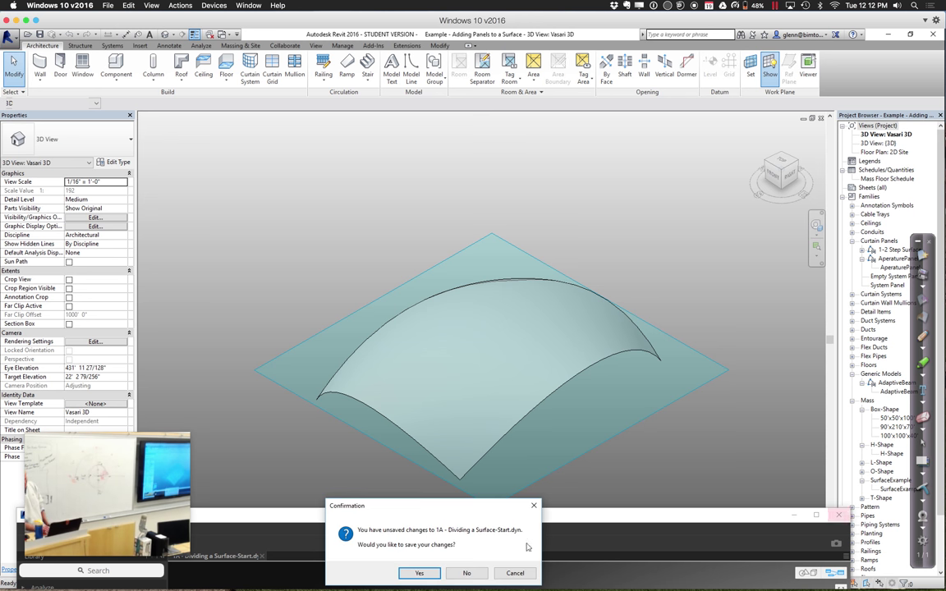
click(467, 573)
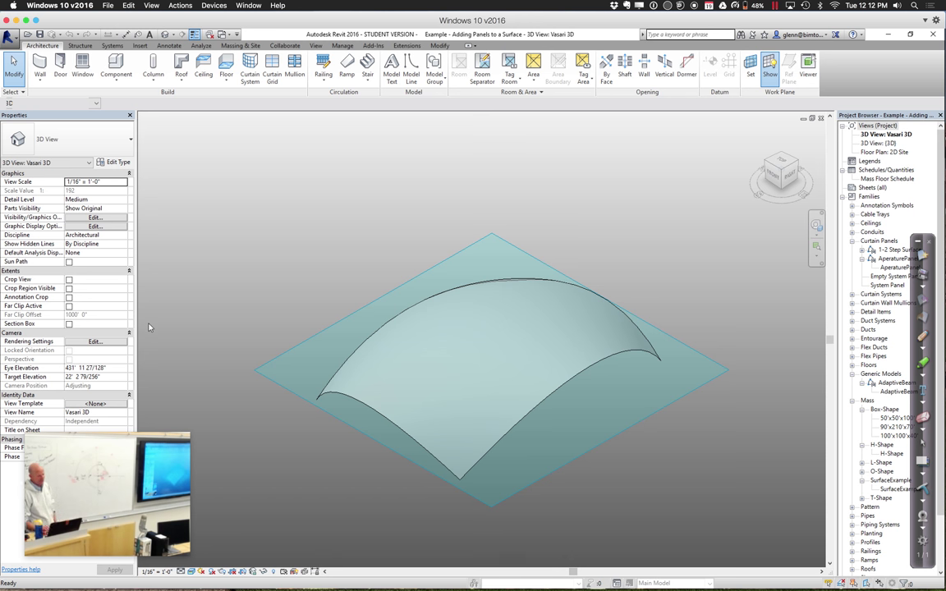
click(27, 35)
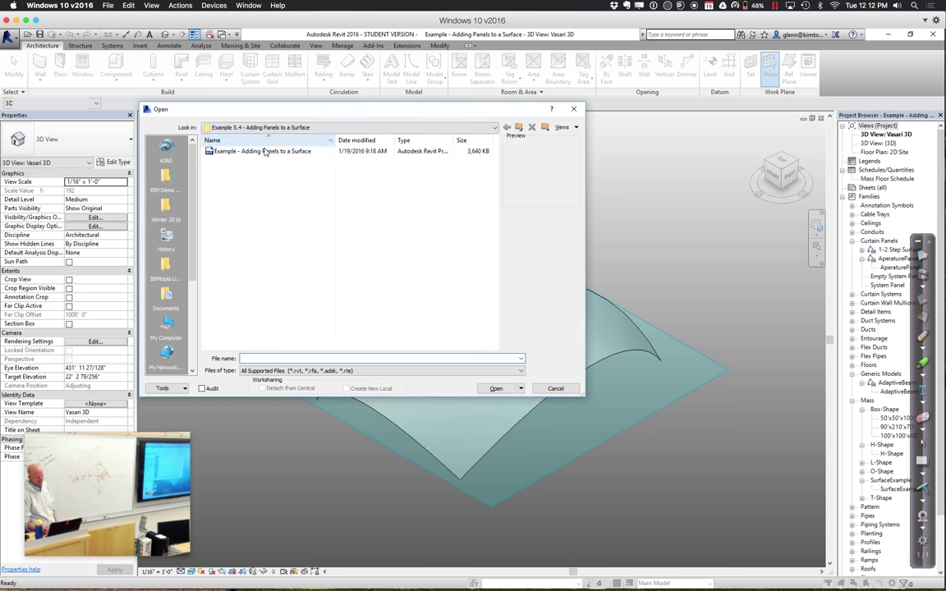
click(264, 153)
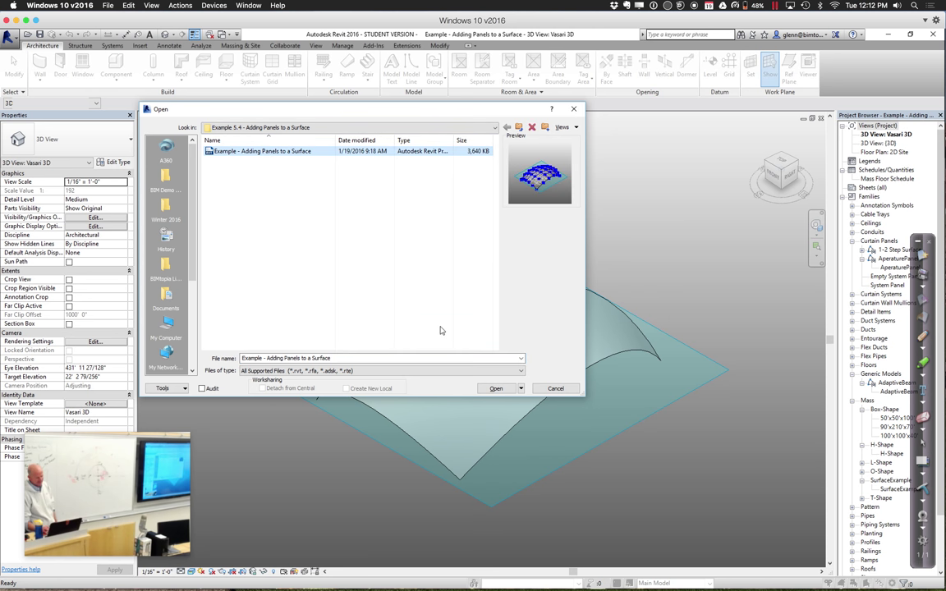
click(496, 388)
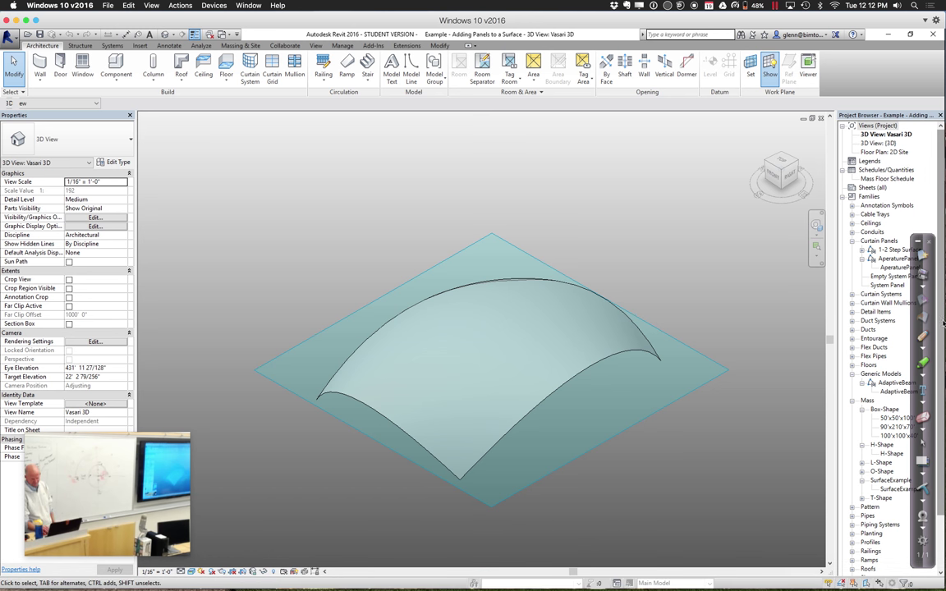
click(379, 46)
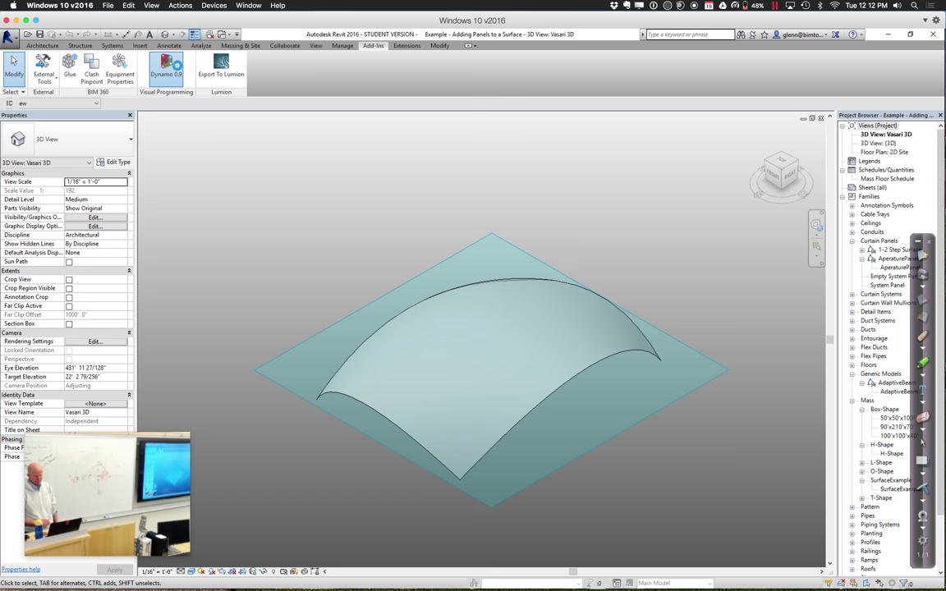
Launch Dynamo and open the 1A - Adding Panels to a Surface-Start graph, enlarging its window
click(164, 65)
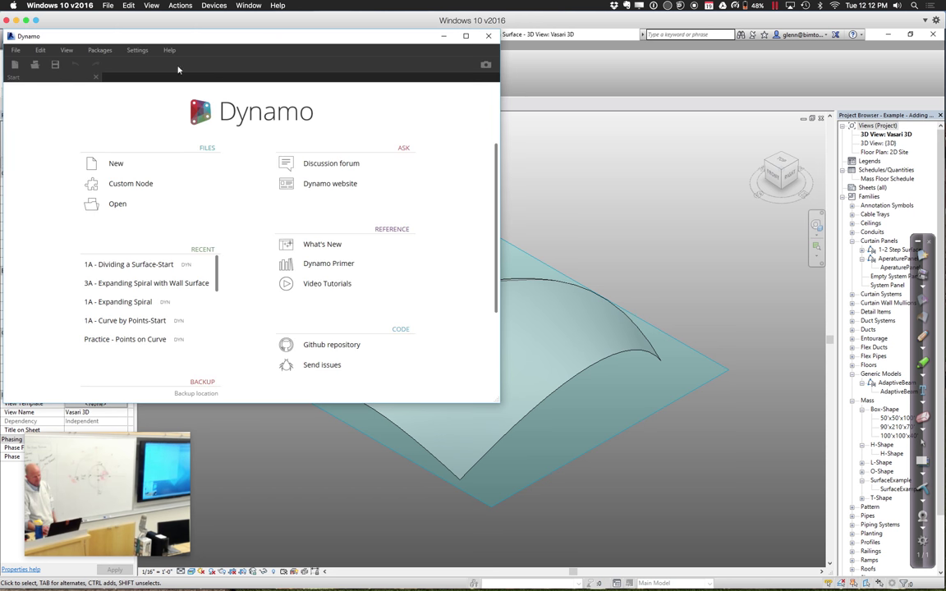
click(117, 206)
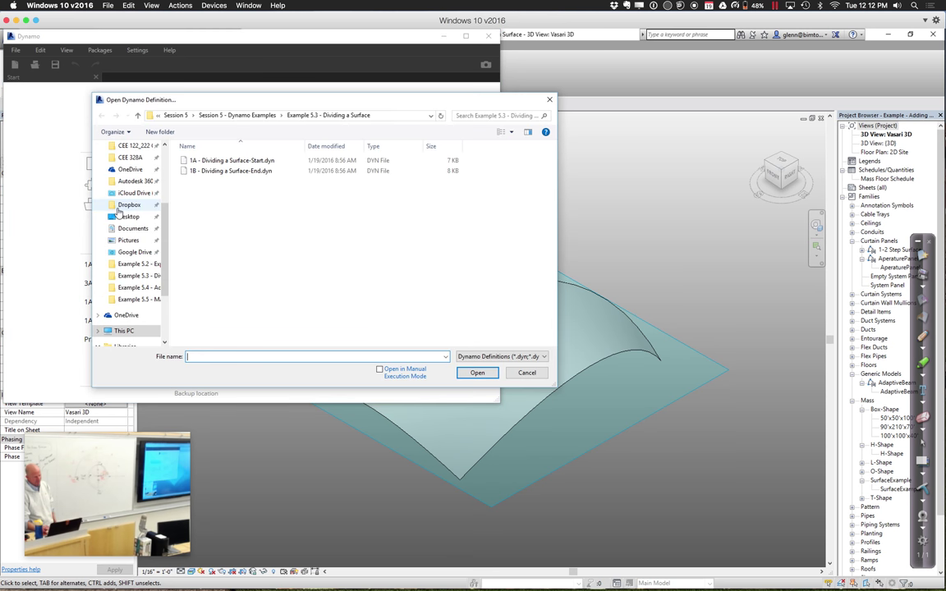
click(239, 115)
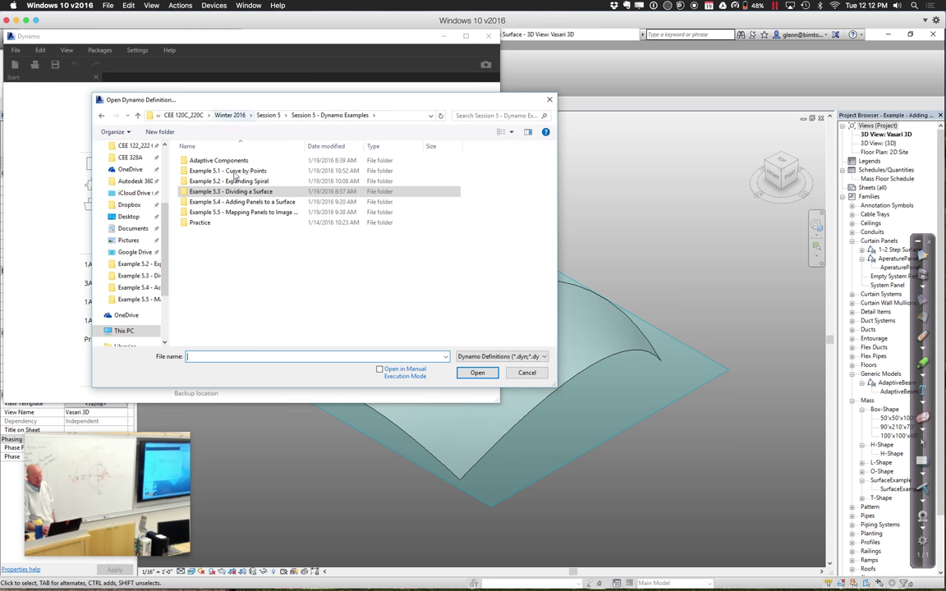
double_click(227, 203)
double_click(228, 161)
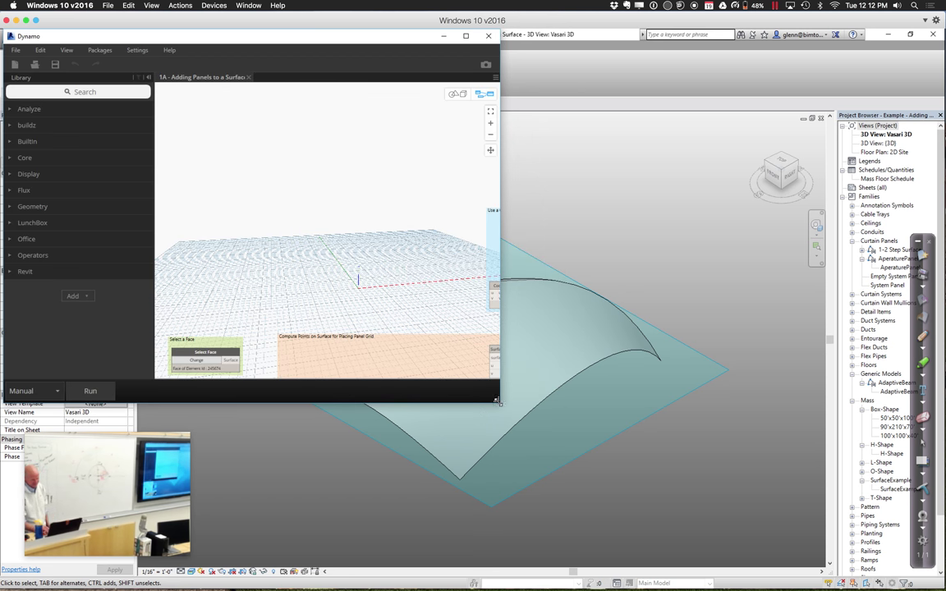
drag(496, 400, 943, 566)
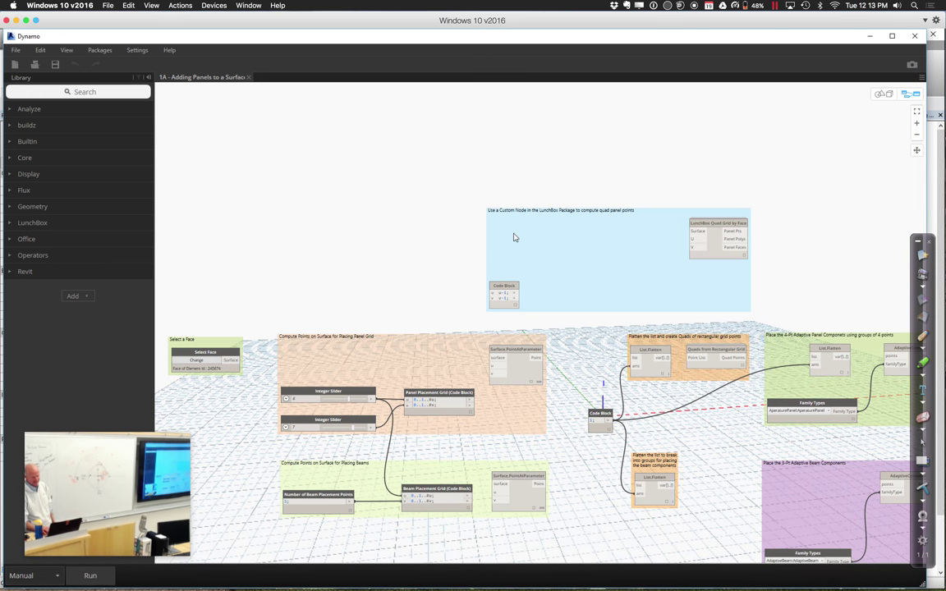
Pick the curved roof face for Select Face, then pan to the Panel Placement Grid node
drag(244, 41, 728, 85)
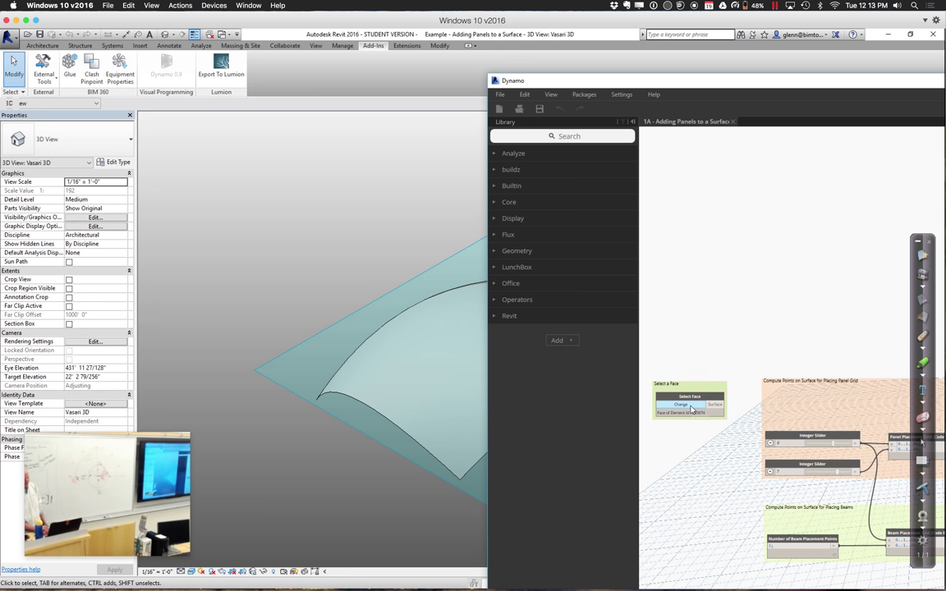
click(692, 408)
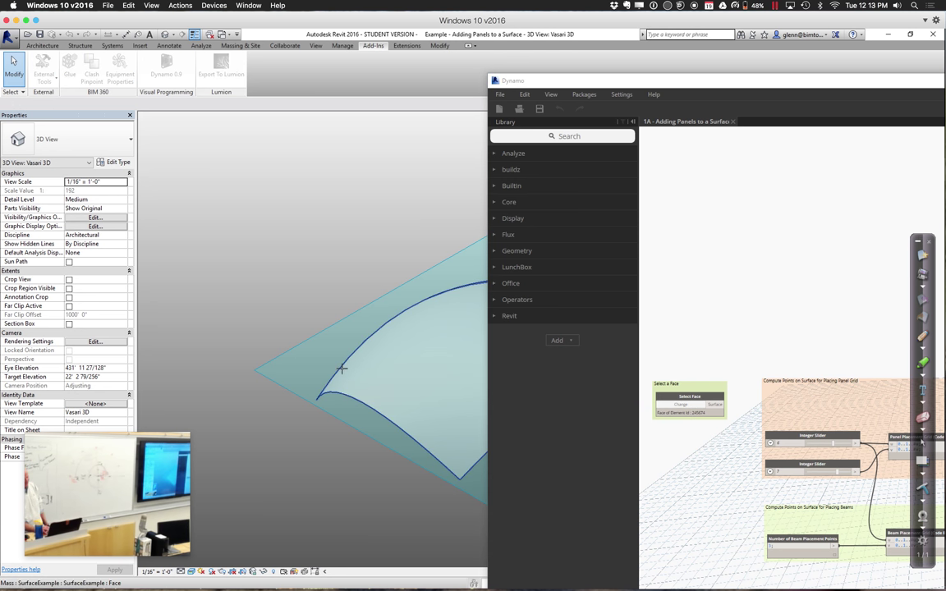
drag(697, 88, 237, 42)
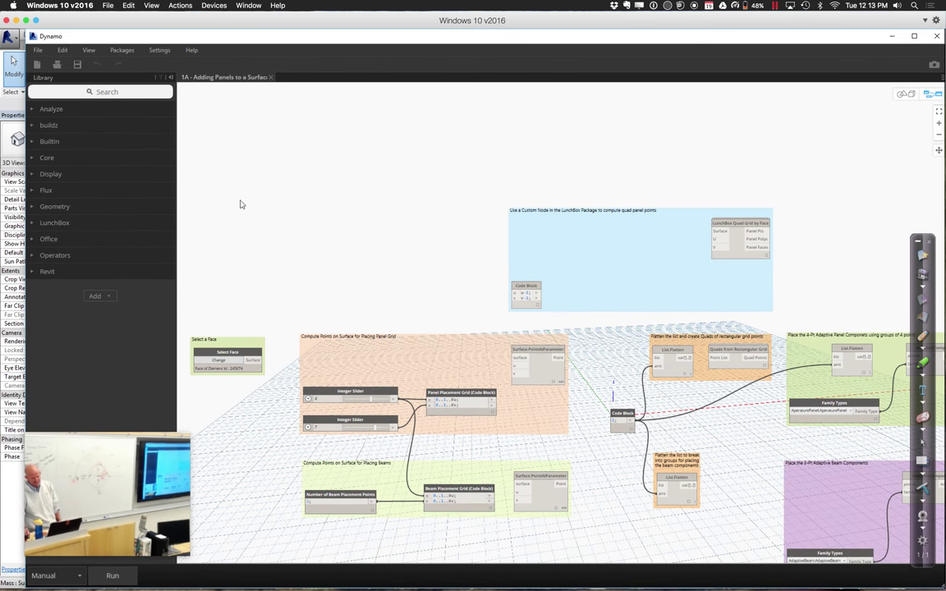
scroll(306, 278, up, 3)
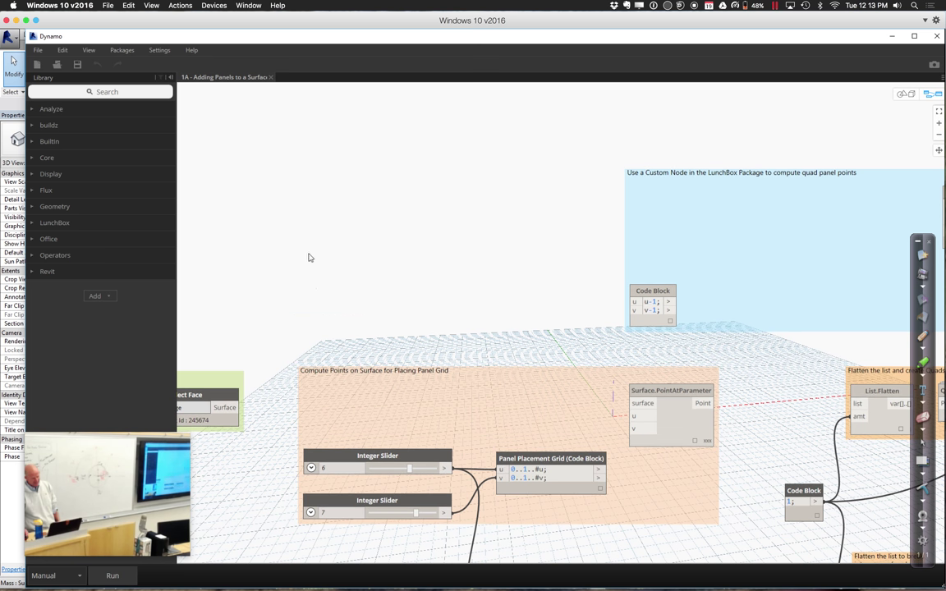
middle_drag(309, 258, 369, 146)
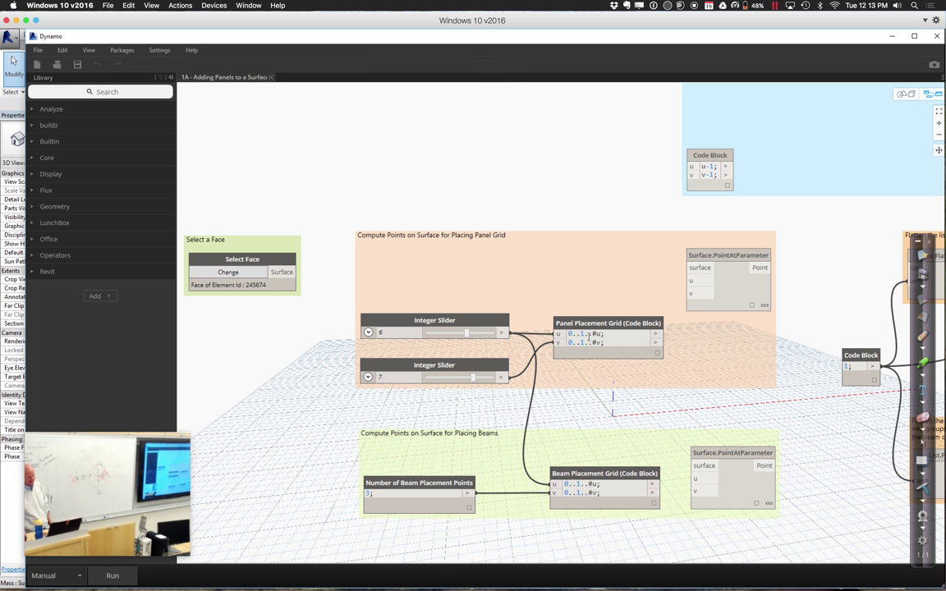
click(658, 355)
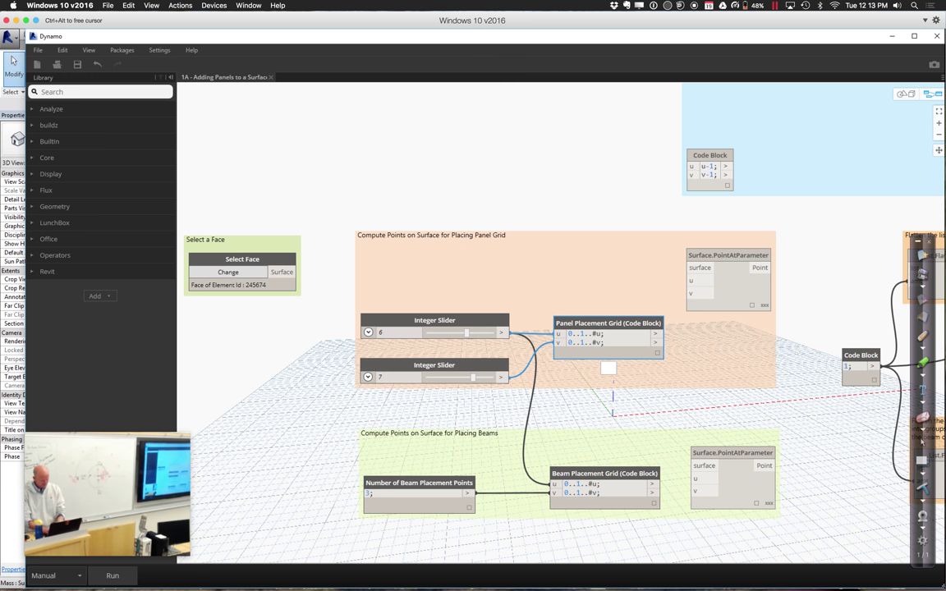
Add two Watch nodes from the Library beside the Panel Placement Grid node
text(w)
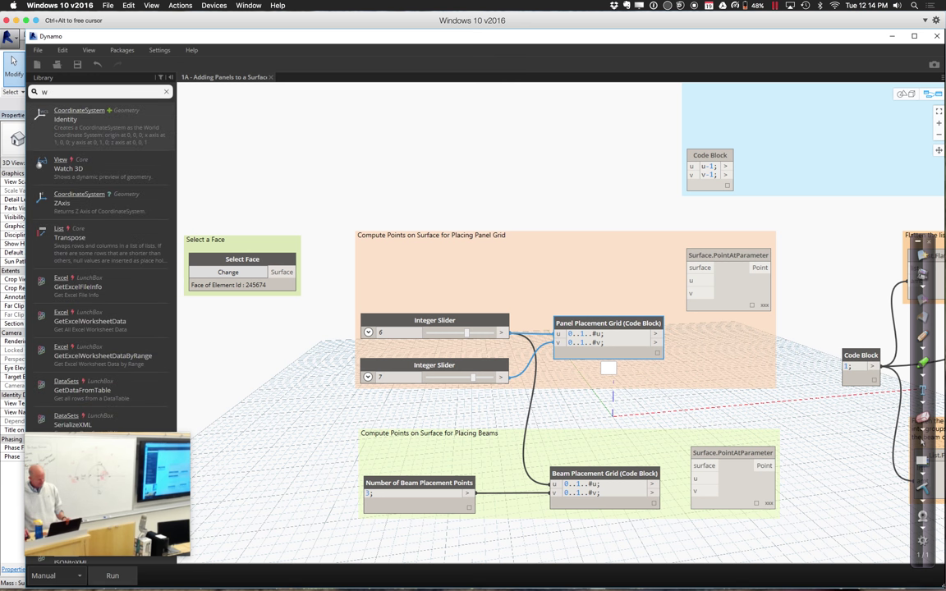
text(atch)
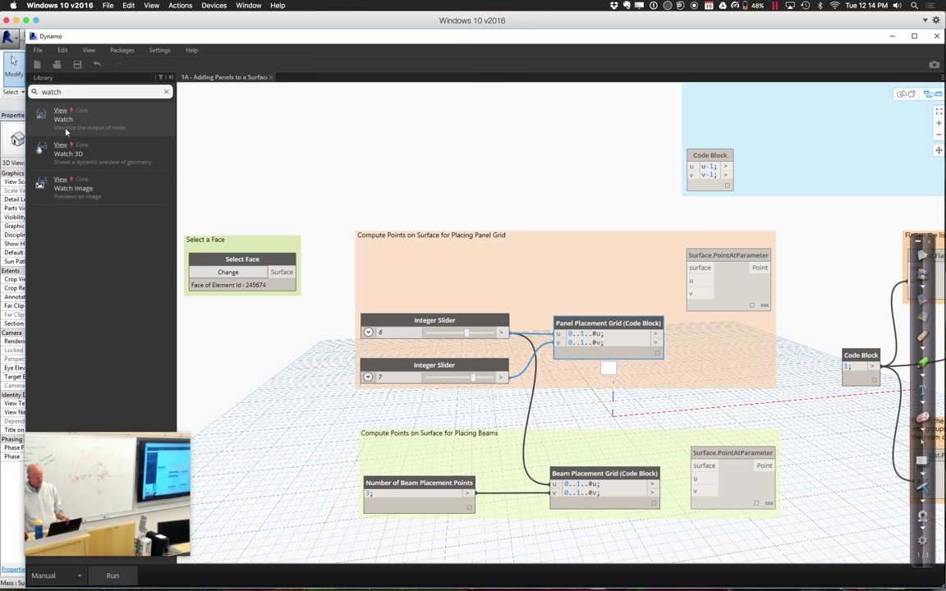
click(63, 118)
click(63, 118)
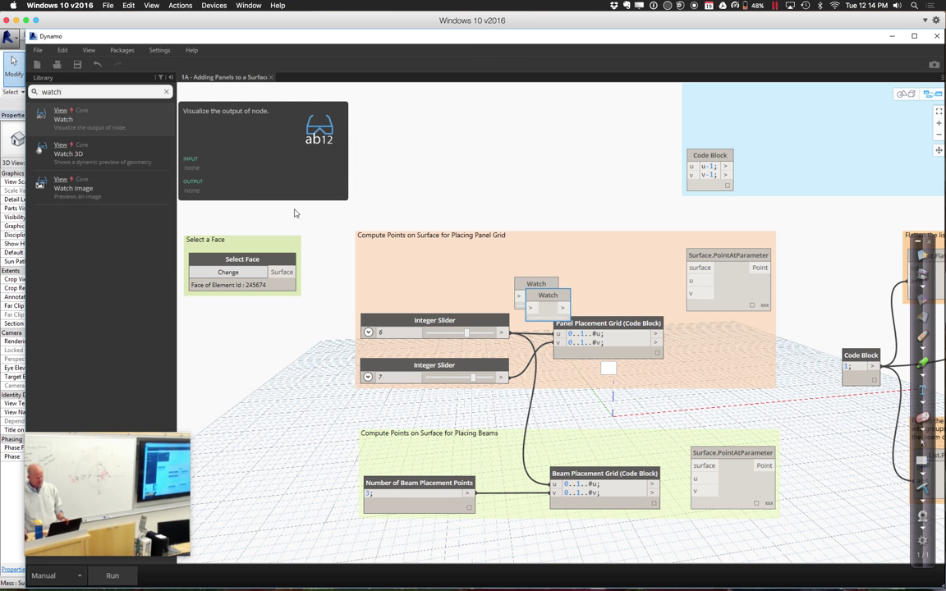
drag(548, 296, 691, 398)
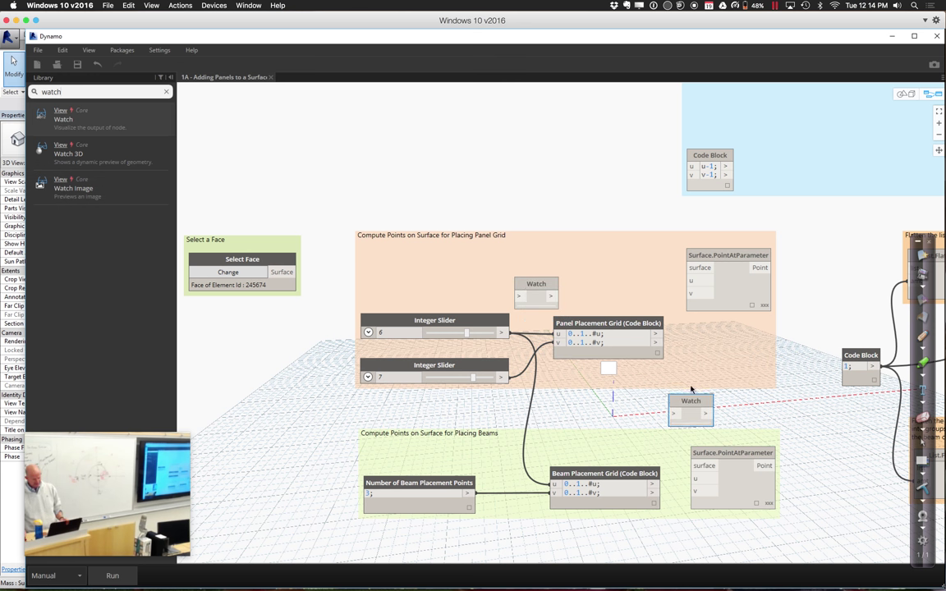
drag(536, 284, 723, 378)
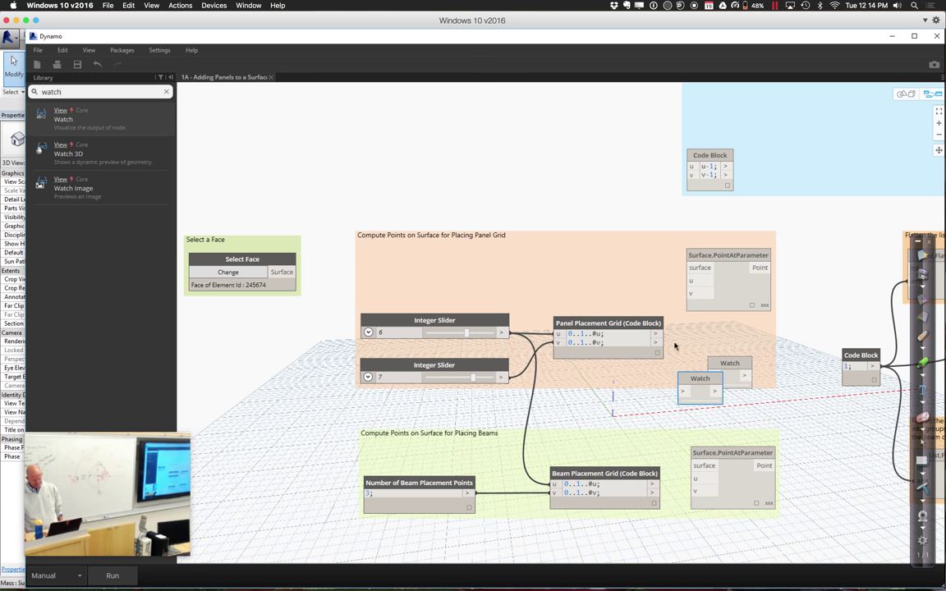
Wire the grid's u and v outputs into the two Watch nodes and run the graph
drag(657, 334, 714, 385)
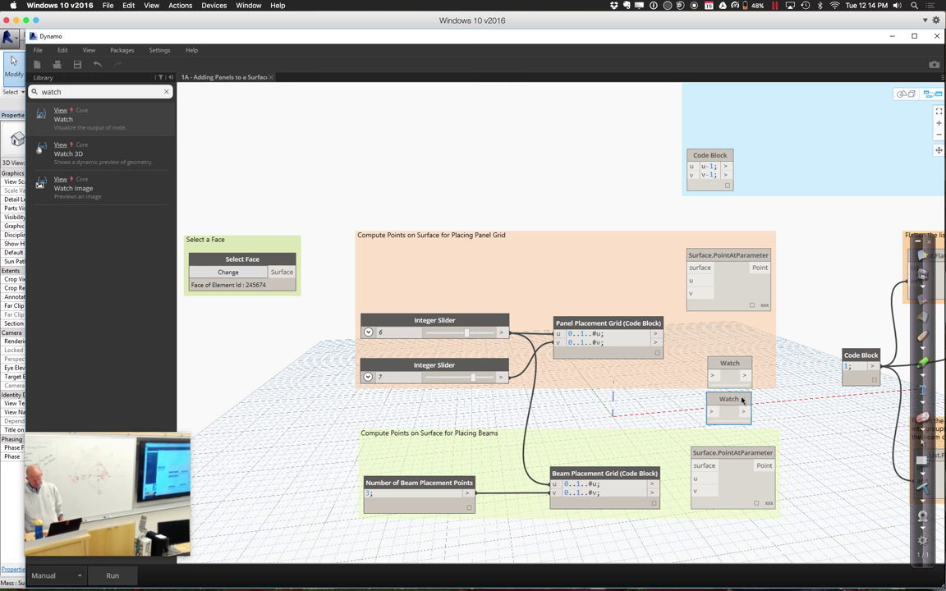
drag(657, 336, 732, 398)
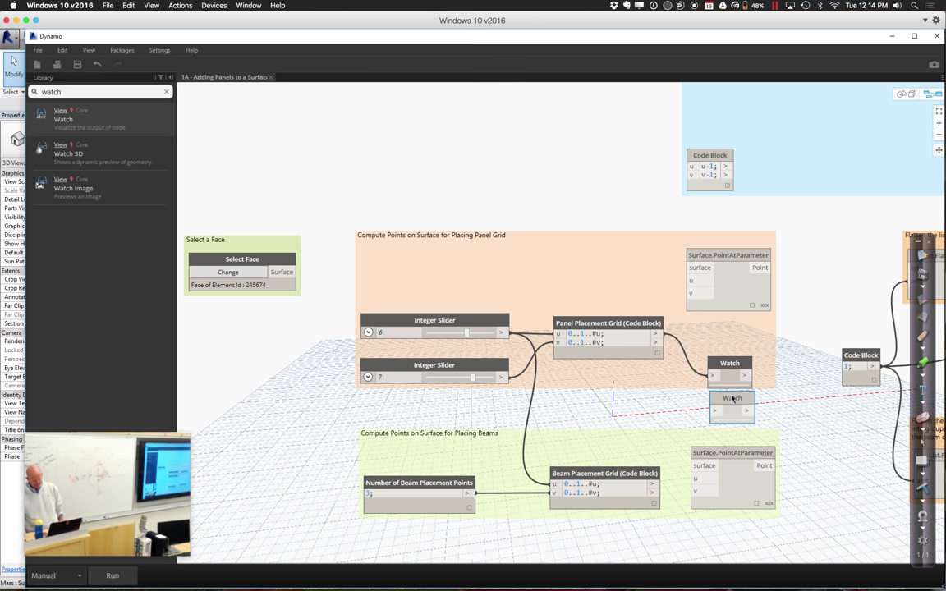
drag(656, 345, 714, 410)
drag(723, 367, 776, 360)
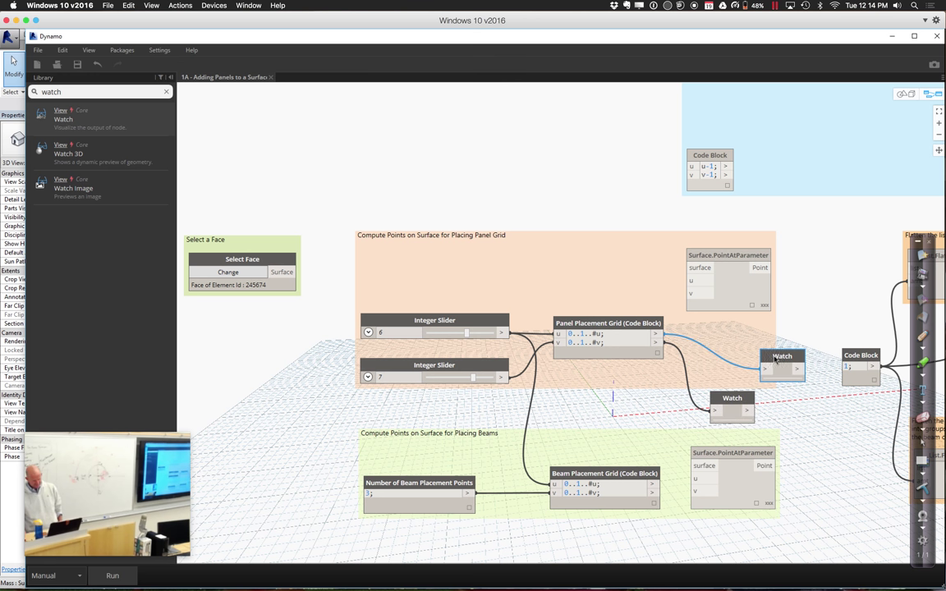
click(116, 574)
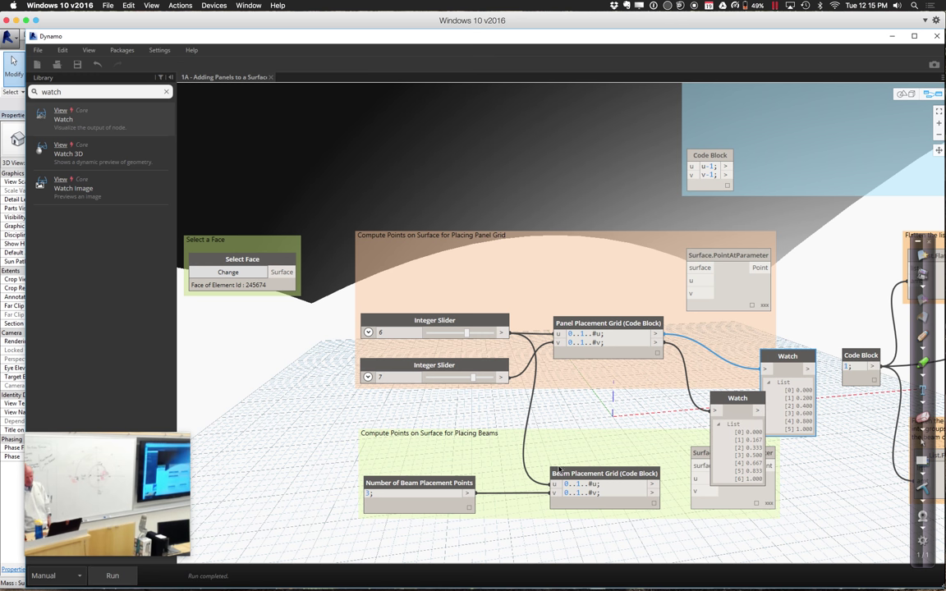
Connect the grid's u and v outputs and the Select Face surface into Surface.PointAtParameter
click(662, 337)
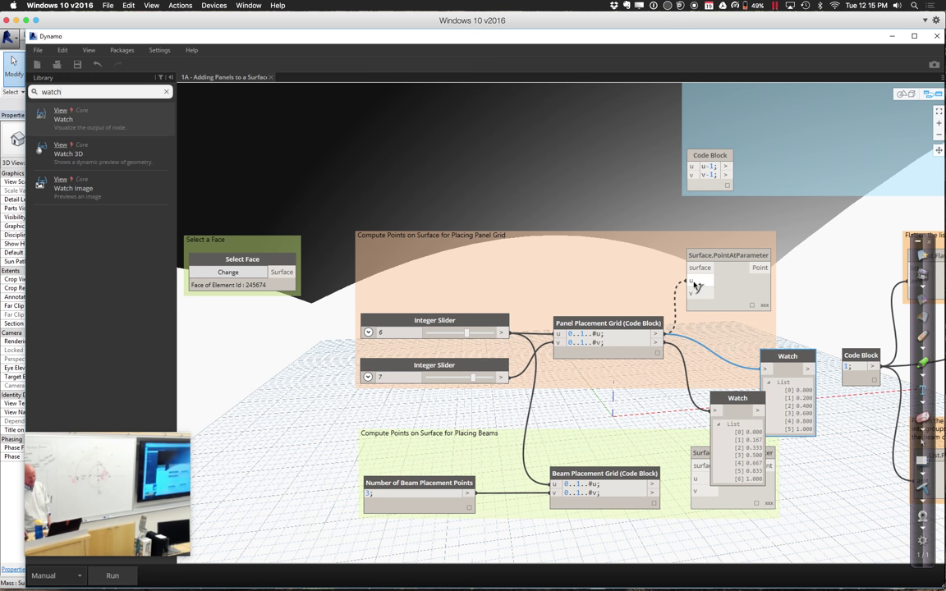
click(663, 343)
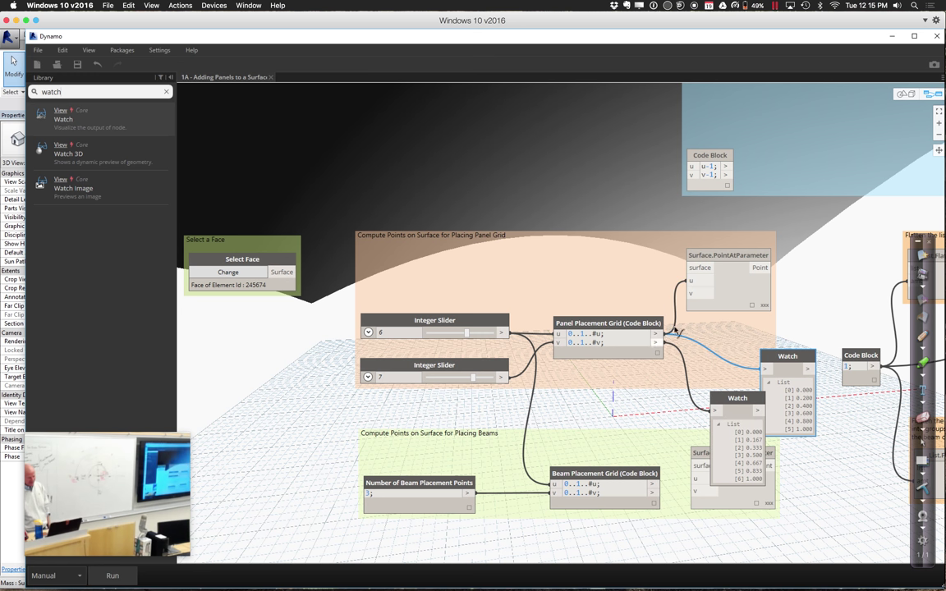
click(694, 295)
click(295, 274)
click(697, 270)
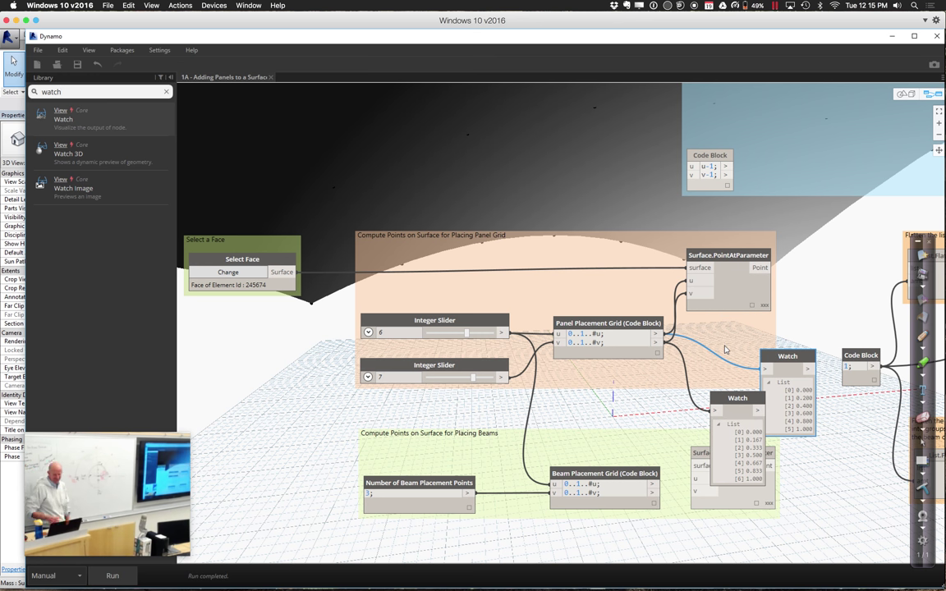
Rearrange the Watch nodes, preview Surface.PointAtParameter's point list, and reveal the roof points in Revit
drag(739, 403, 729, 527)
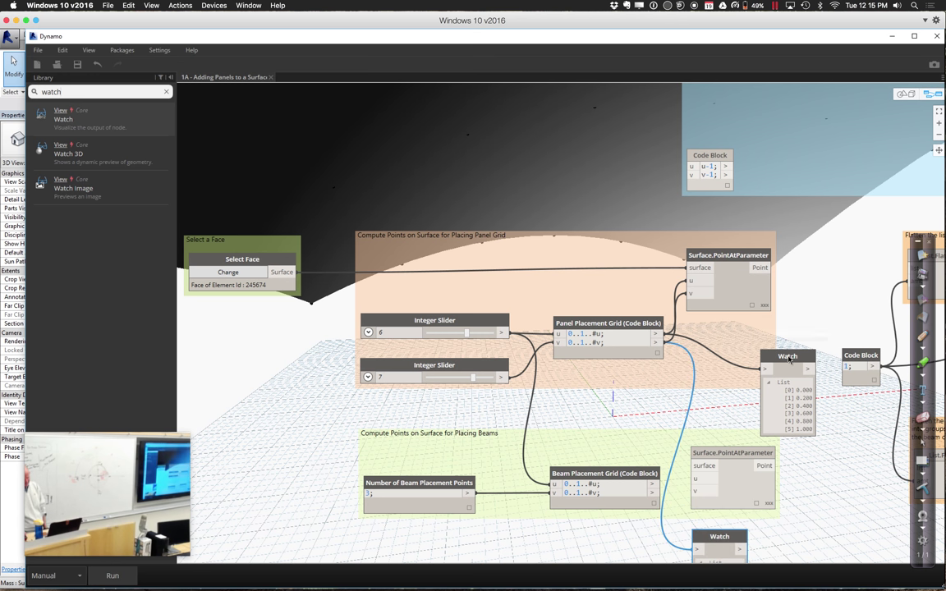
drag(789, 358, 819, 520)
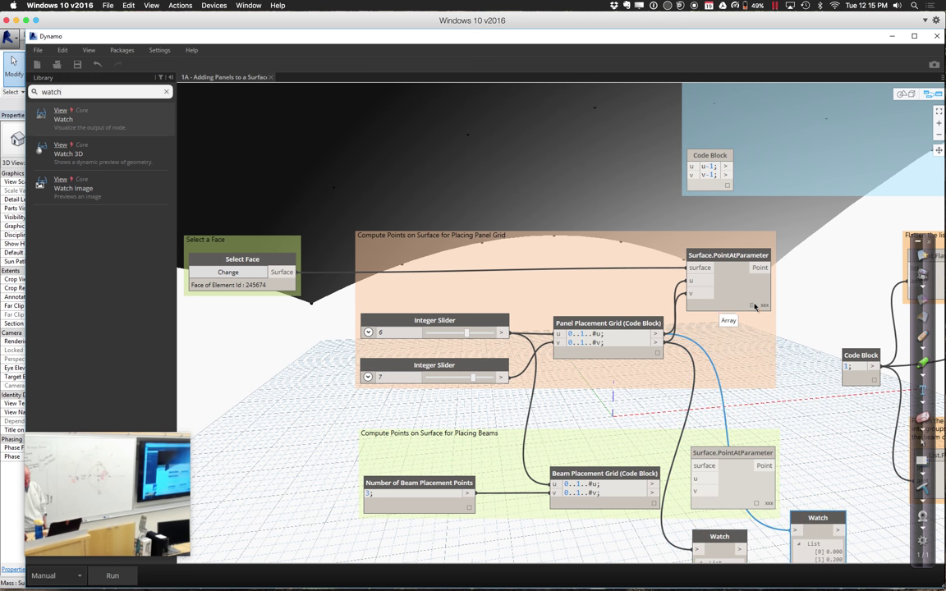
click(754, 308)
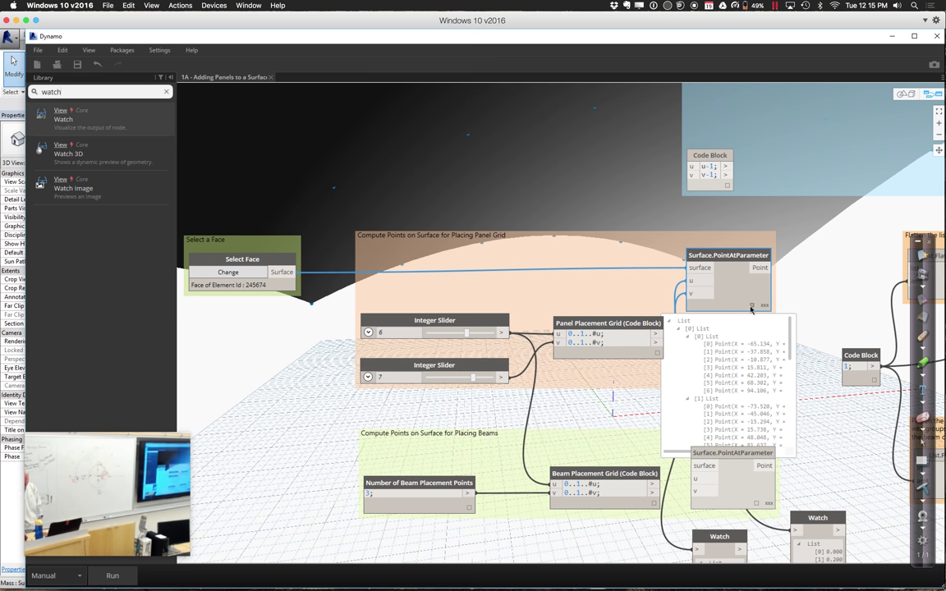
drag(791, 344, 787, 323)
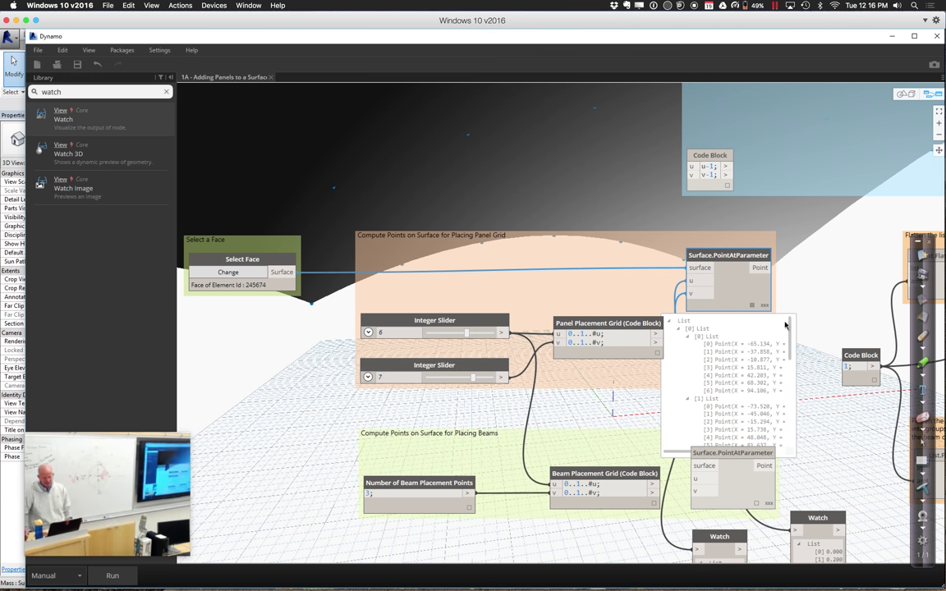
drag(435, 43, 415, 464)
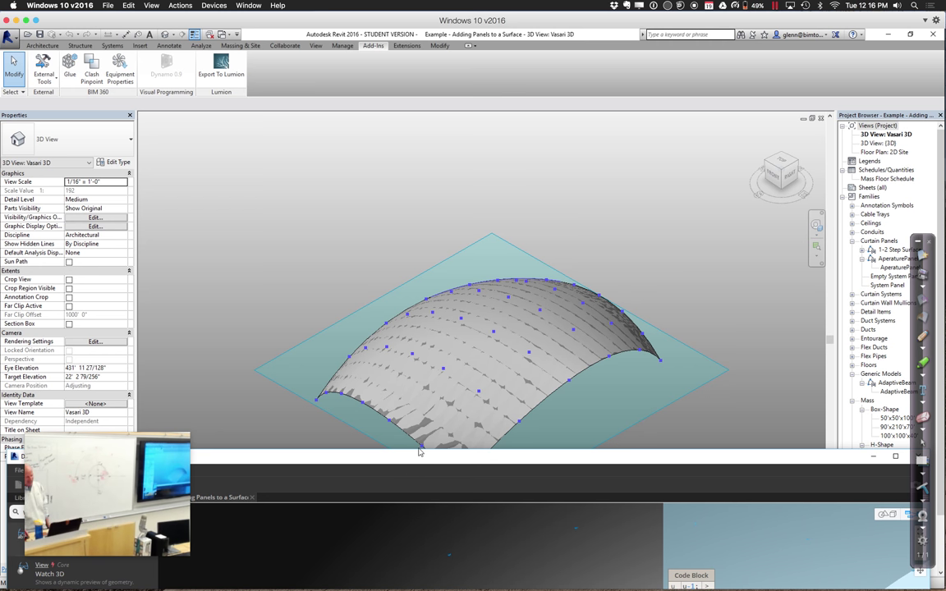
Move the Dynamo window back over Revit and pan the graph toward the List.Flatten groups
drag(419, 451, 358, 158)
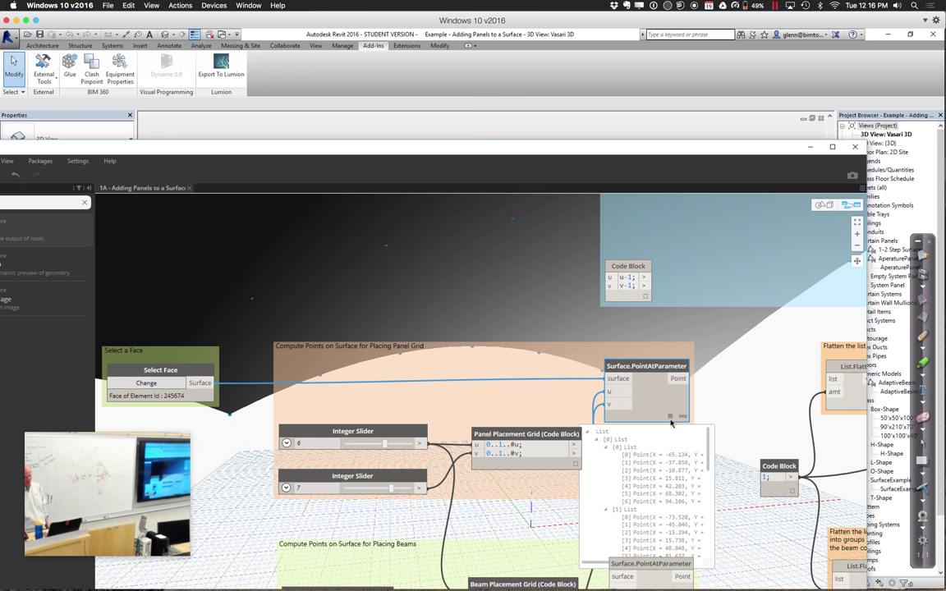
middle_drag(725, 441, 490, 405)
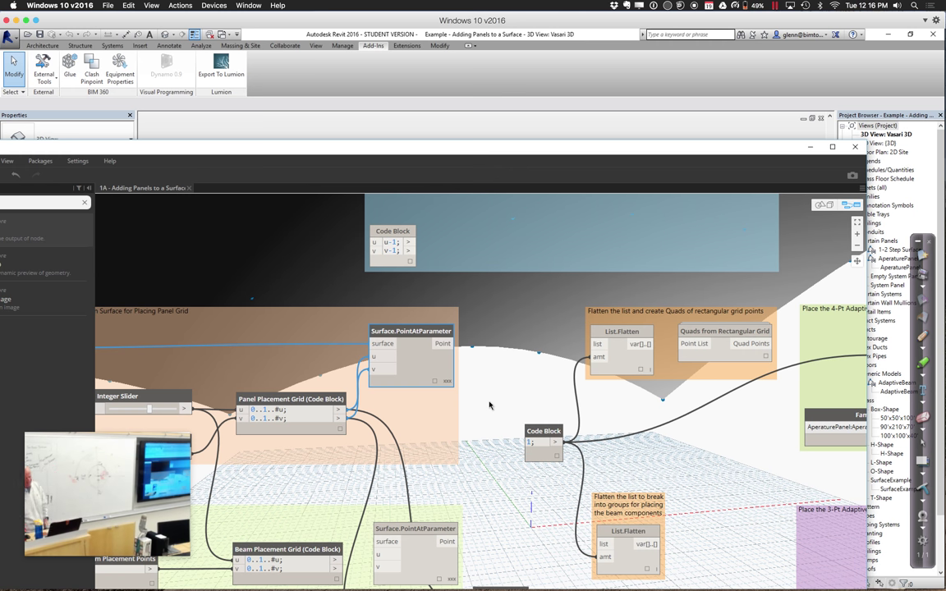
drag(355, 149, 427, 89)
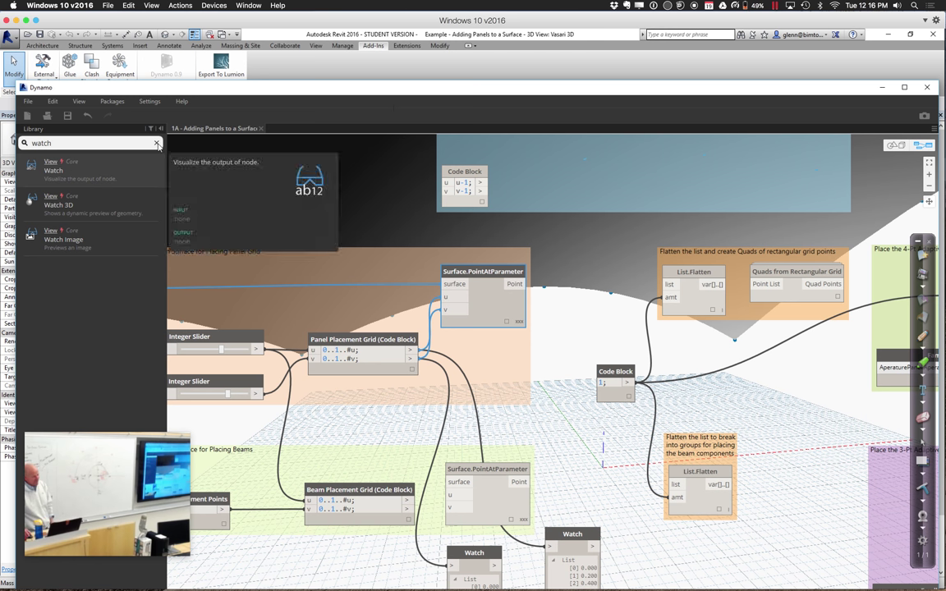
Clear the node search and open the online Dynamo package search window
click(156, 143)
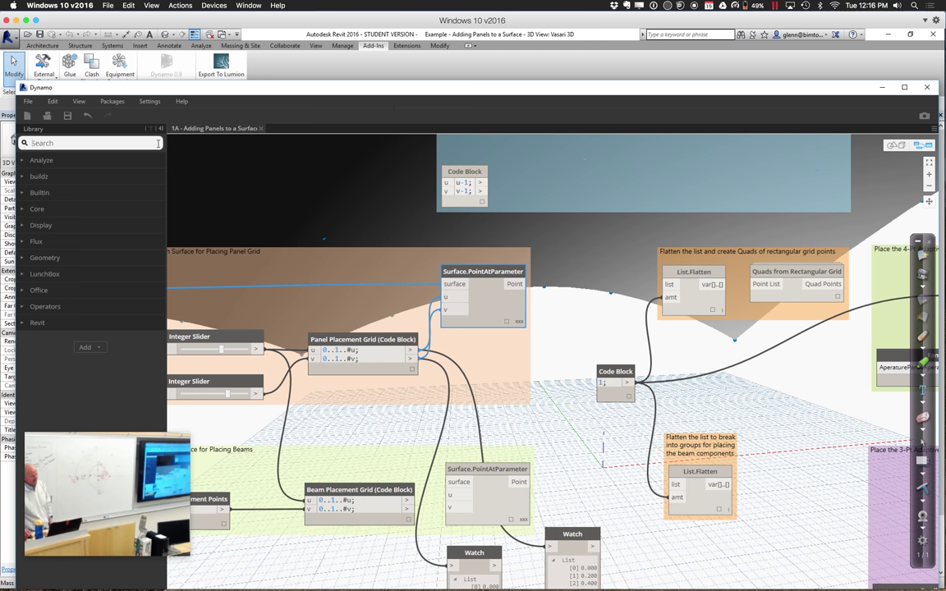
click(112, 102)
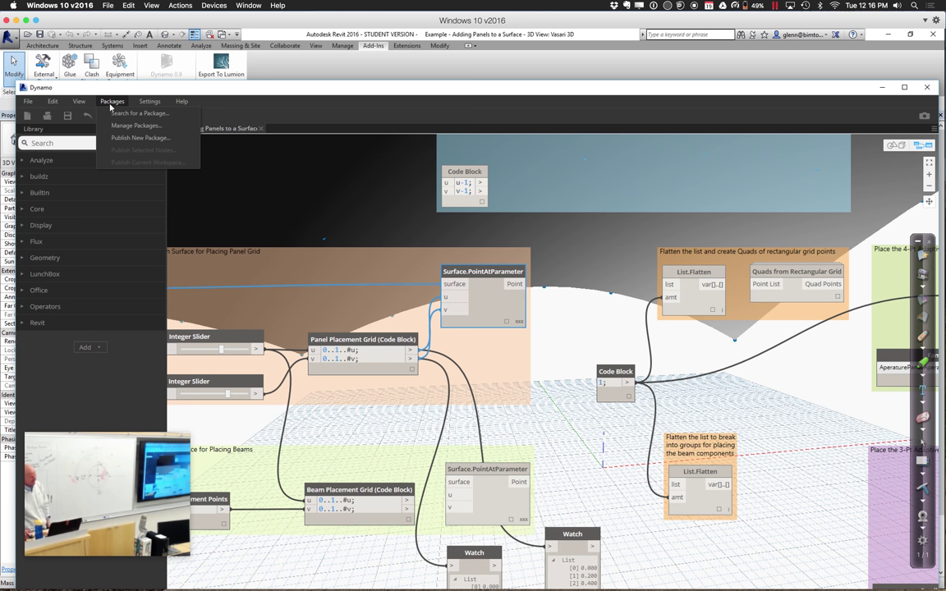
click(128, 113)
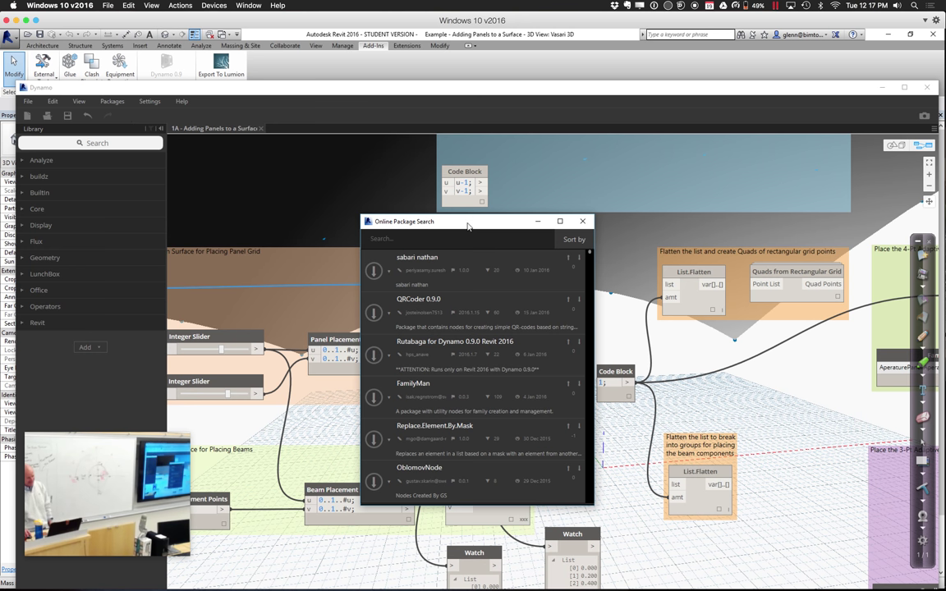
drag(467, 227, 332, 230)
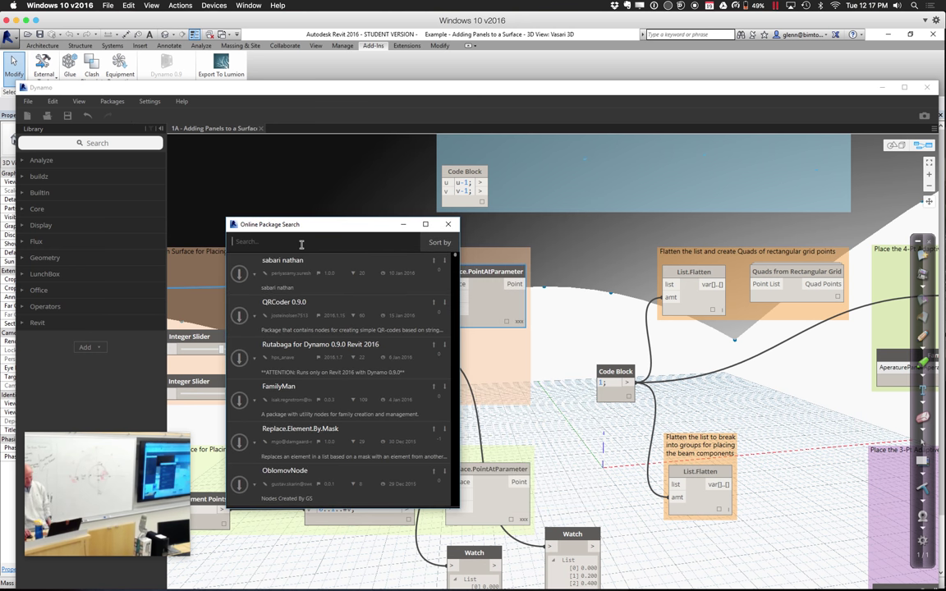
Search 'quads' and try installing Quads from Rectangular Grid, dismiss the error, then close the search
click(301, 241)
text(quad)
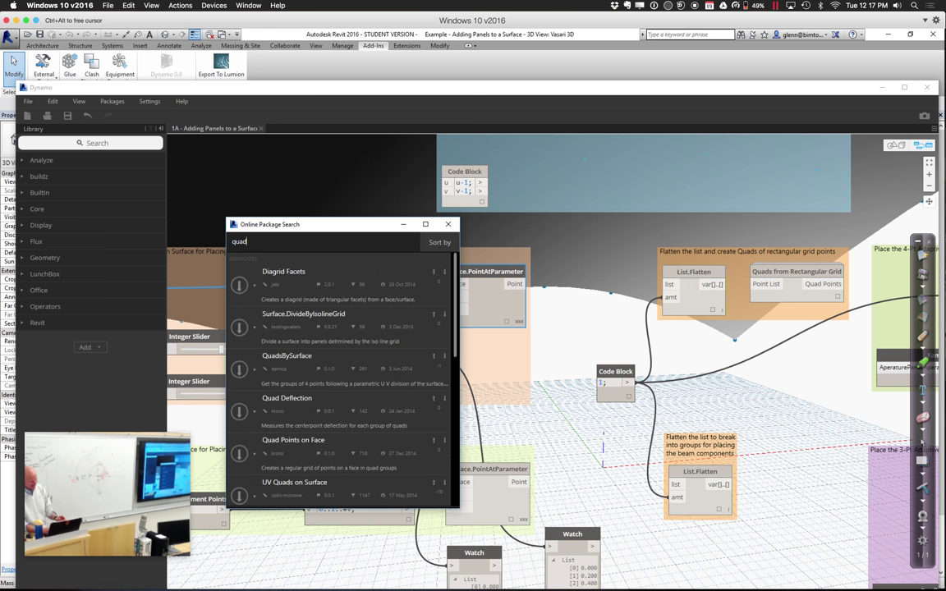
text(s)
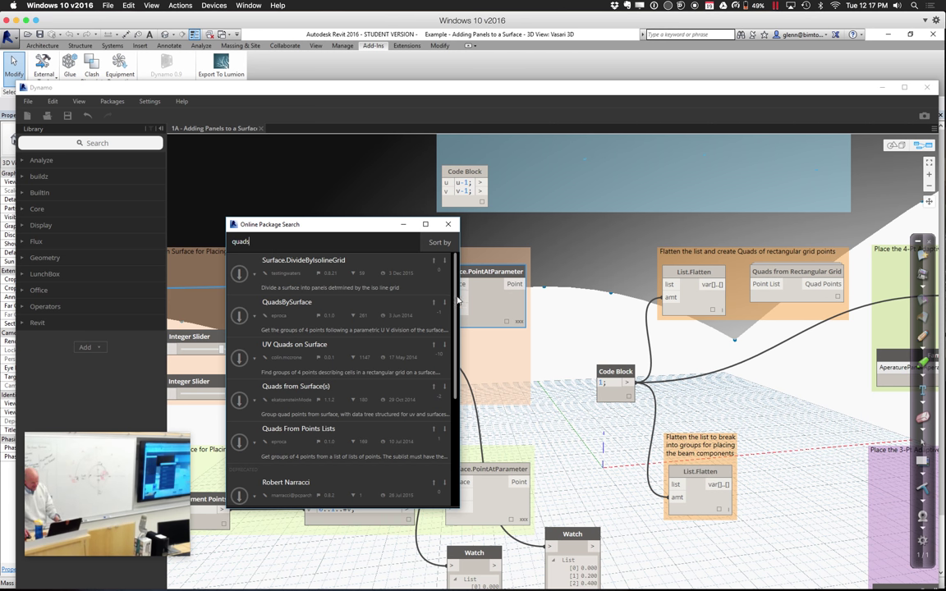
scroll(441, 352, down, 3)
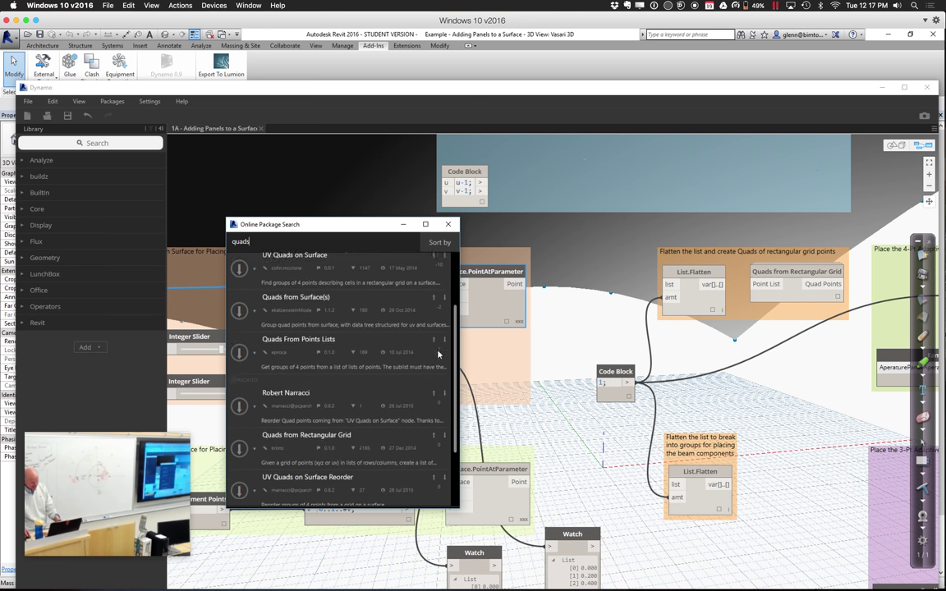
click(316, 433)
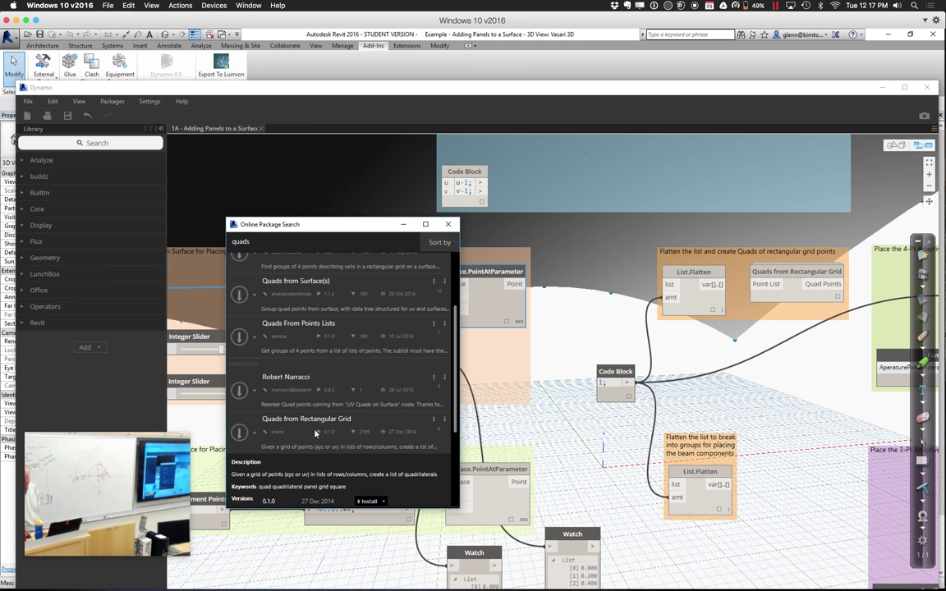
click(240, 432)
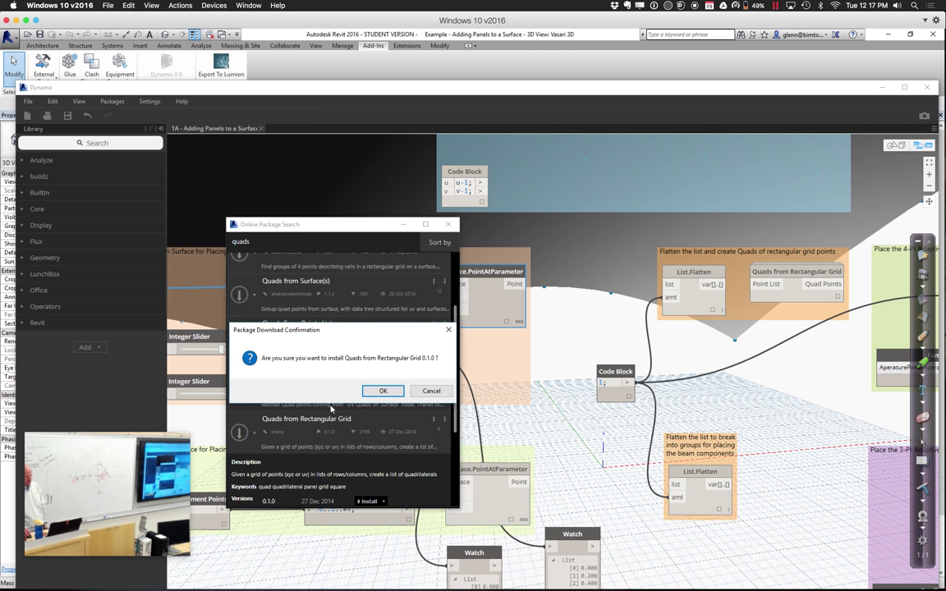
click(381, 392)
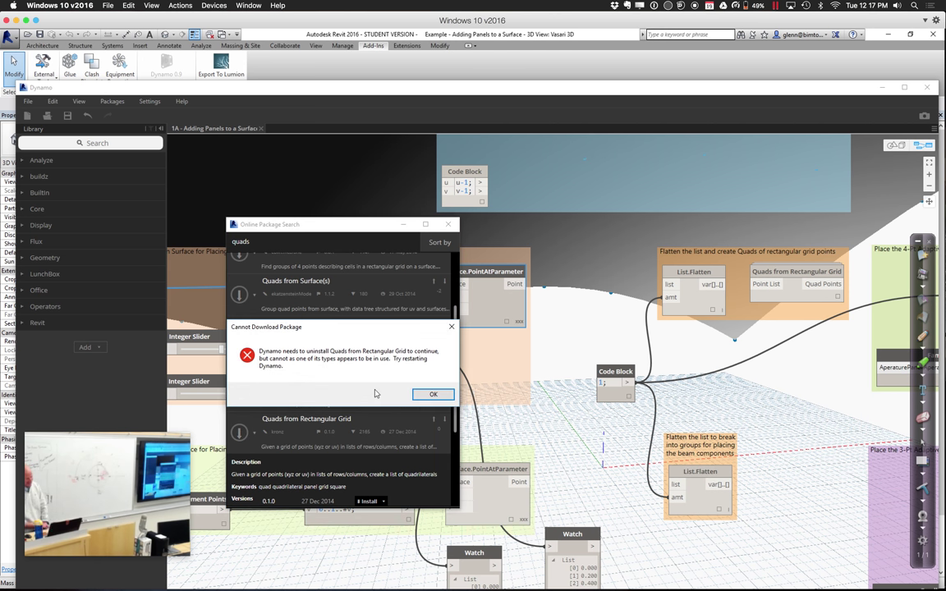
click(436, 395)
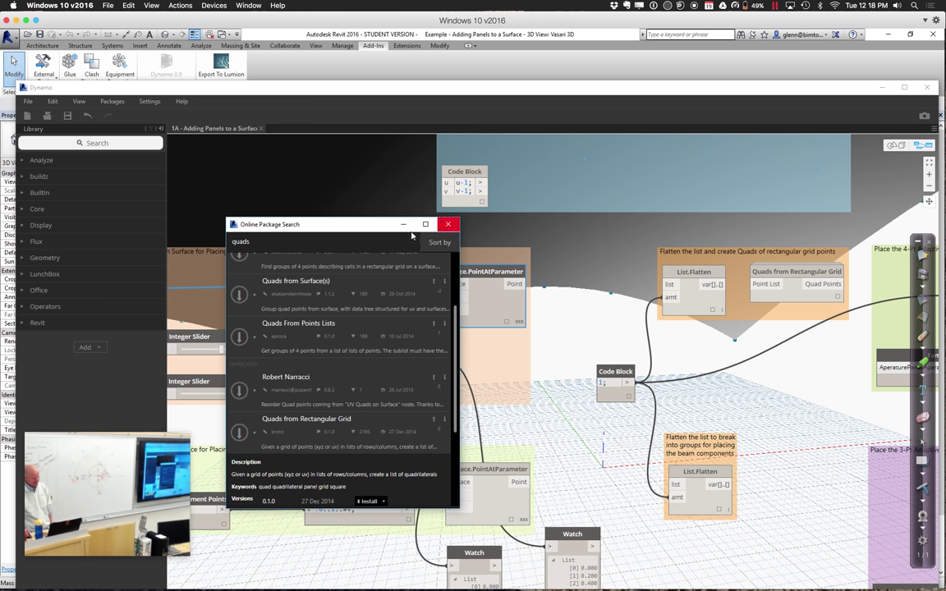
click(448, 224)
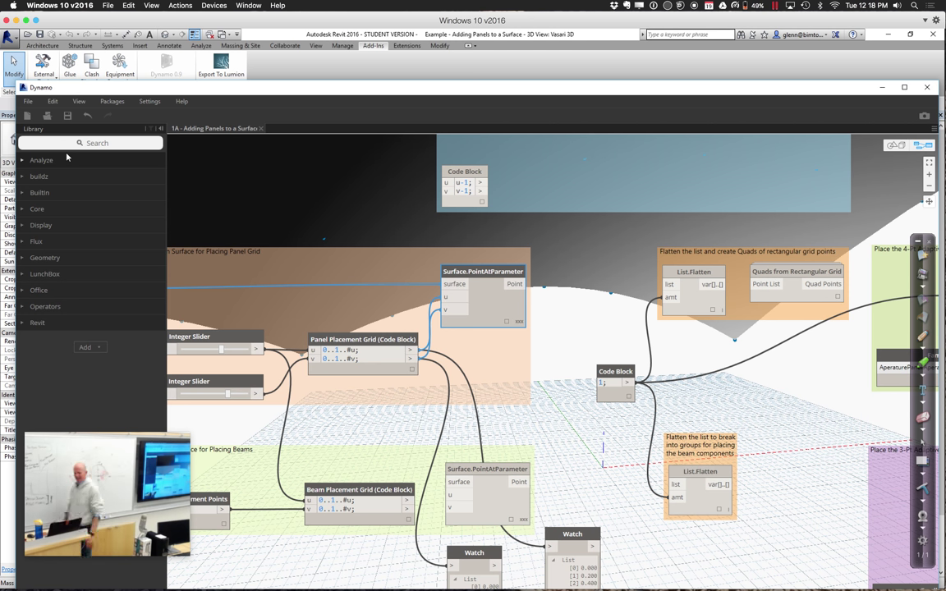
Expand buildz and open the Quads from Rectangular Grid node's inner graph to inspect its inputs
click(24, 177)
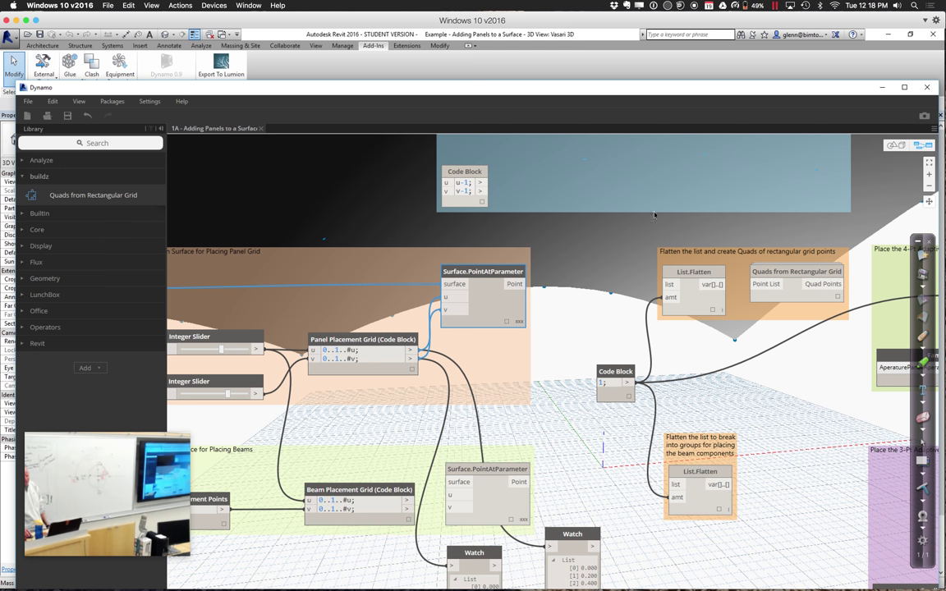
click(770, 272)
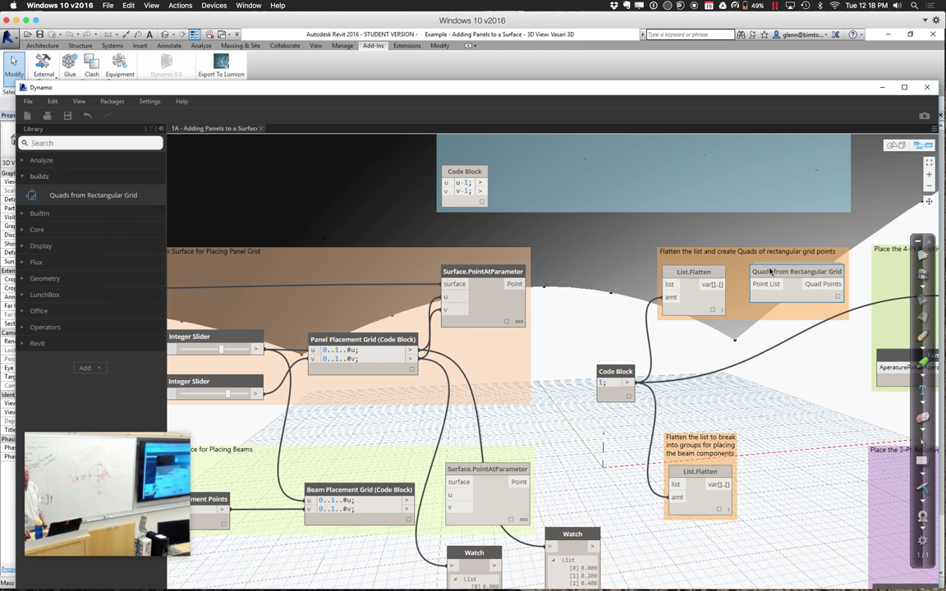
right_click(771, 272)
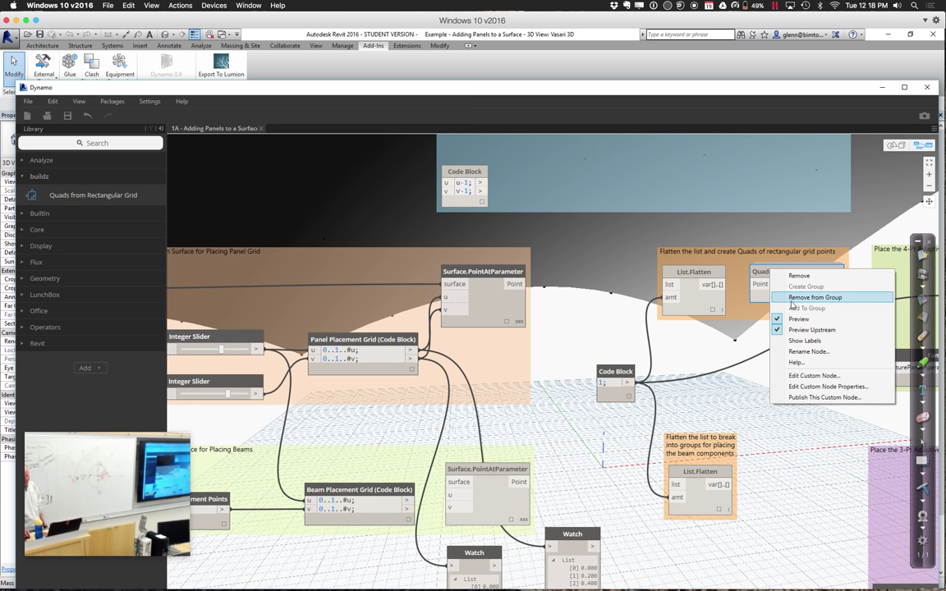
click(796, 378)
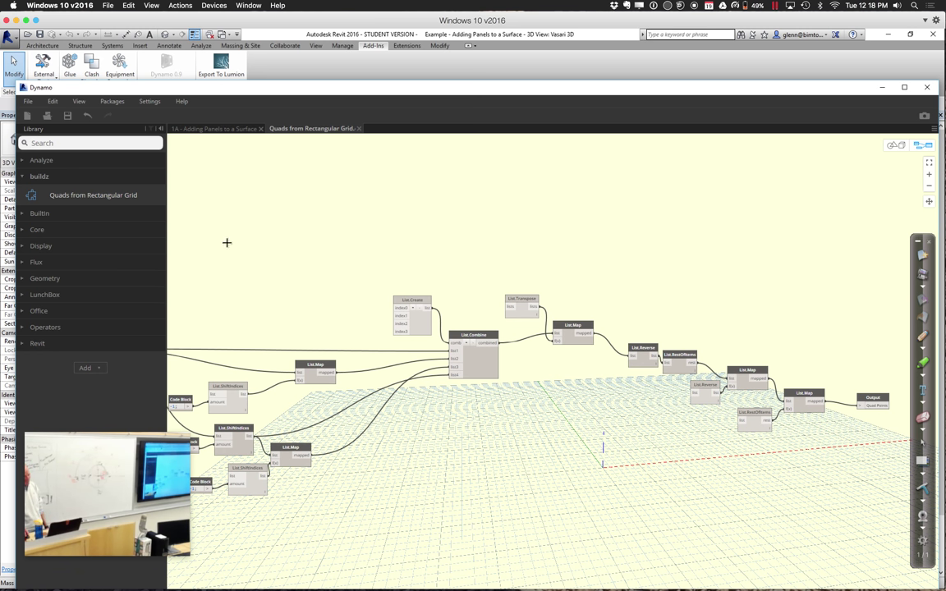
middle_drag(227, 245, 403, 203)
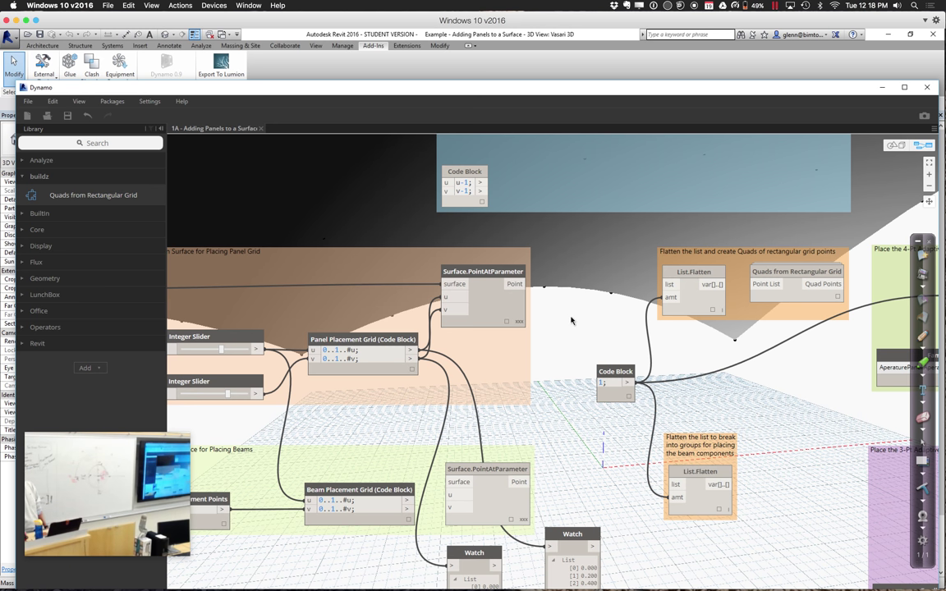
Preview the grid points output by Surface.PointAtParameter
middle_drag(564, 321, 477, 283)
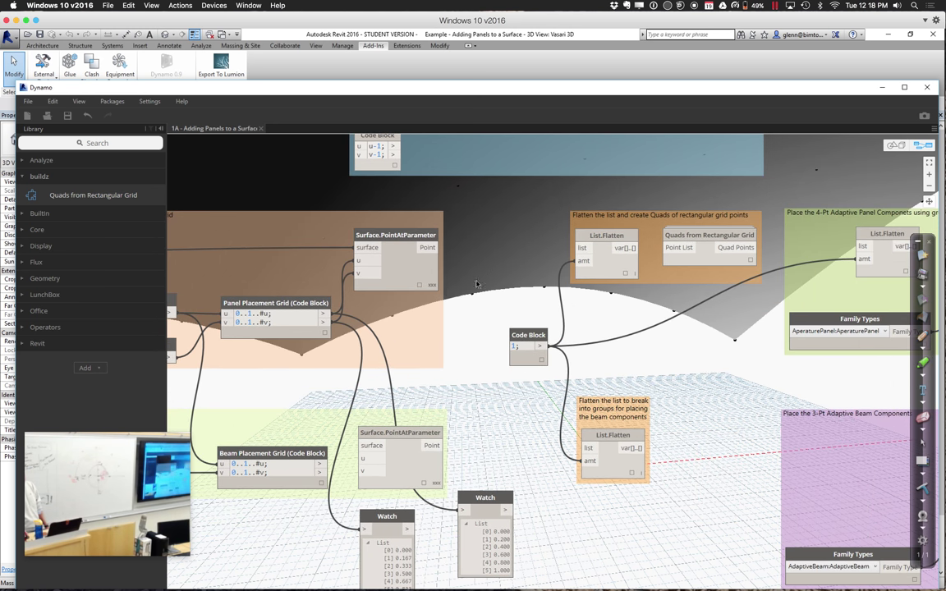
click(420, 286)
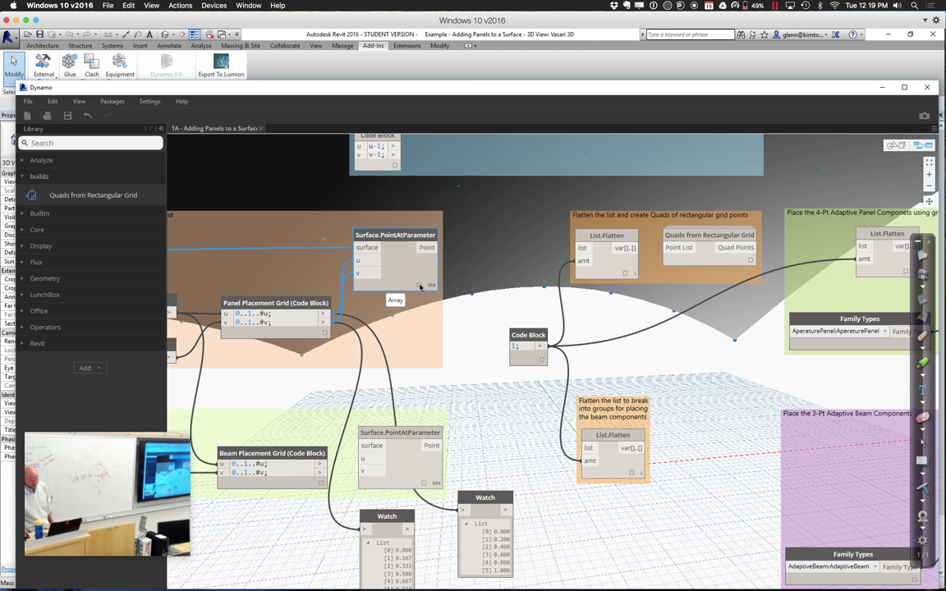
mouse_move(420, 286)
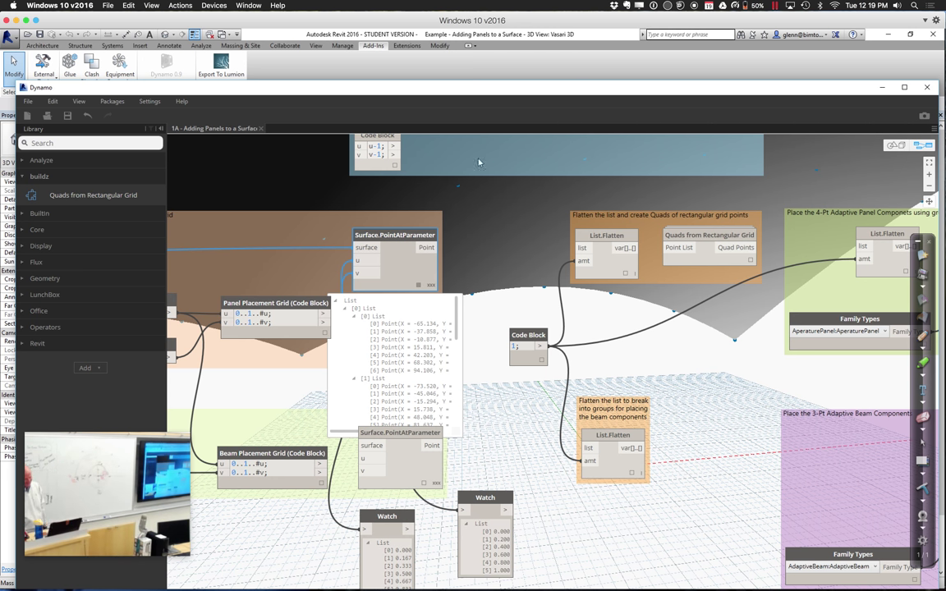
Wire the points through List.Flatten into Quads from Rectangular Grid, run, and preview the quad points
click(582, 248)
click(633, 249)
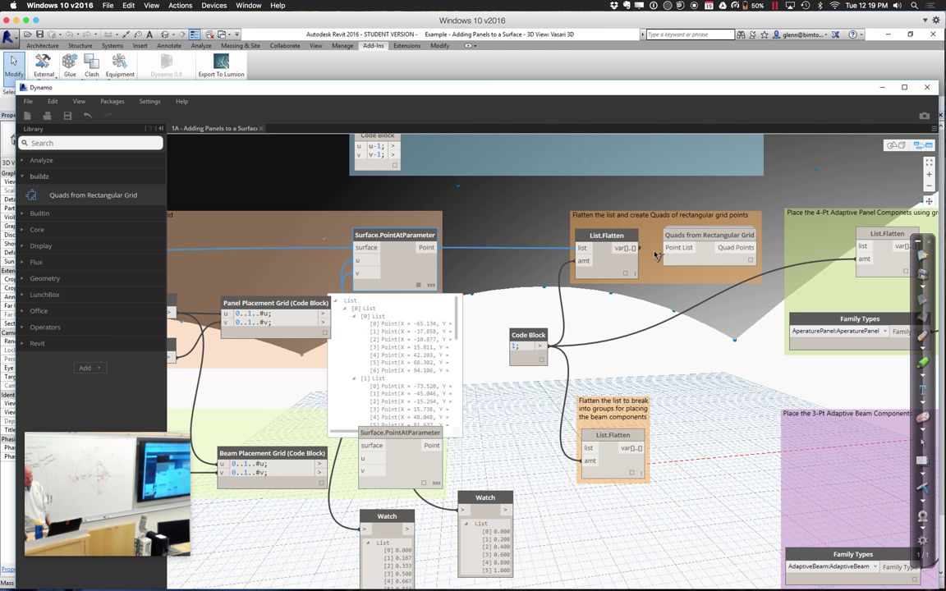
click(668, 253)
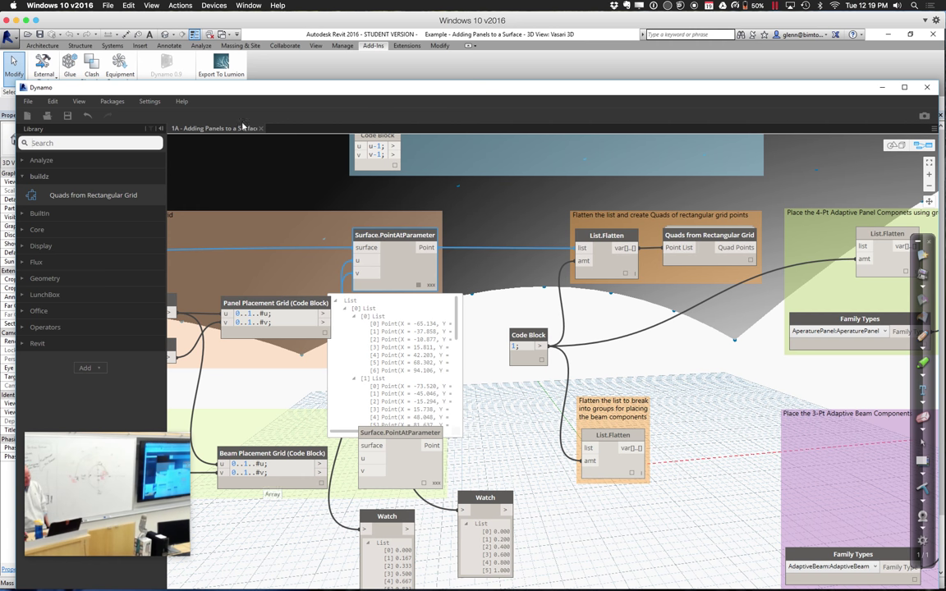
drag(253, 92, 258, 47)
click(105, 582)
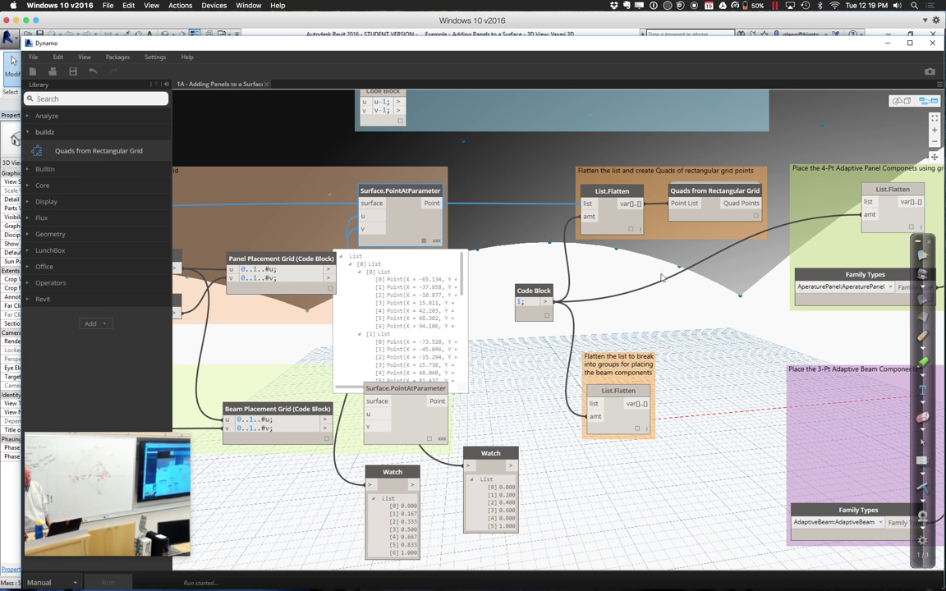
click(758, 218)
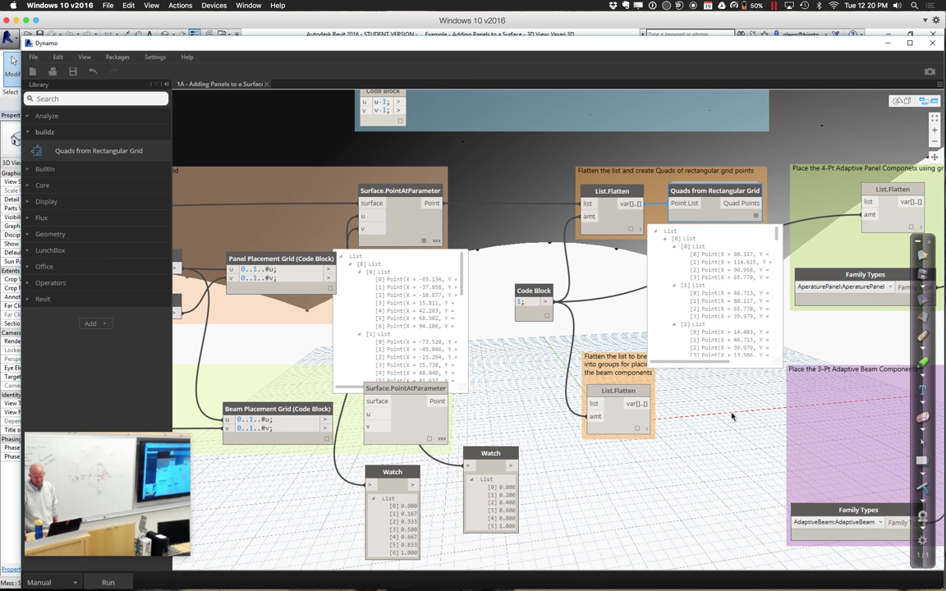
scroll(637, 378, right, 5)
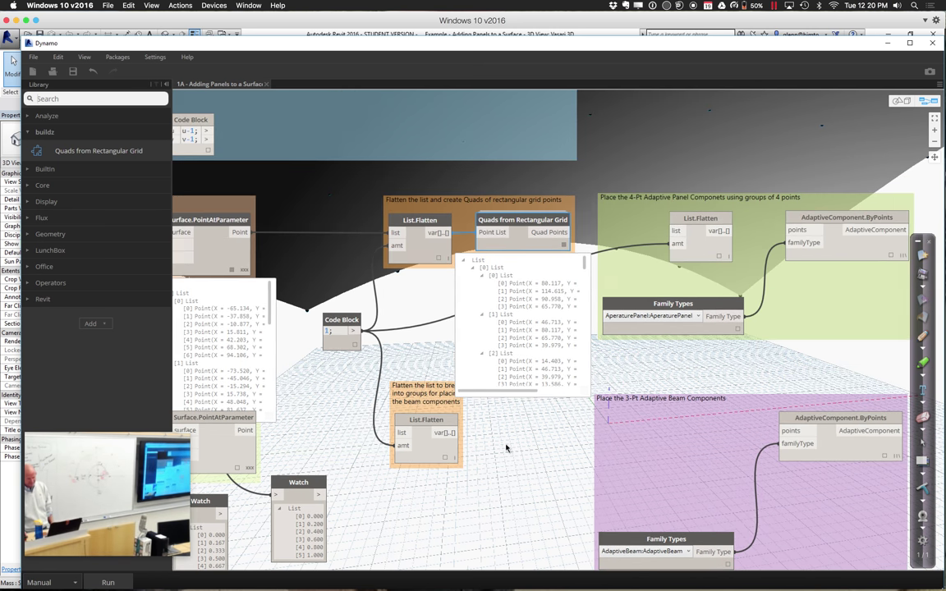
Connect Quad Points into List.Flatten, run, and preview the flattened point groups
click(556, 234)
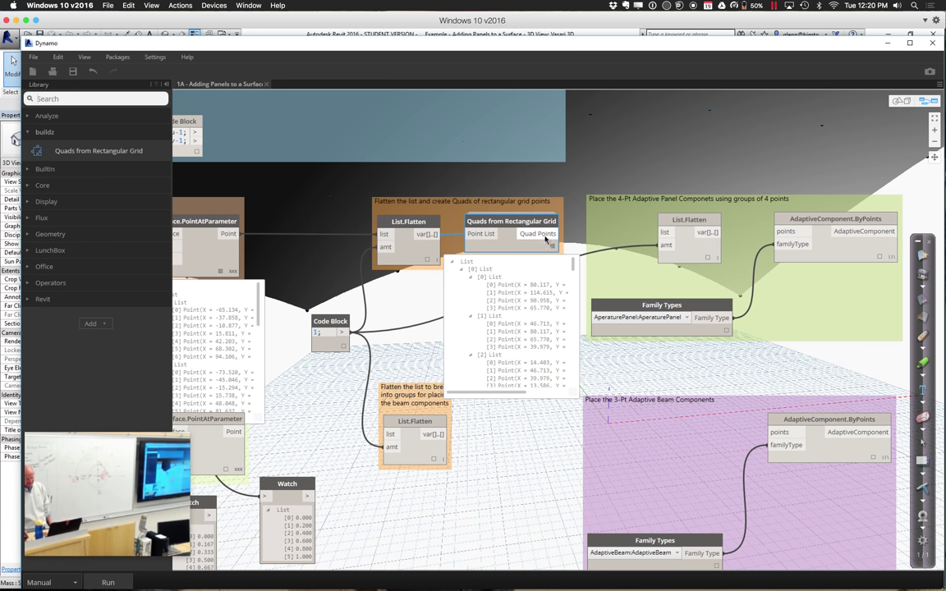
click(665, 235)
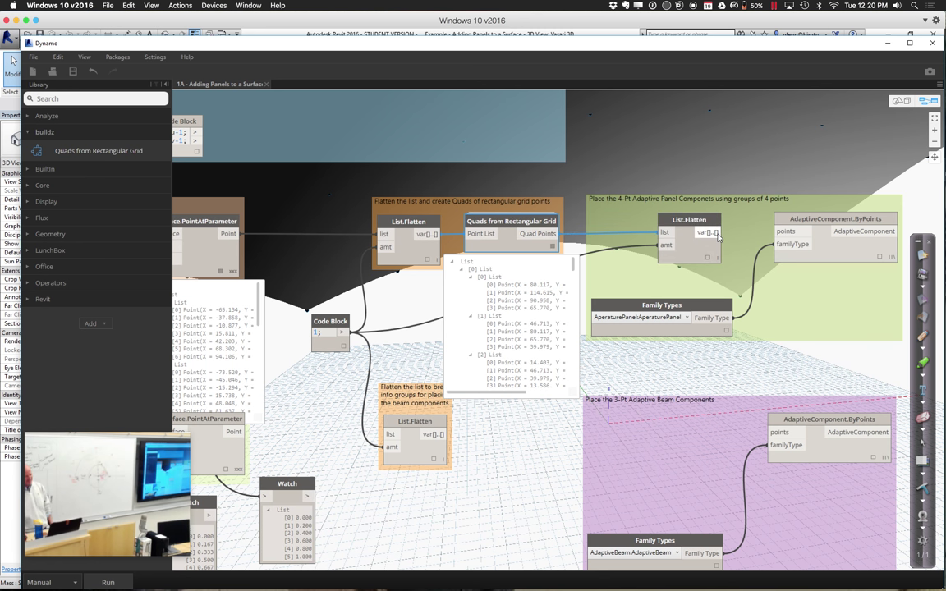
click(108, 582)
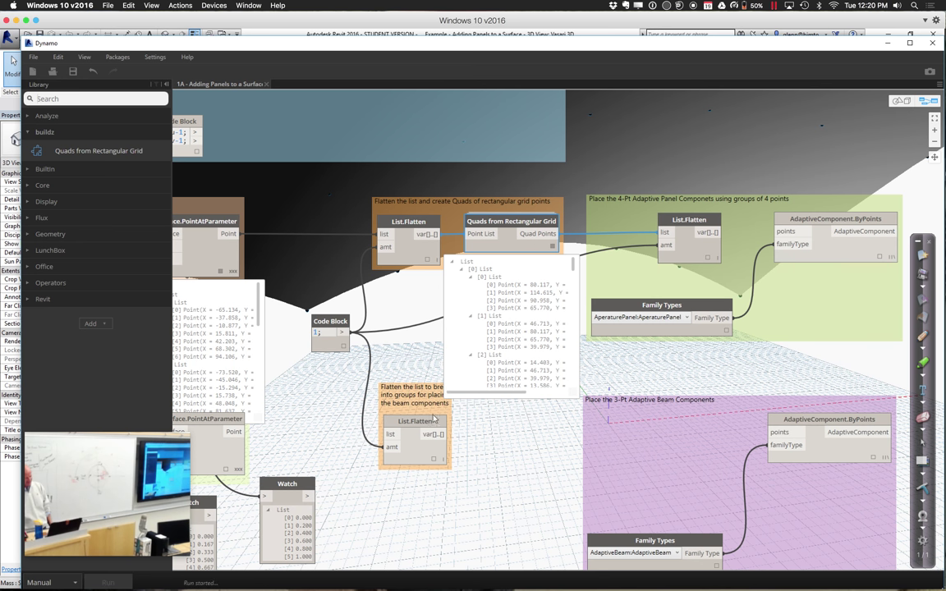
click(710, 261)
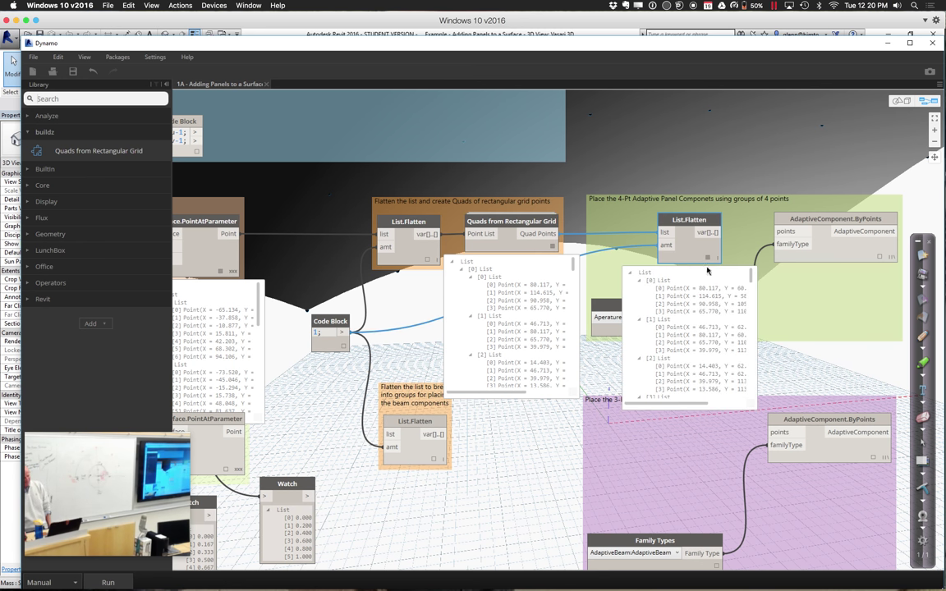
Feed the flattened quads into AdaptiveComponent.ByPoints, run, and view the paneled roof in Revit
drag(713, 233, 782, 231)
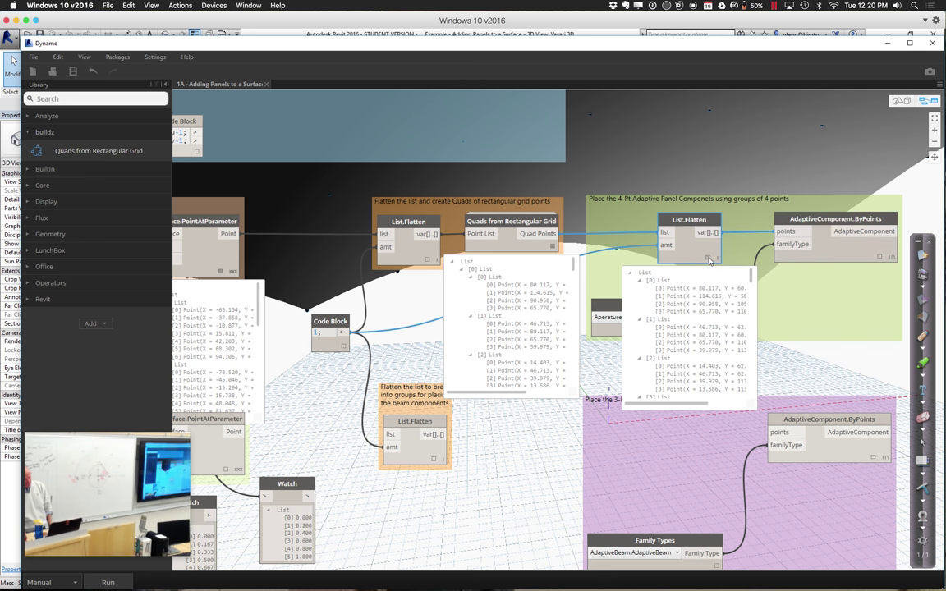
click(119, 582)
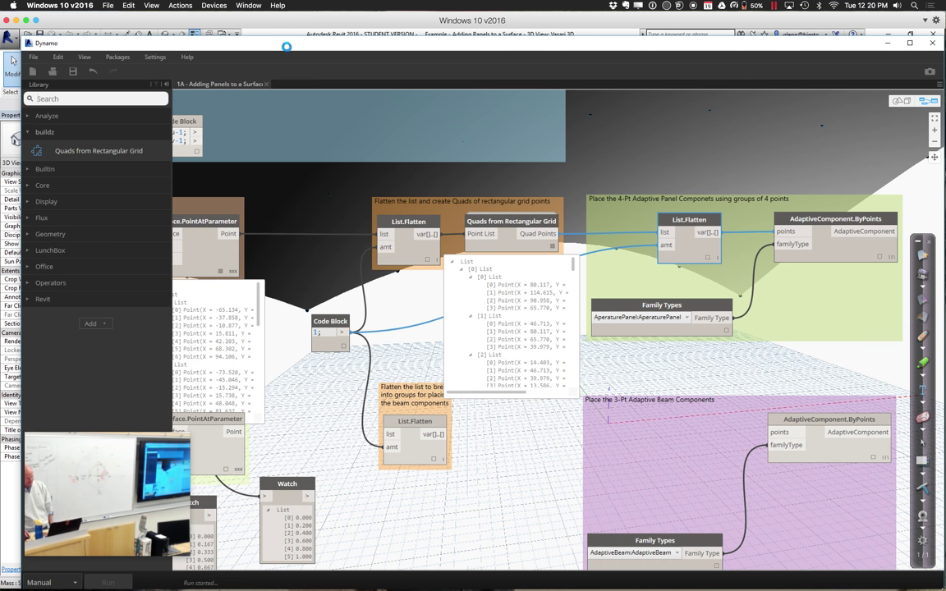
drag(329, 41, 614, 456)
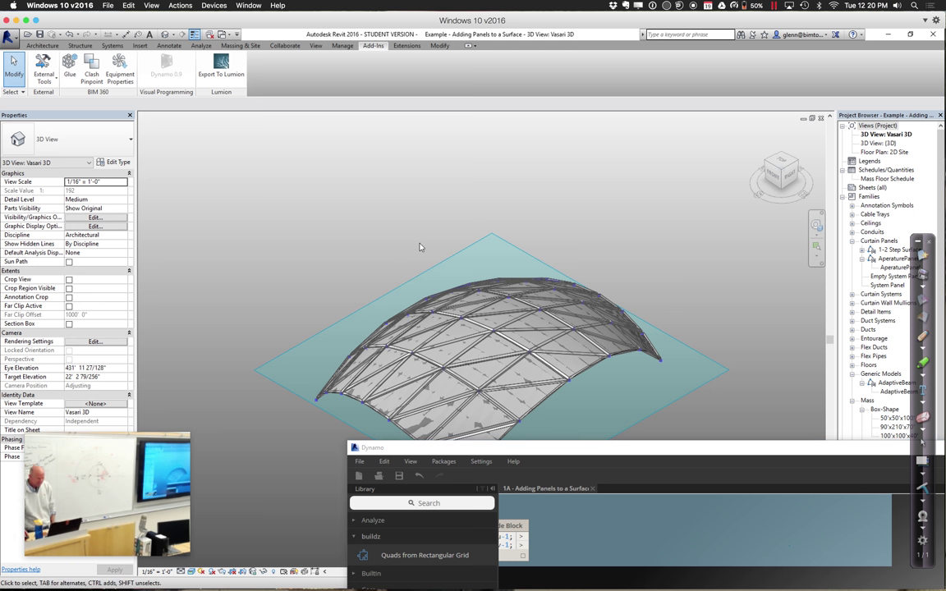